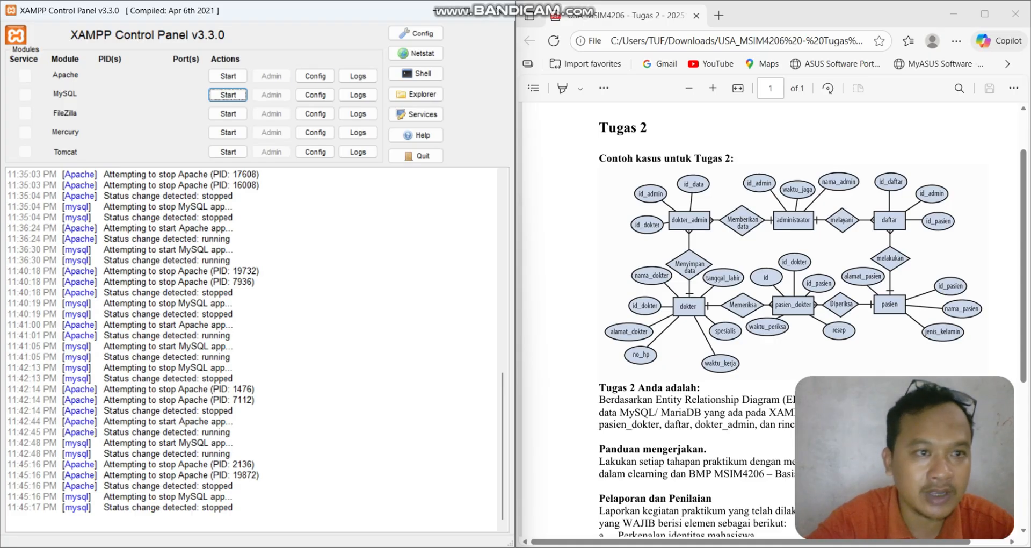
- Start the Apache and MySQL services and open the MySQL admin page
left_click(227, 76)
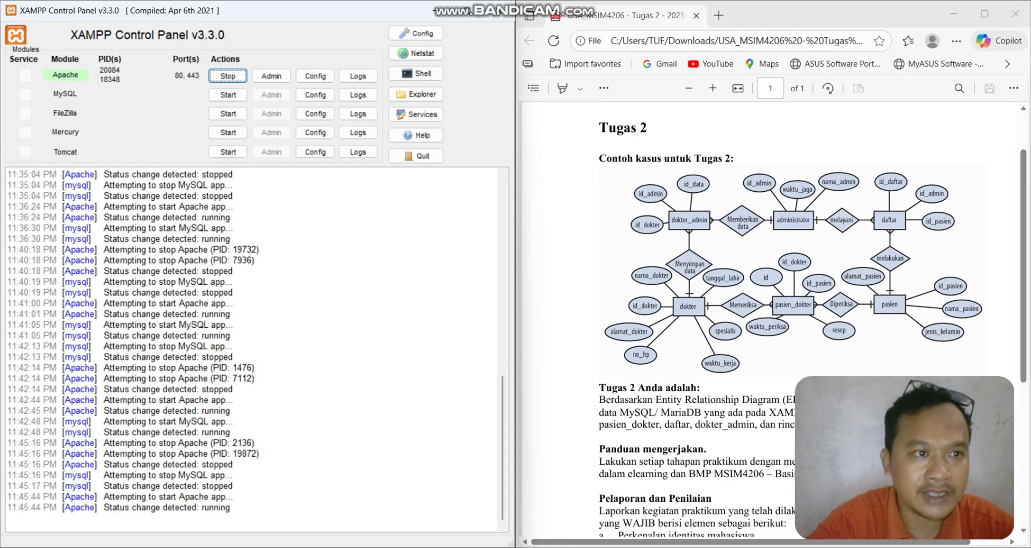
left_click(228, 95)
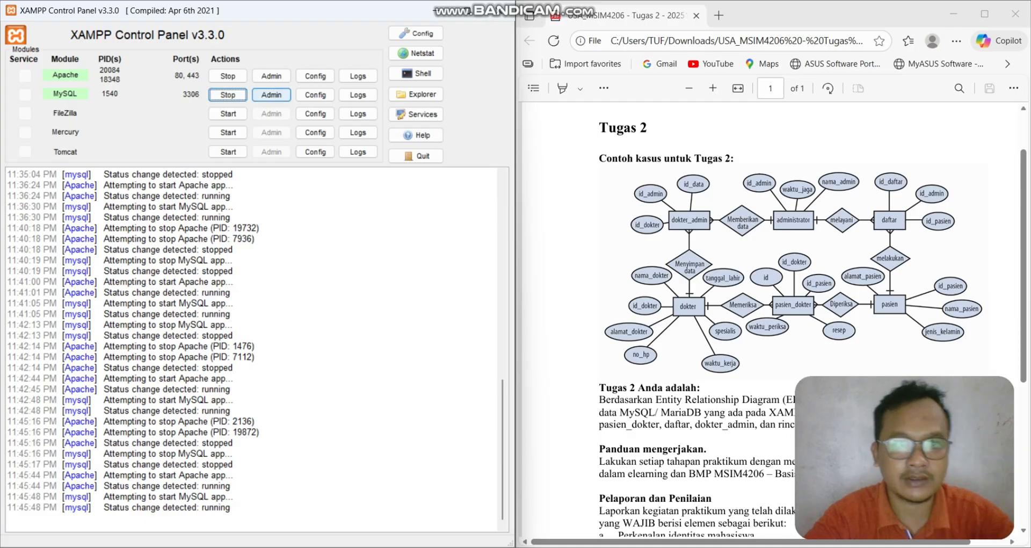
left_click(272, 95)
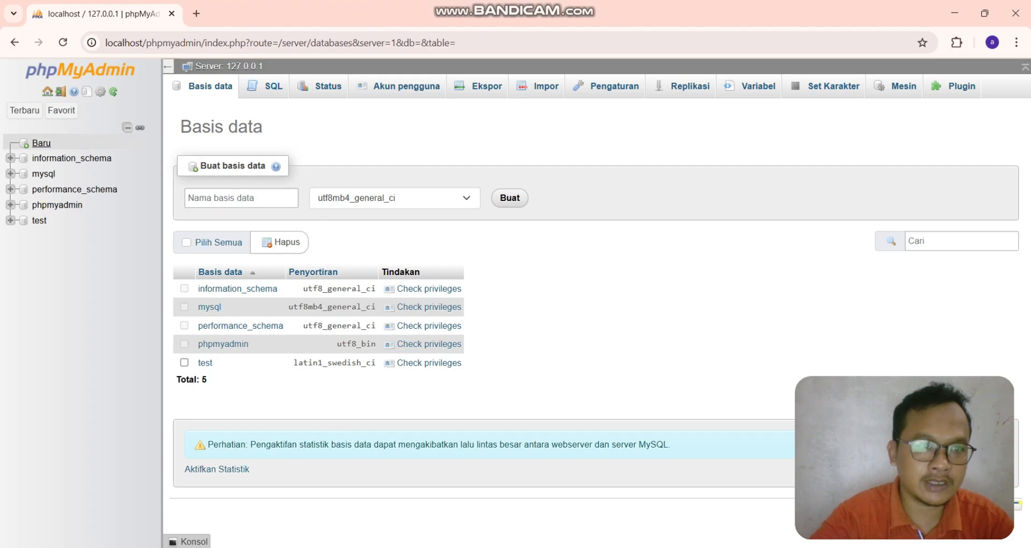
- Create a new database named Tugas2 with the default collation
left_click(41, 143)
left_click(241, 197)
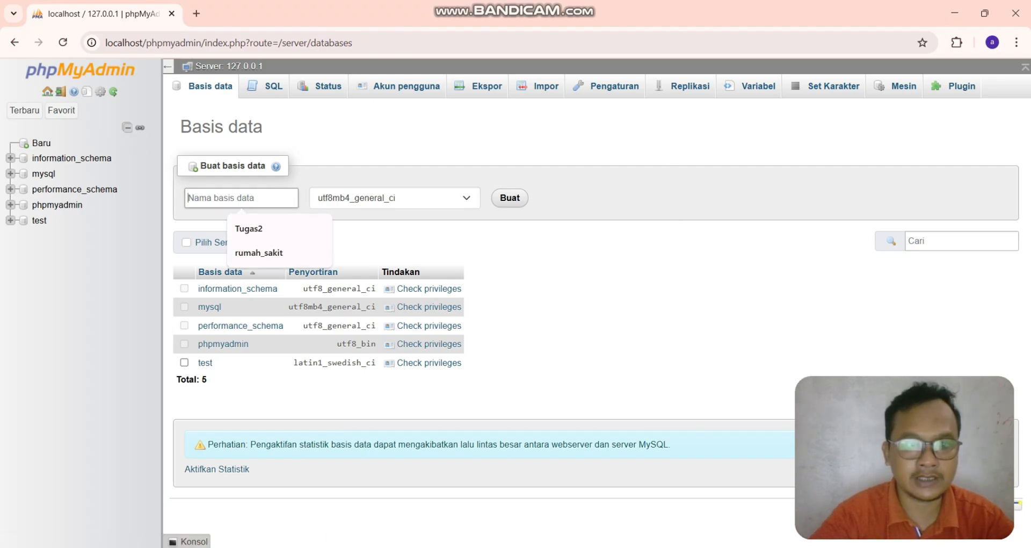
key("Down")
key("Return")
left_click(509, 197)
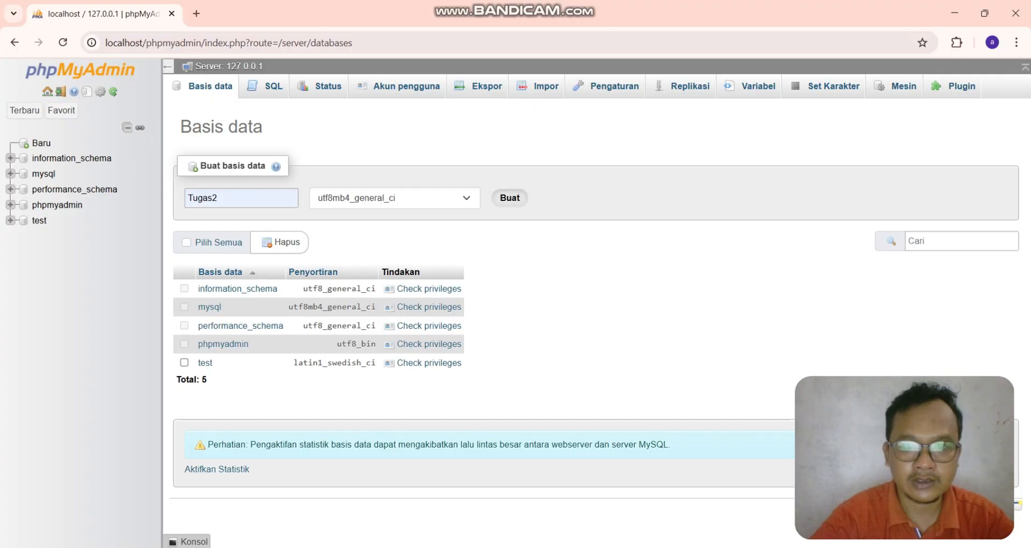
- Create a new table named administrator with 3 columns
left_click(234, 198)
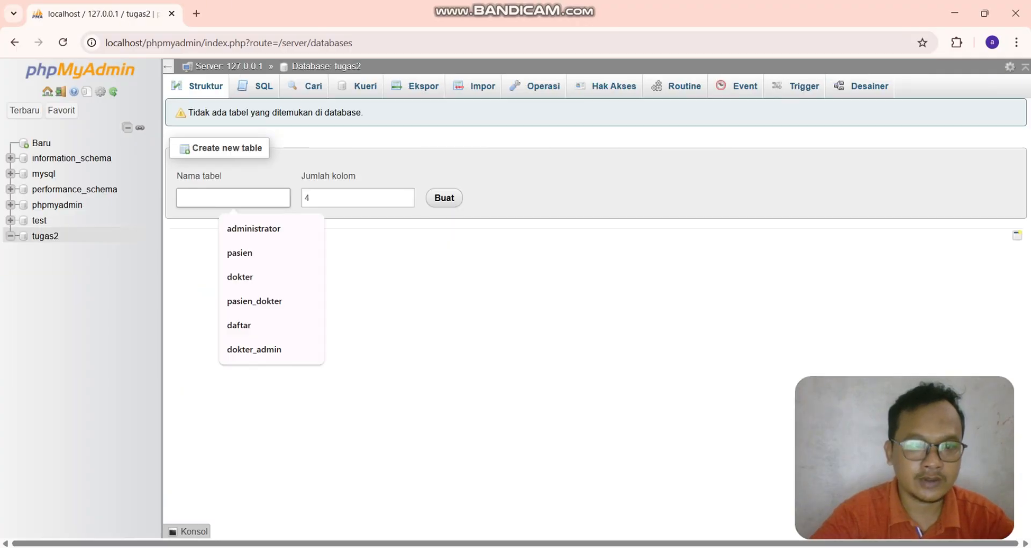
key("Down")
key("Return")
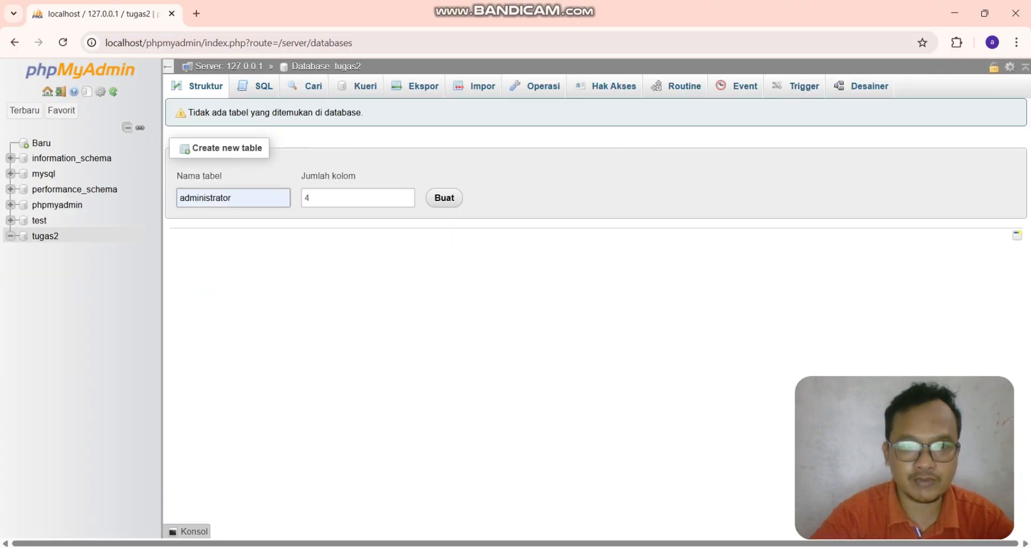
key("Tab")
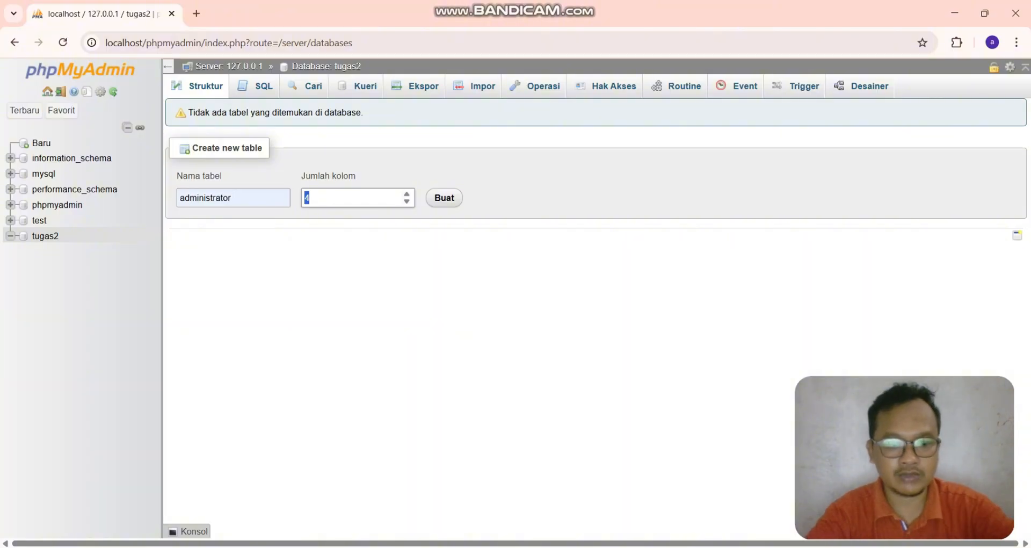
type("3")
key("Tab")
key("Return")
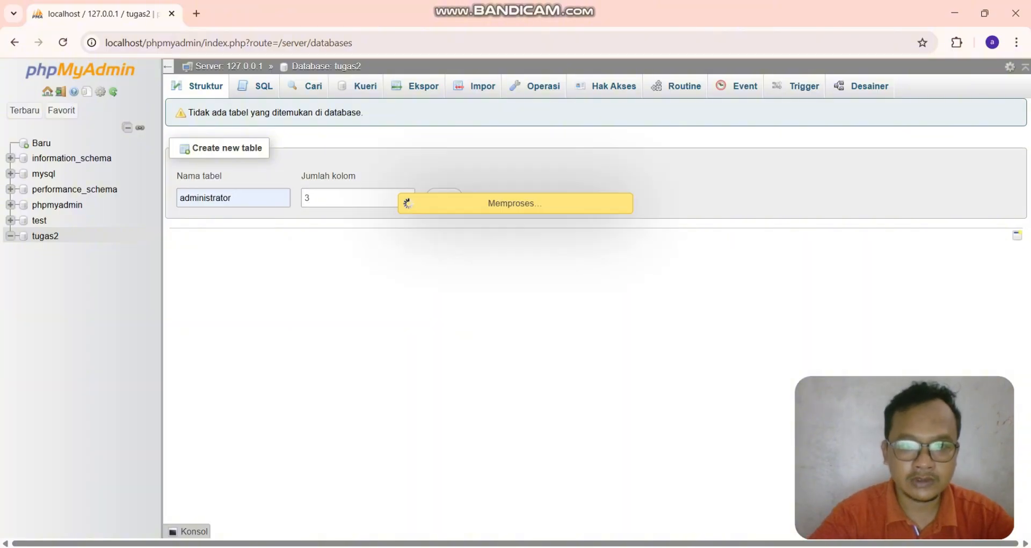
- Name the first column id_admin with type INT and length 3
left_click(216, 189)
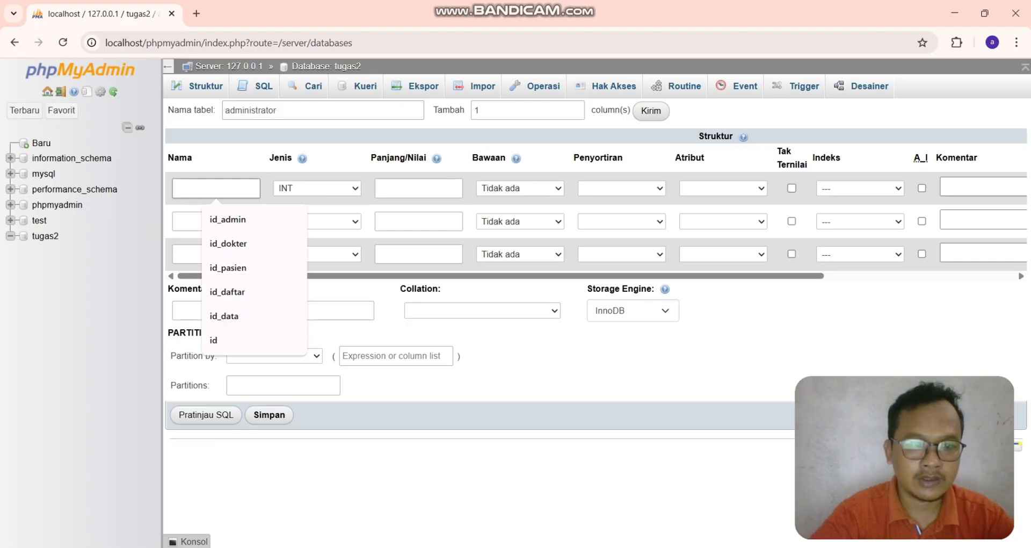
left_click(227, 220)
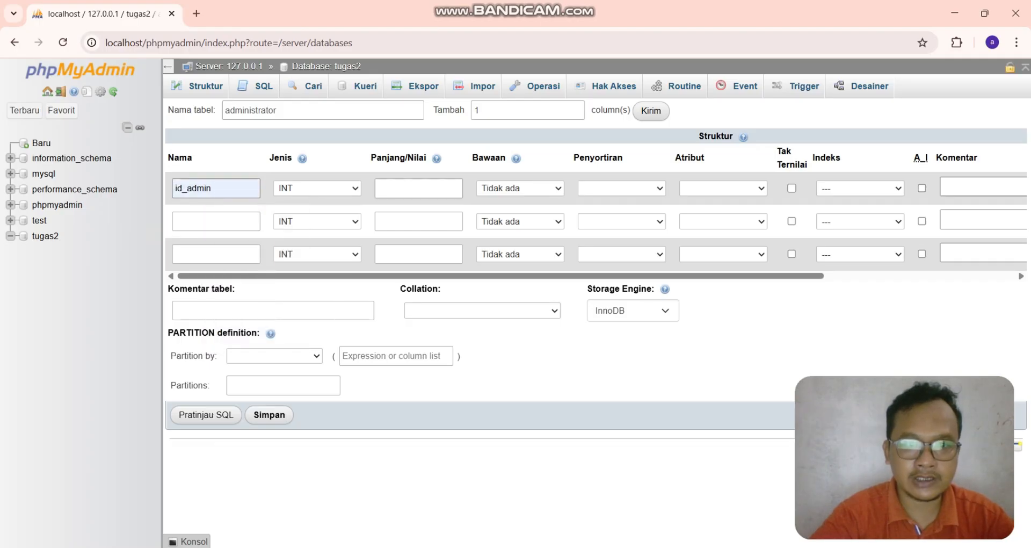
left_click(418, 189)
left_click(430, 220)
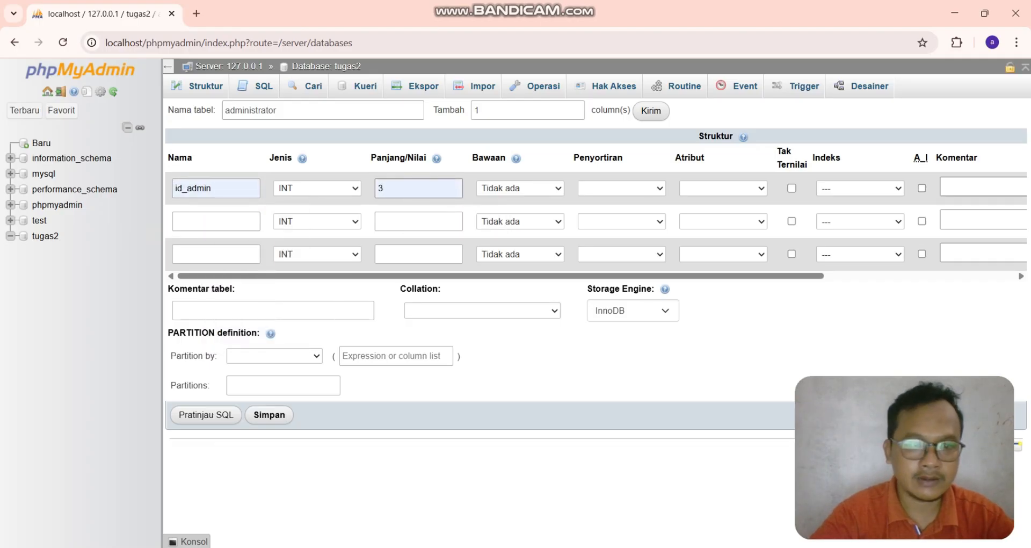
- Name the second and third columns waktu_jaga and nama_admin
left_click(216, 221)
left_click(232, 253)
left_click(216, 254)
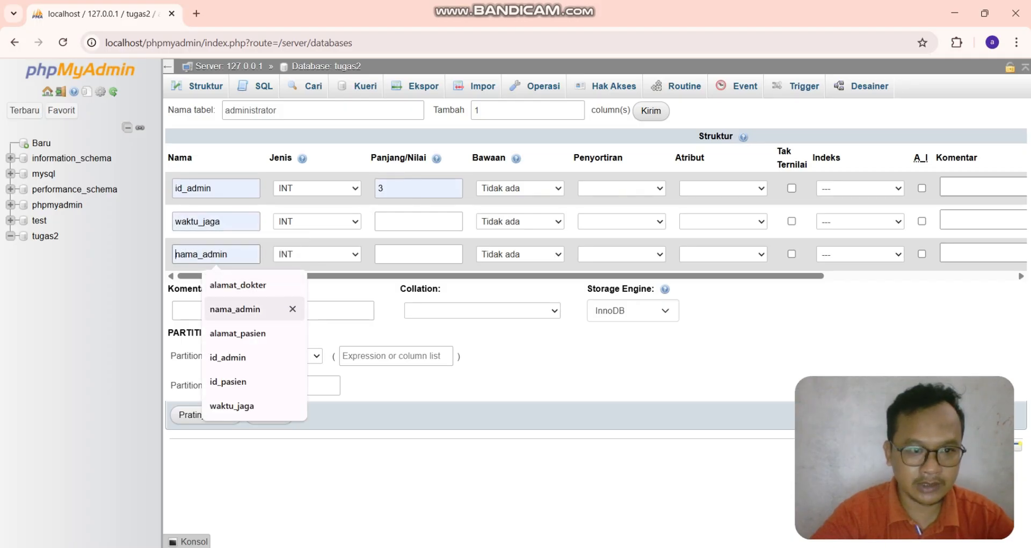
left_click(290, 309)
- Set the waktu_jaga column to VARCHAR with length 50
left_click(317, 221)
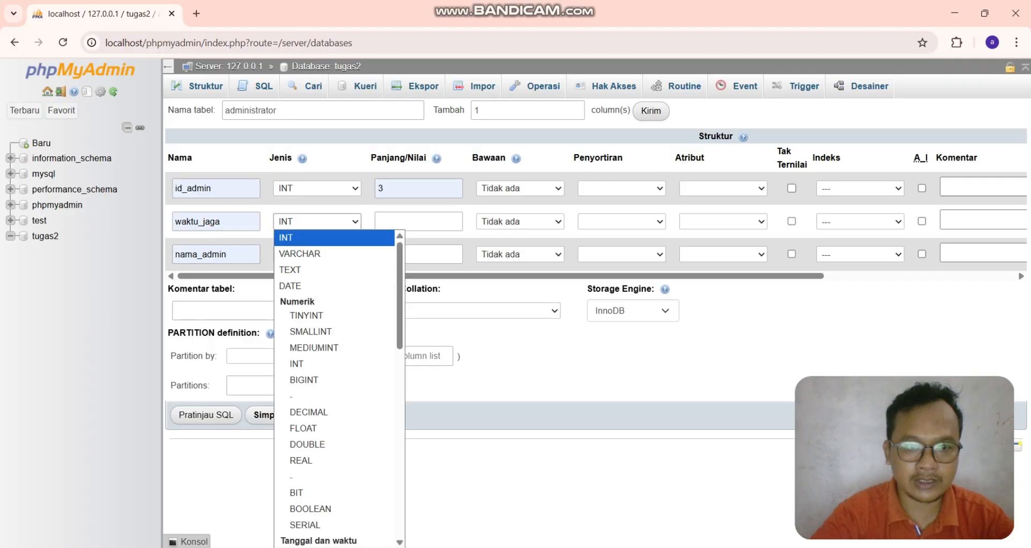
left_click(299, 251)
left_click(419, 221)
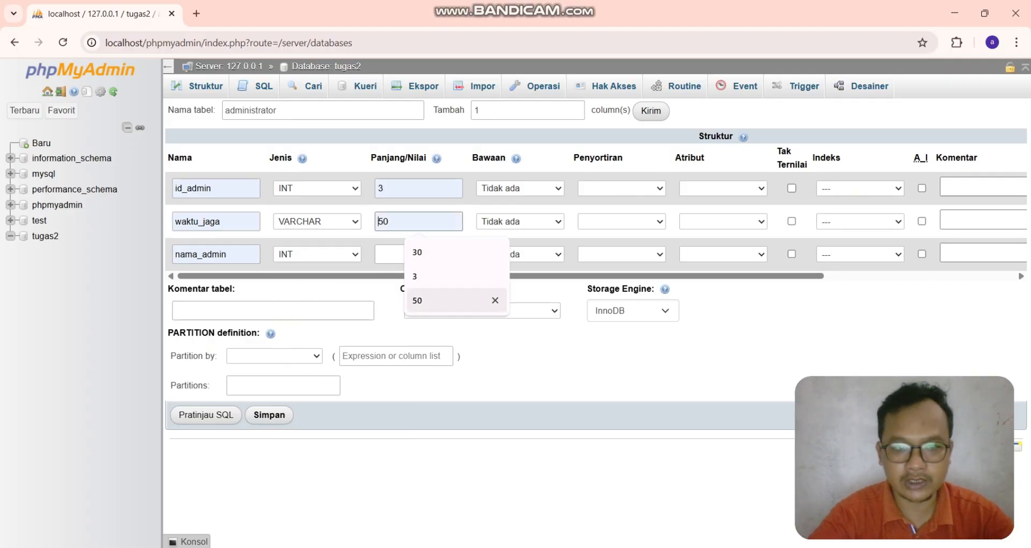
left_click(418, 300)
- Set the nama_admin column to VARCHAR with length 30
left_click(317, 254)
left_click(299, 285)
left_click(419, 254)
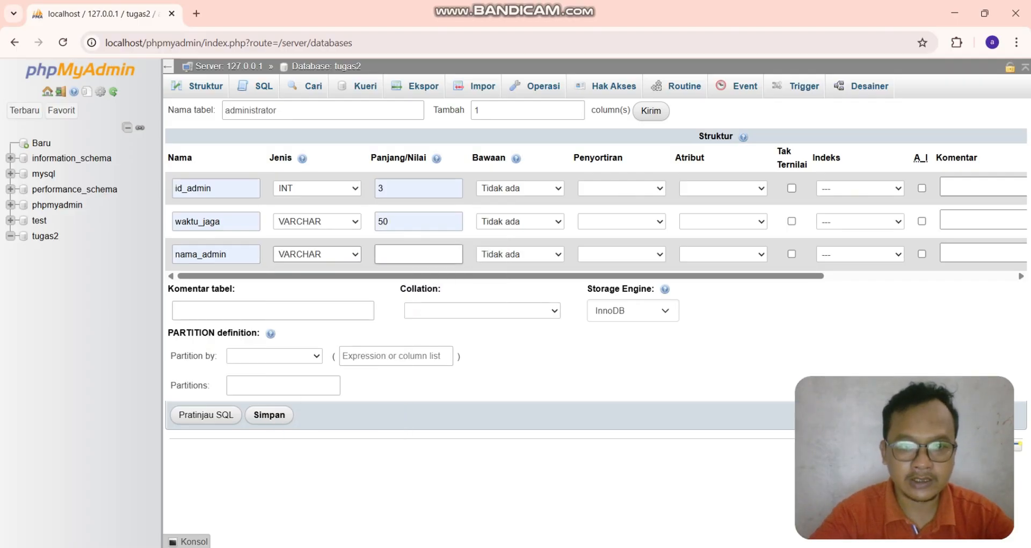
type("30")
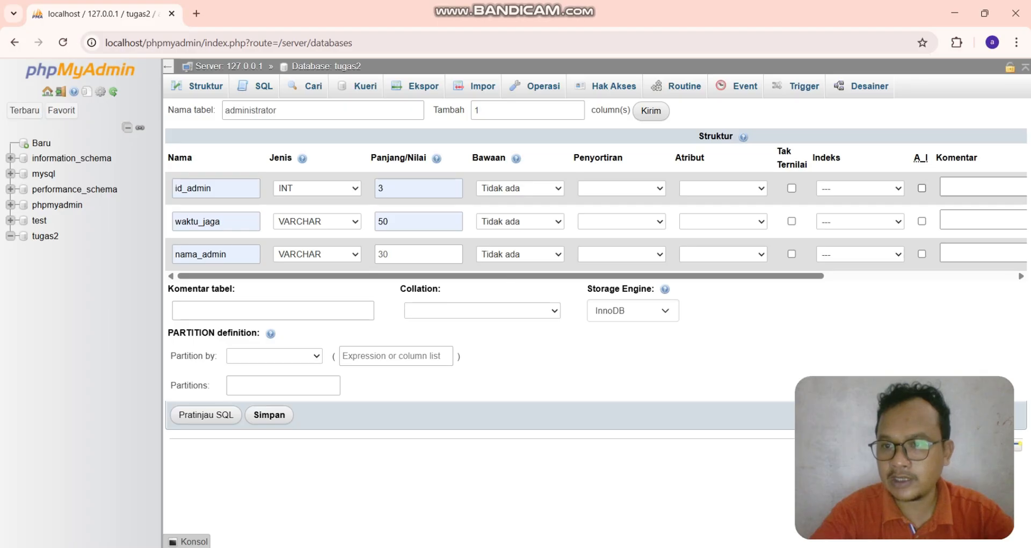
- Make id_admin an auto-increment primary key and save the administrator table
left_click(922, 188)
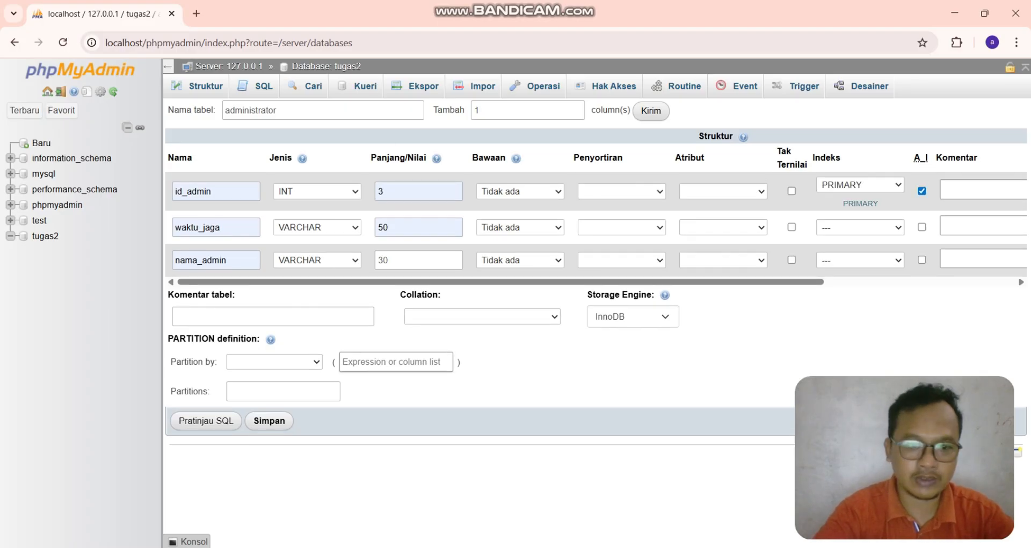
left_click(269, 421)
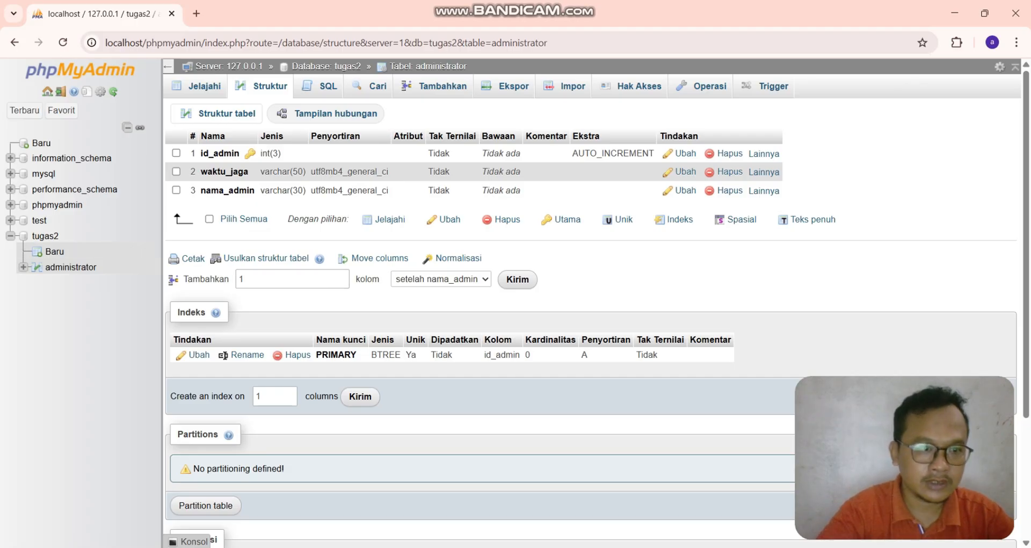
- Start a new table named daftar with a first column id_daftar of length 3
left_click(54, 251)
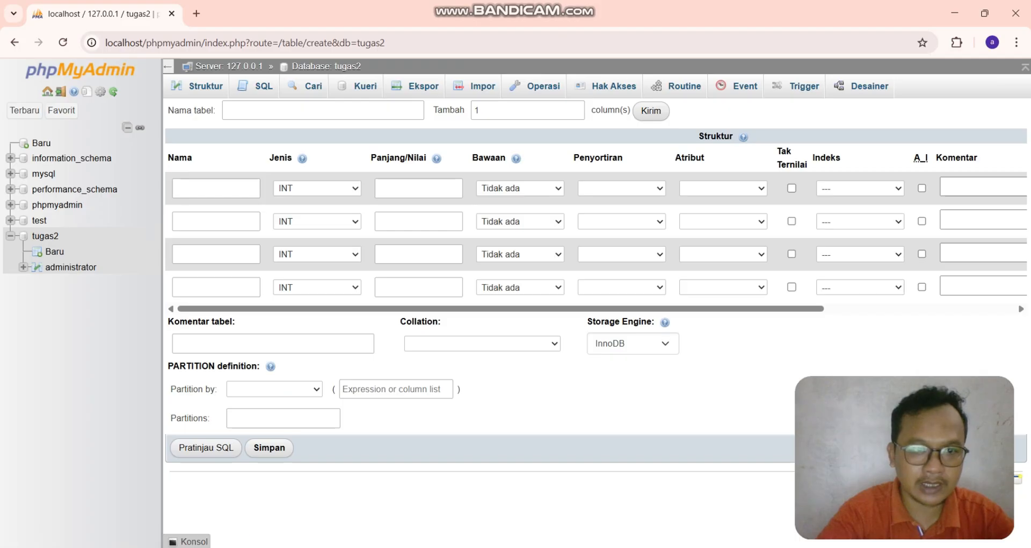
left_click(294, 110)
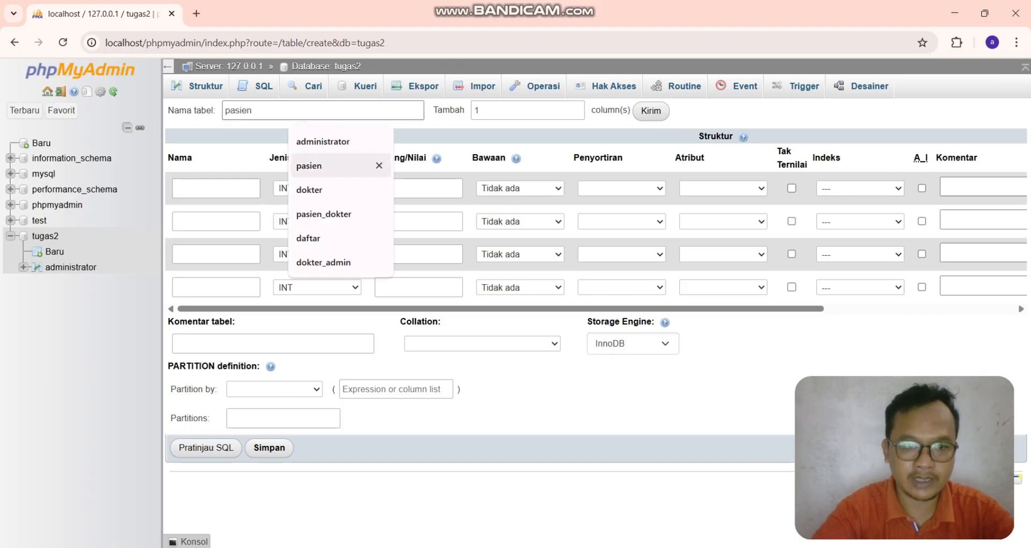
left_click(323, 238)
left_click(216, 188)
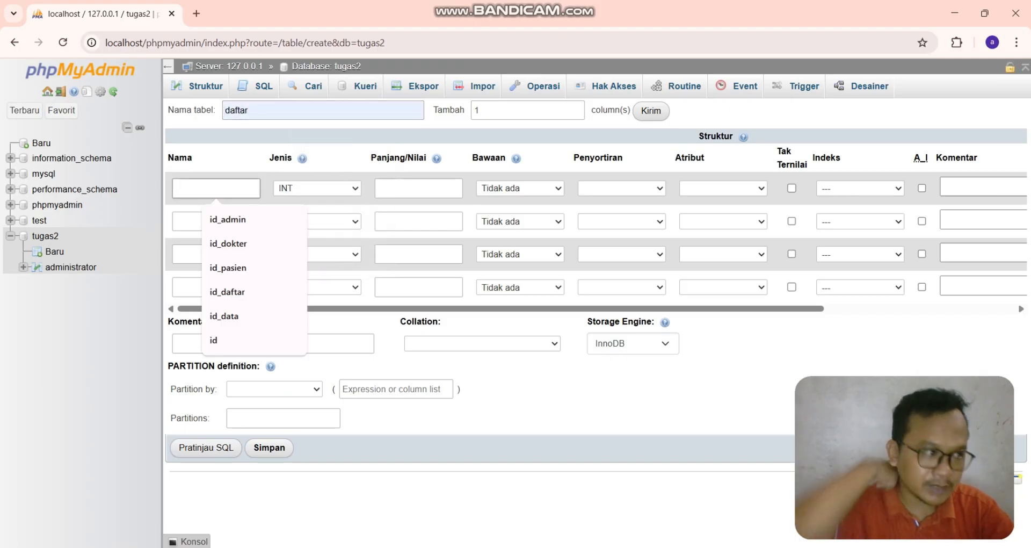
key("Down")
key("Down")
key("Down")
key("Down")
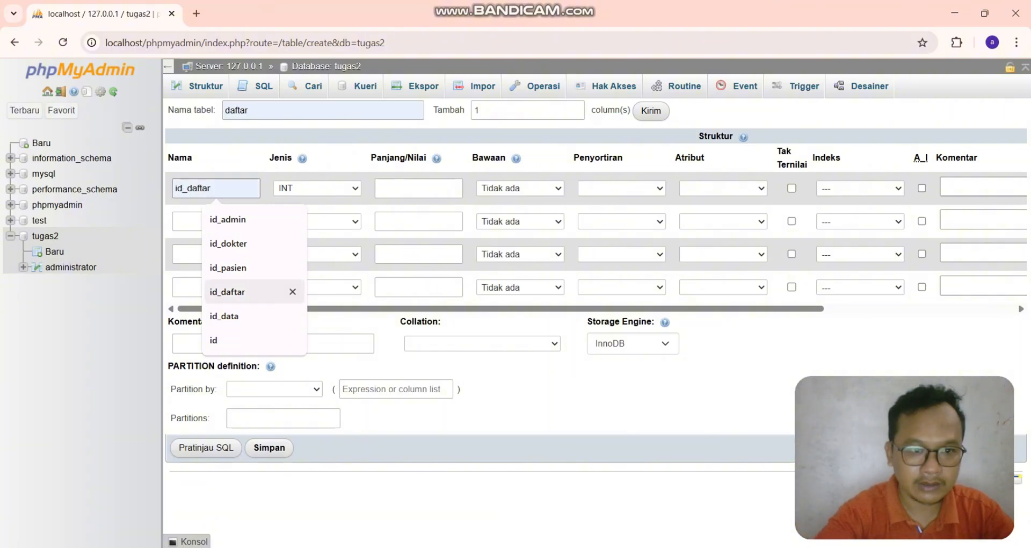
key("Return")
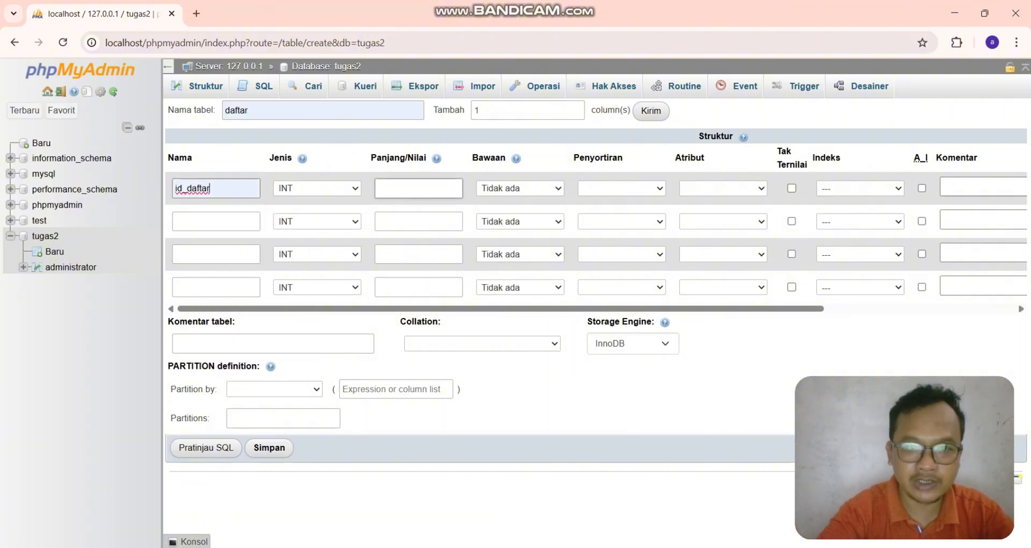
left_click(418, 188)
left_click(430, 221)
- Add a second column id_admin with length 3 to the daftar table
left_click(216, 222)
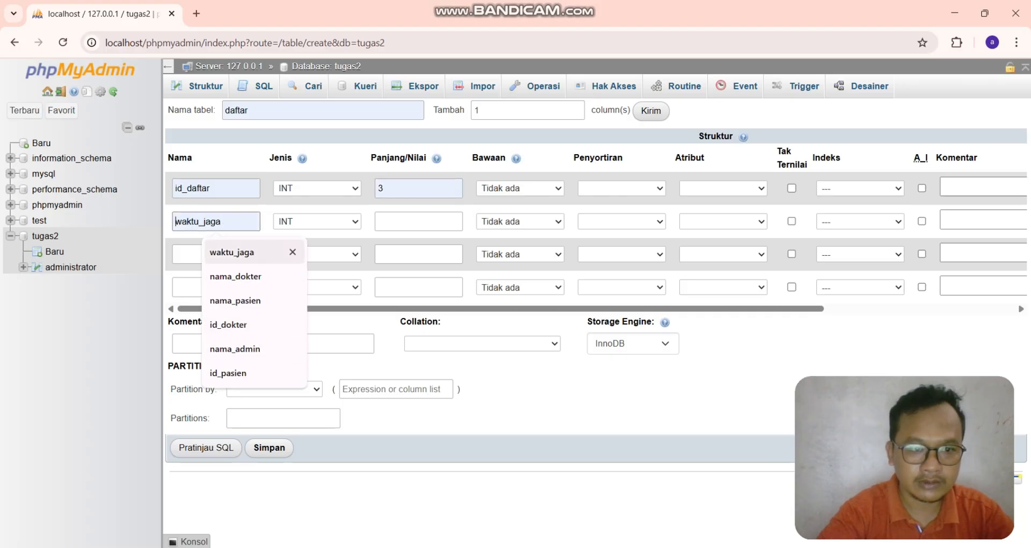
type("id_admin")
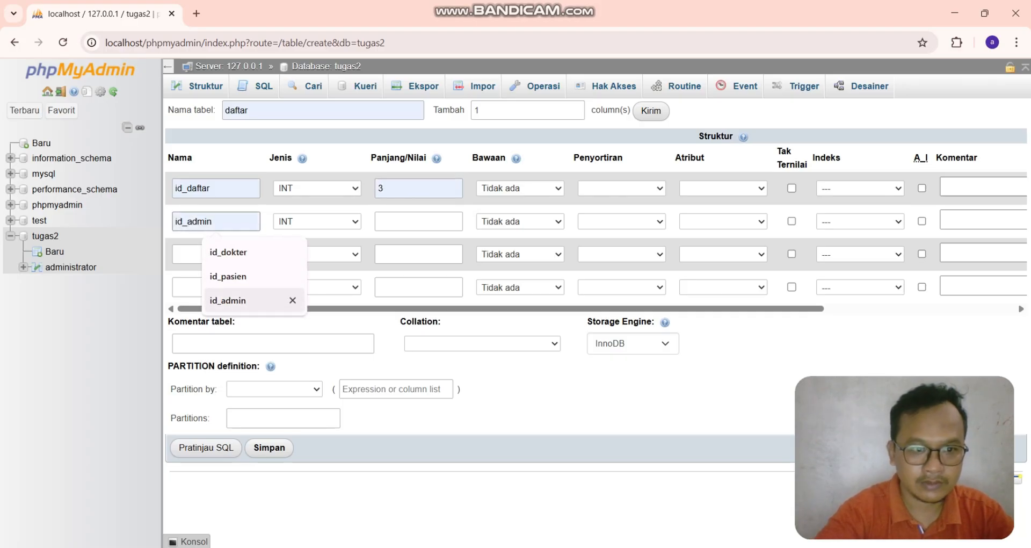
left_click(228, 300)
left_click(418, 221)
type("3")
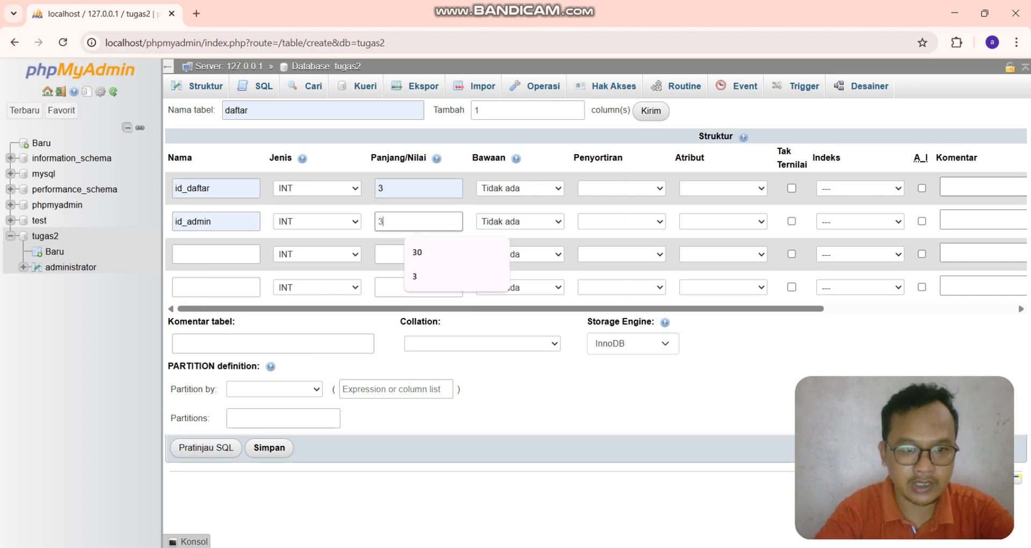
- Add a third column id_pasien with length 3 and save the daftar table with id_daftar auto-incremented
left_click(215, 254)
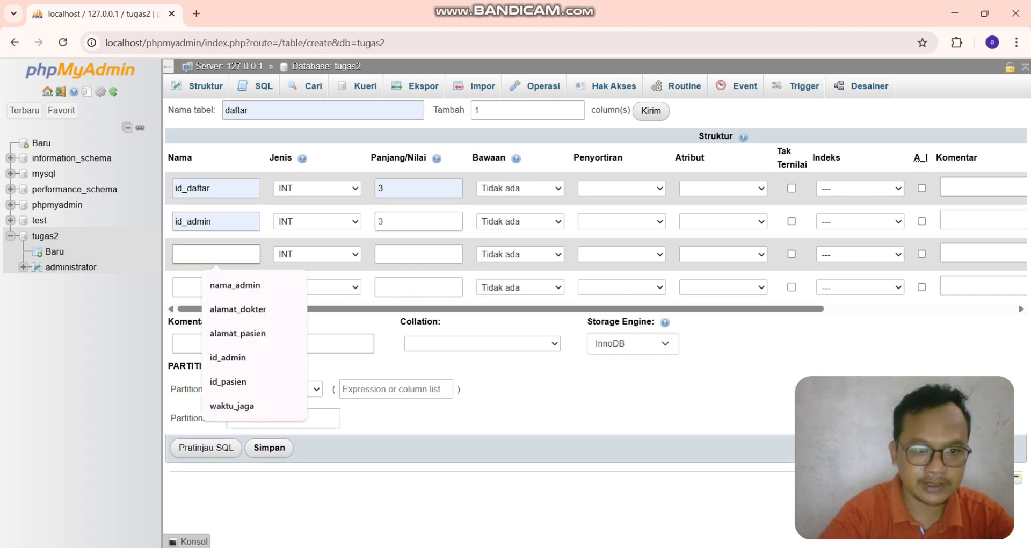
left_click(229, 382)
left_click(419, 254)
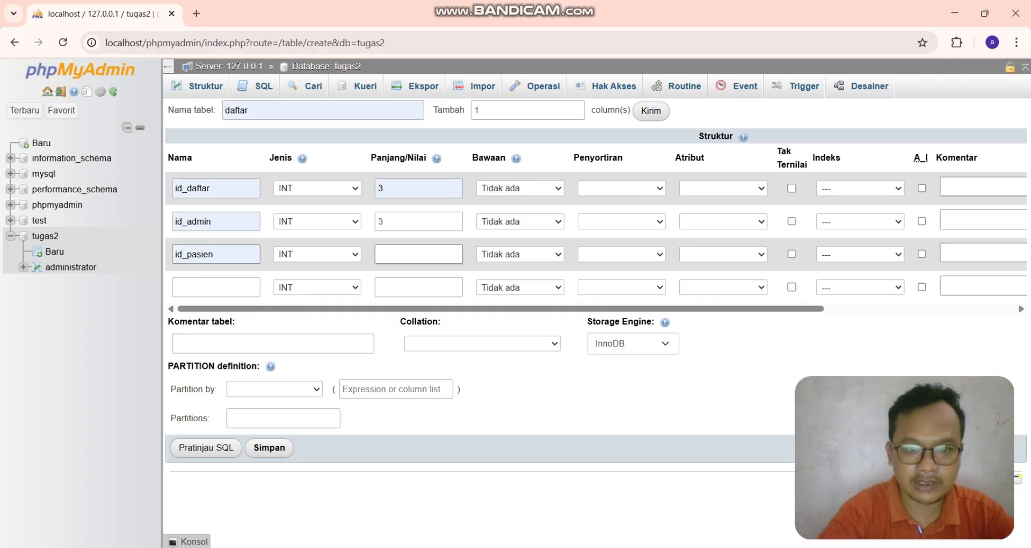
type("3")
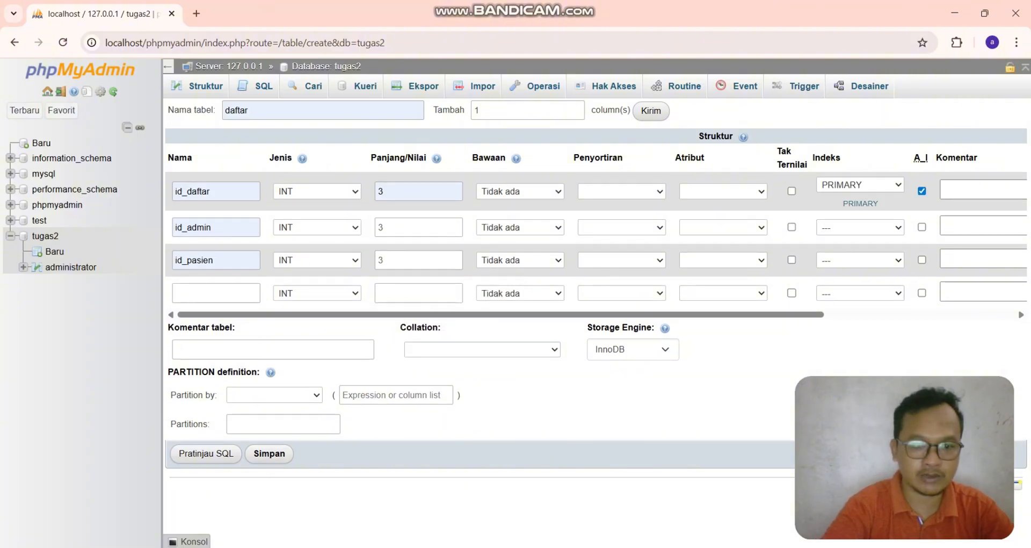
left_click(269, 453)
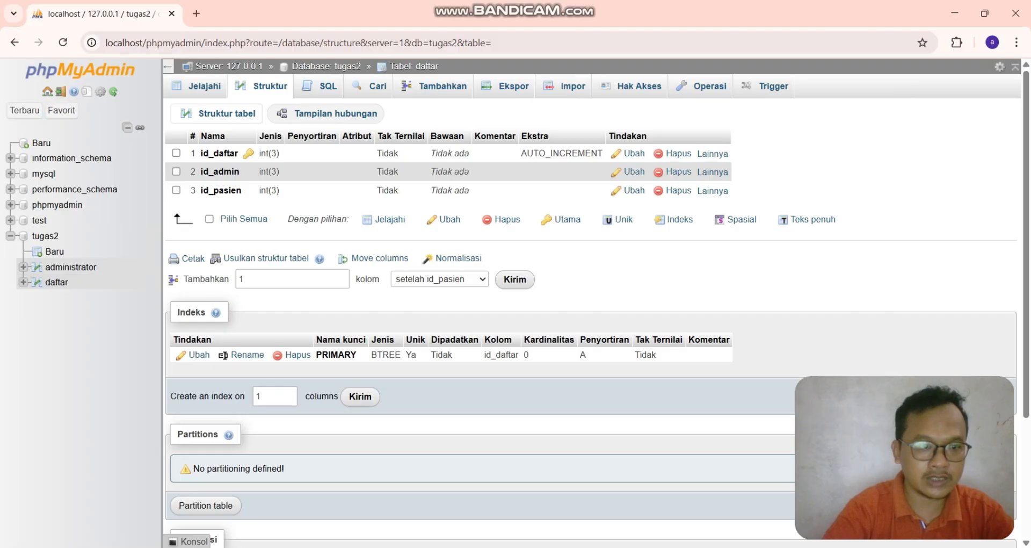
- Start a new table in tugas2 named dokter with first column id_dokter
left_click(54, 251)
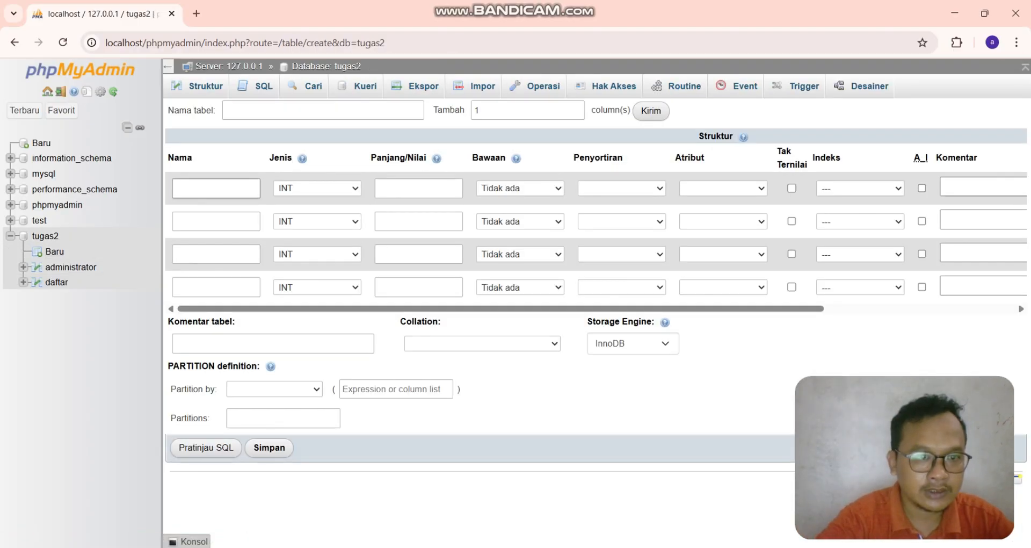
left_click(323, 110)
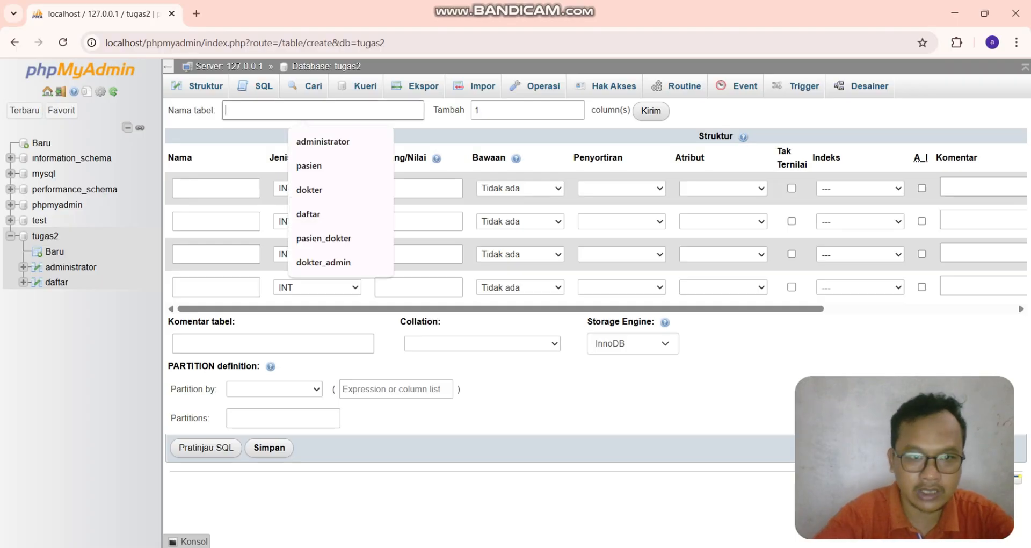
left_click(322, 190)
left_click(216, 189)
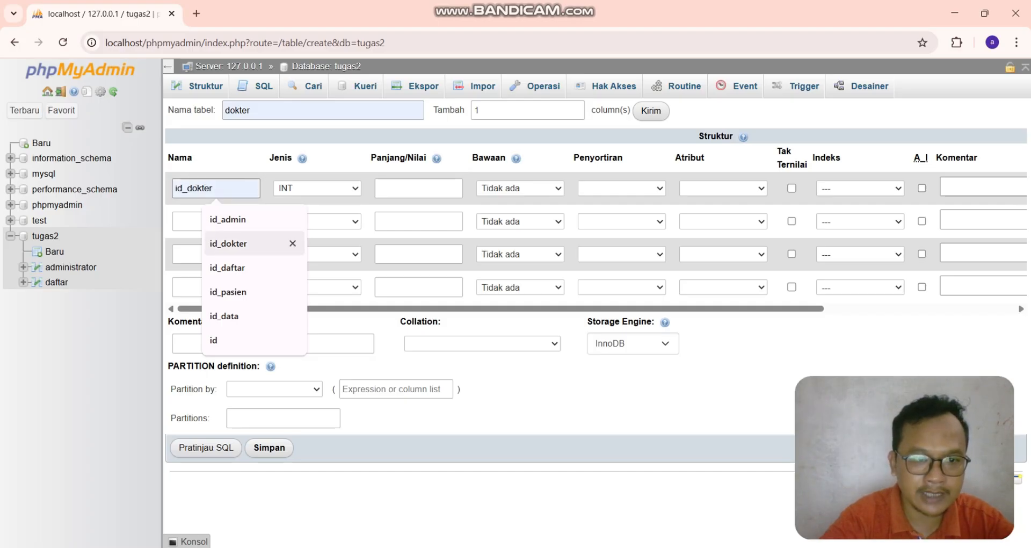
left_click(228, 244)
- Name the next three columns nama_dokter, tanggal_lahir and spesialis
left_click(216, 221)
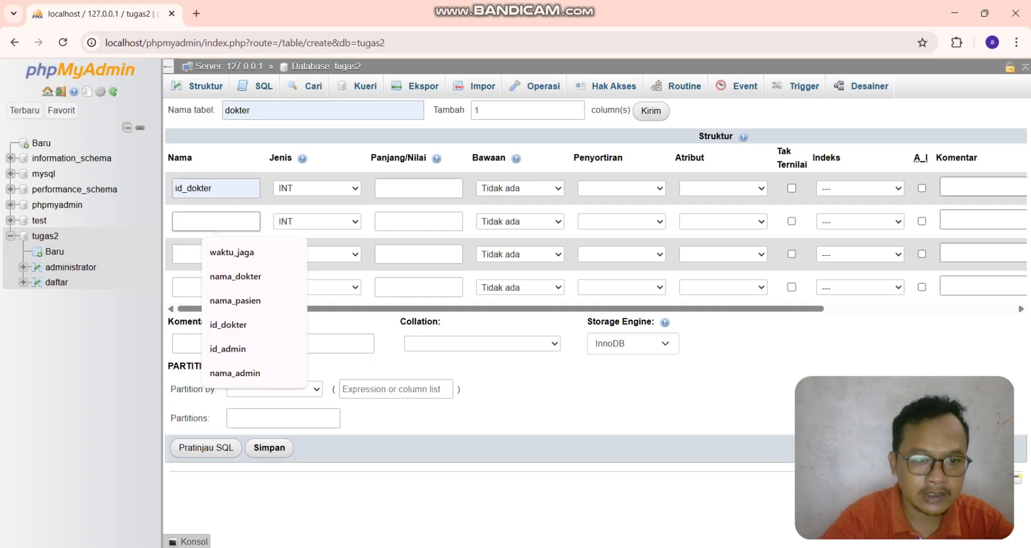
left_click(235, 276)
left_click(216, 254)
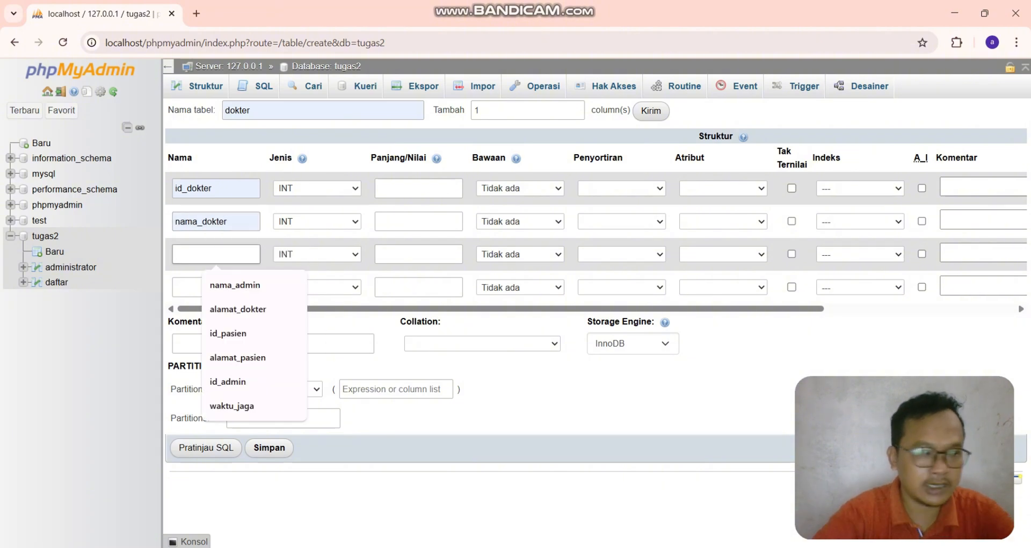
type("tangg")
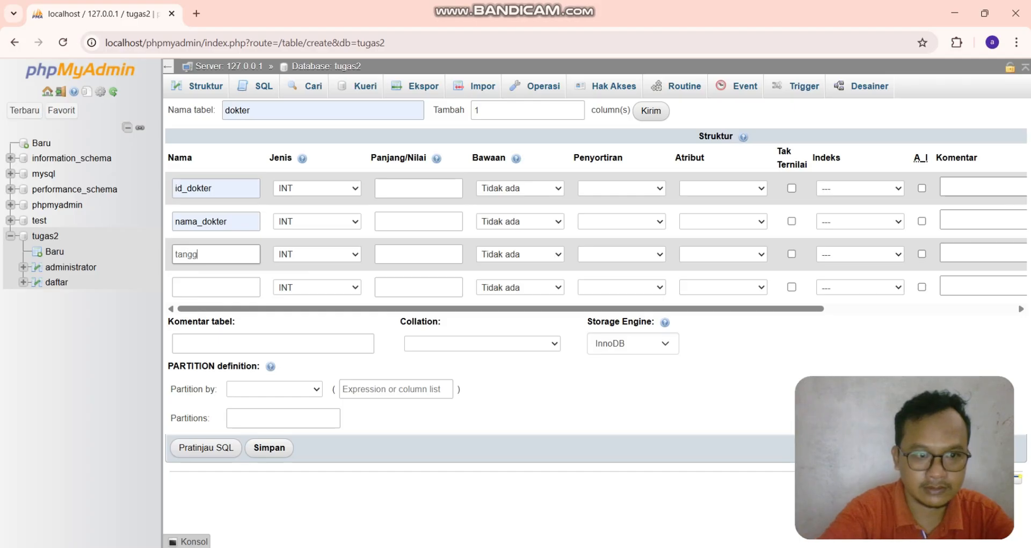
type("al_lahir")
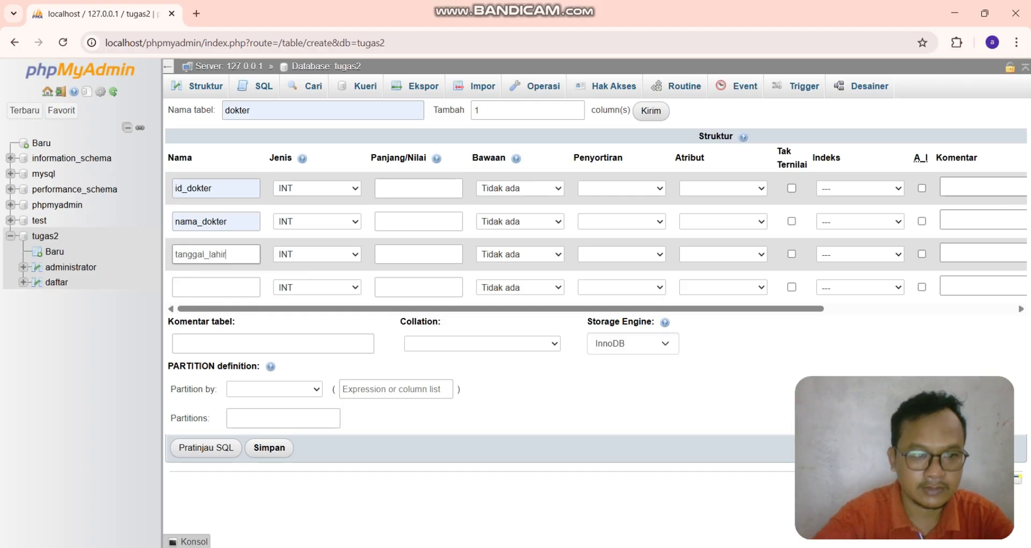
left_click(216, 287)
left_click(216, 288)
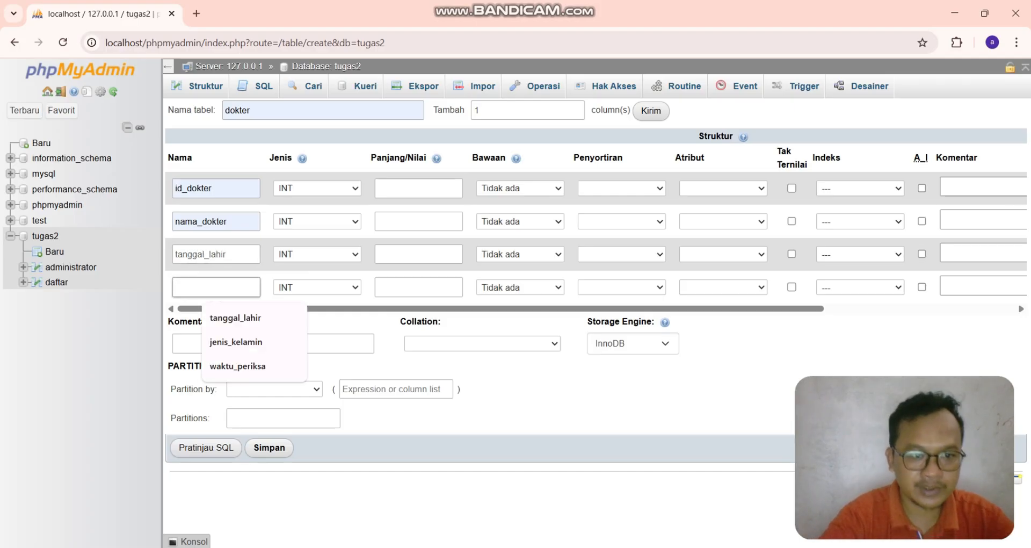
type("spesialis")
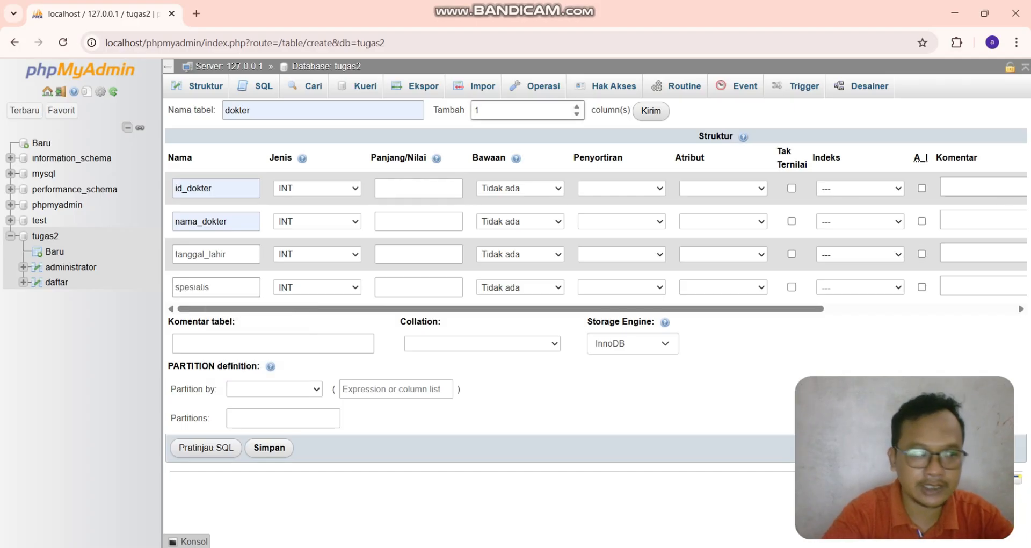
- Add three more column rows to the dokter table form, checking the ER diagram for the remaining fields
left_click(505, 111)
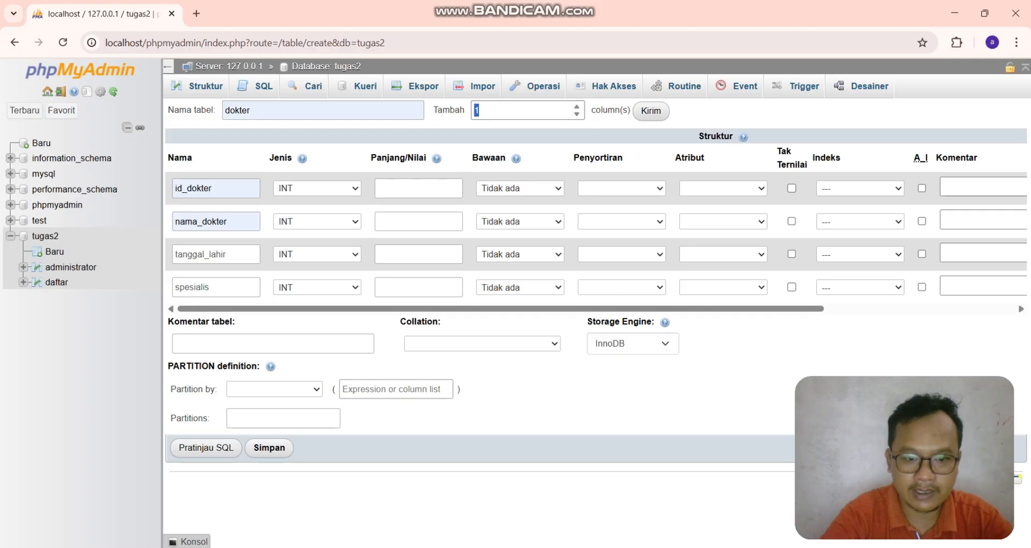
key("alt+Tab")
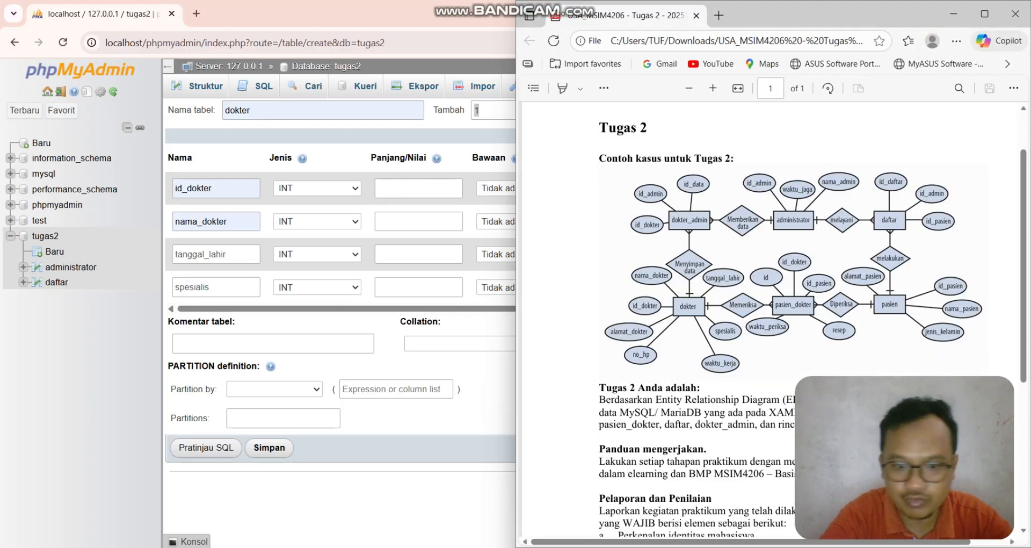
key("alt+Tab")
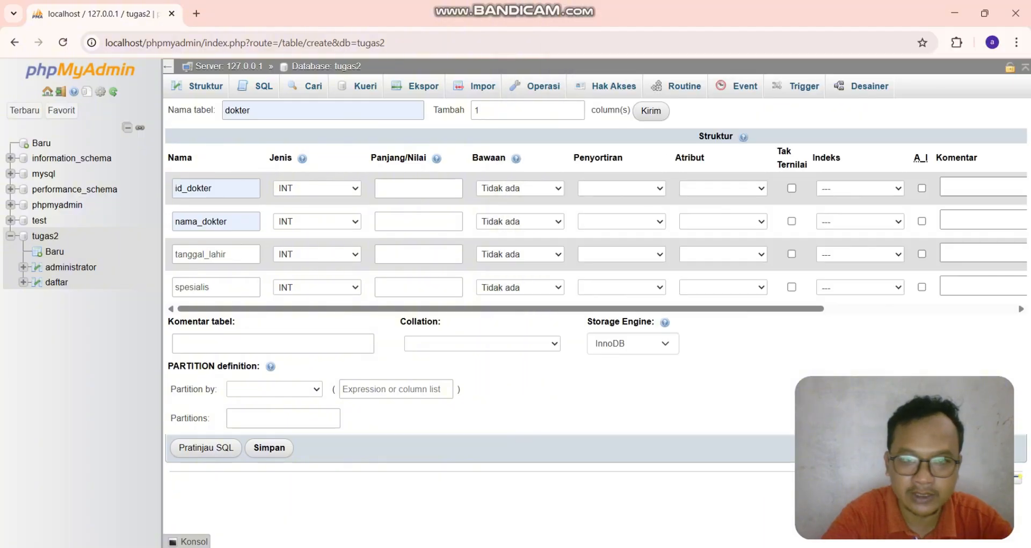
left_click(505, 111)
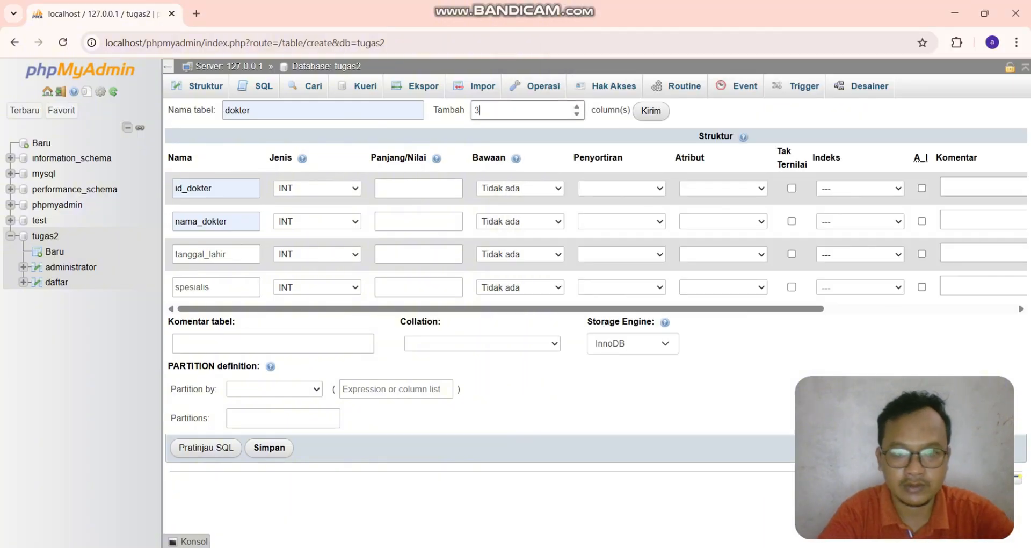
left_click(651, 111)
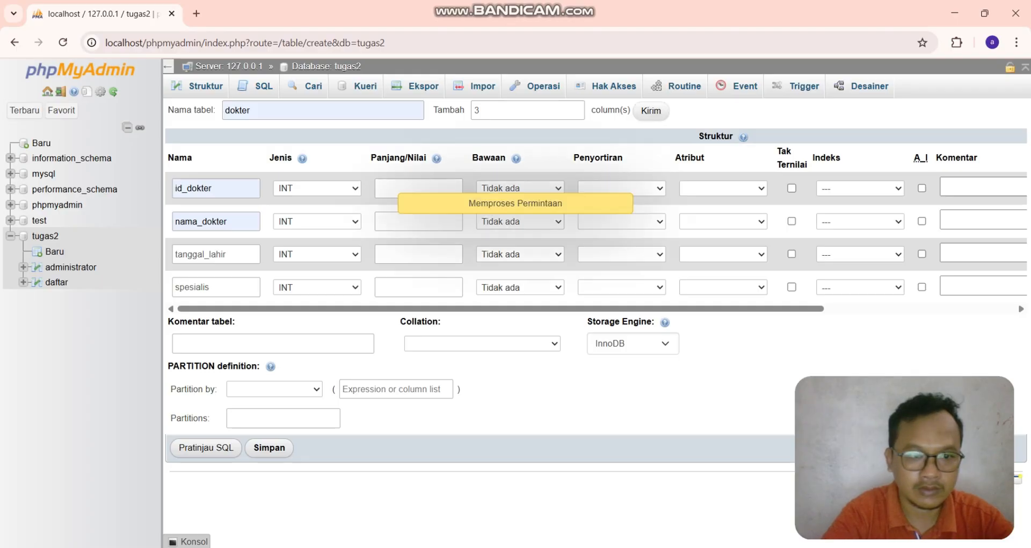
- Name the added columns waktu_kerja, no_hp and alamat_dokter
left_click(216, 320)
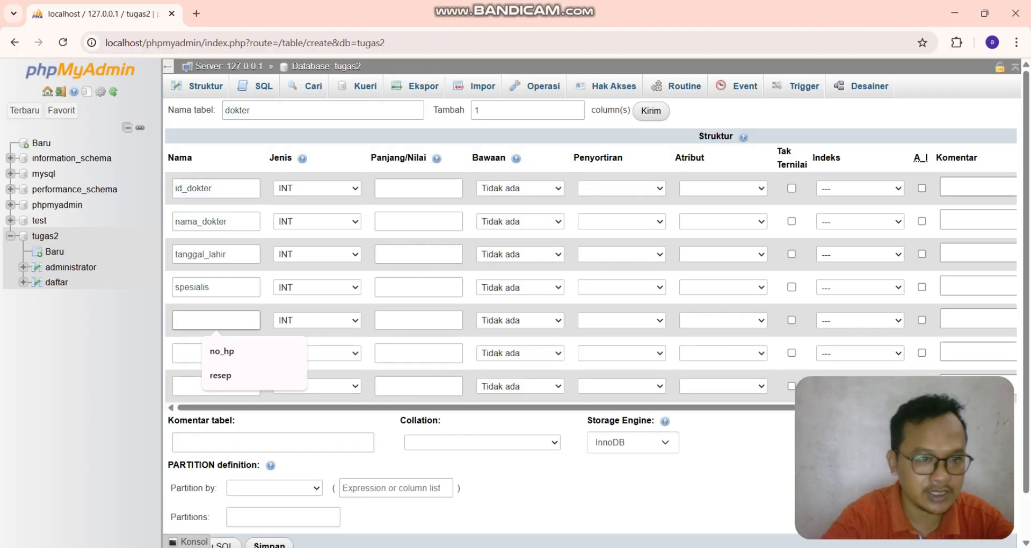
type("wa")
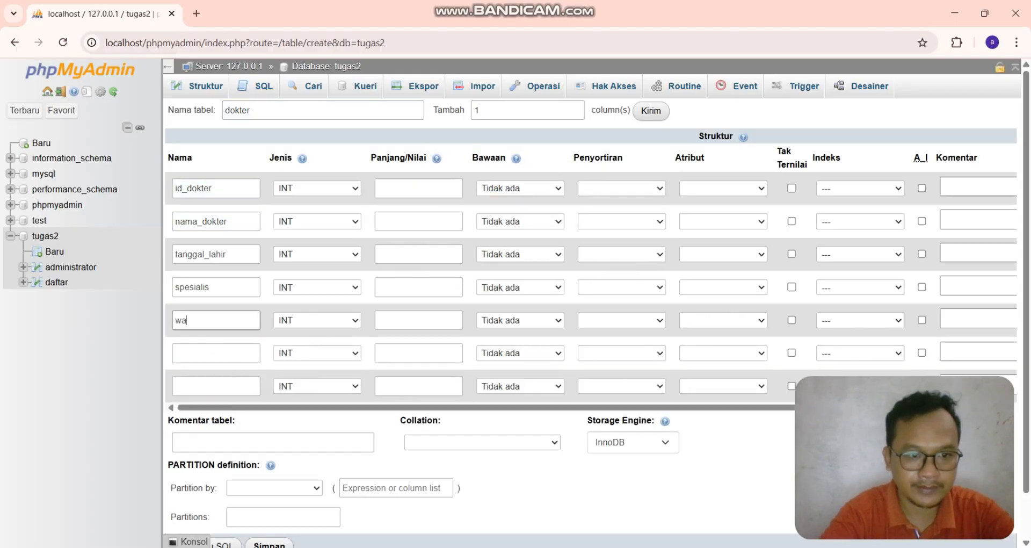
type("ktu_kerja")
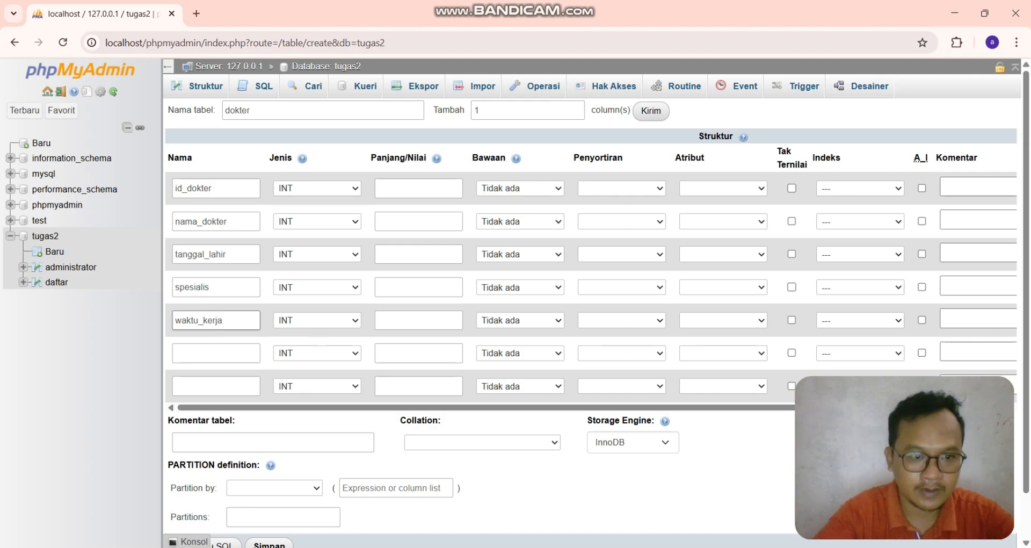
left_click(216, 353)
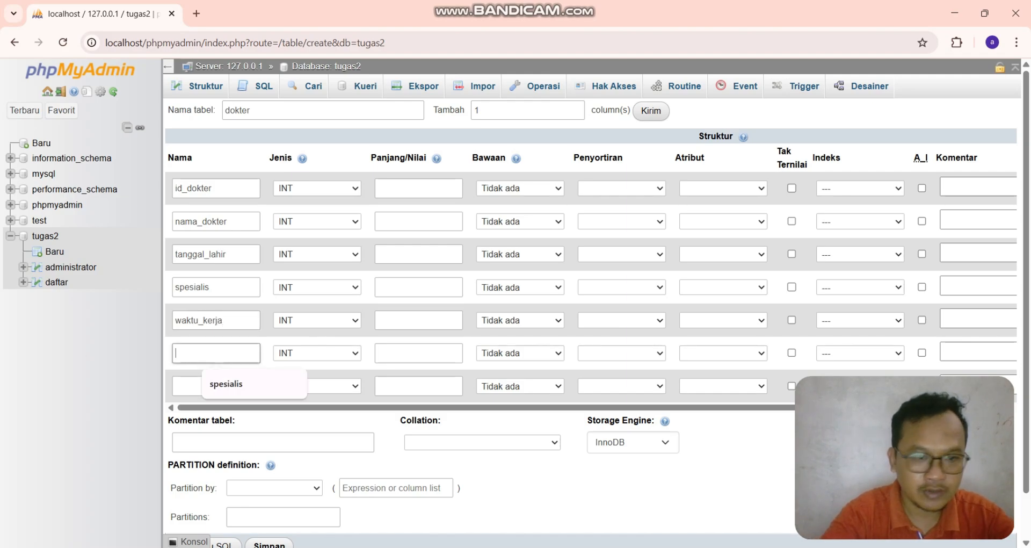
type("no")
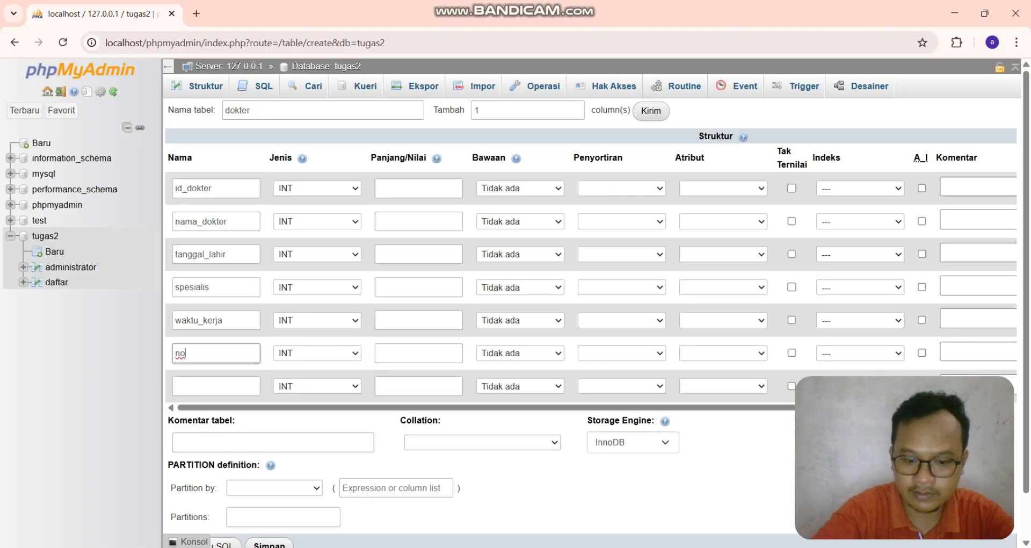
type("_hp")
left_click(216, 386)
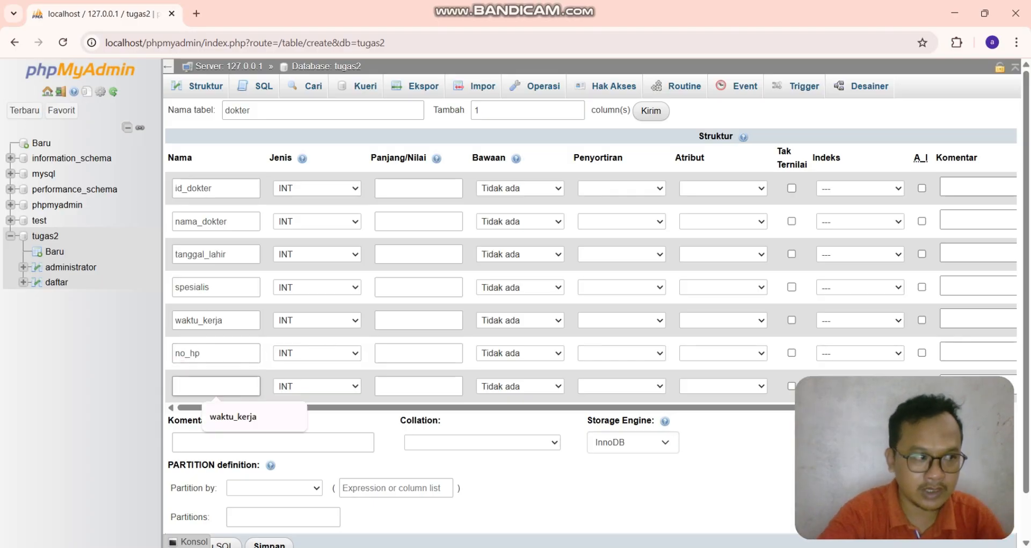
type("alamat_")
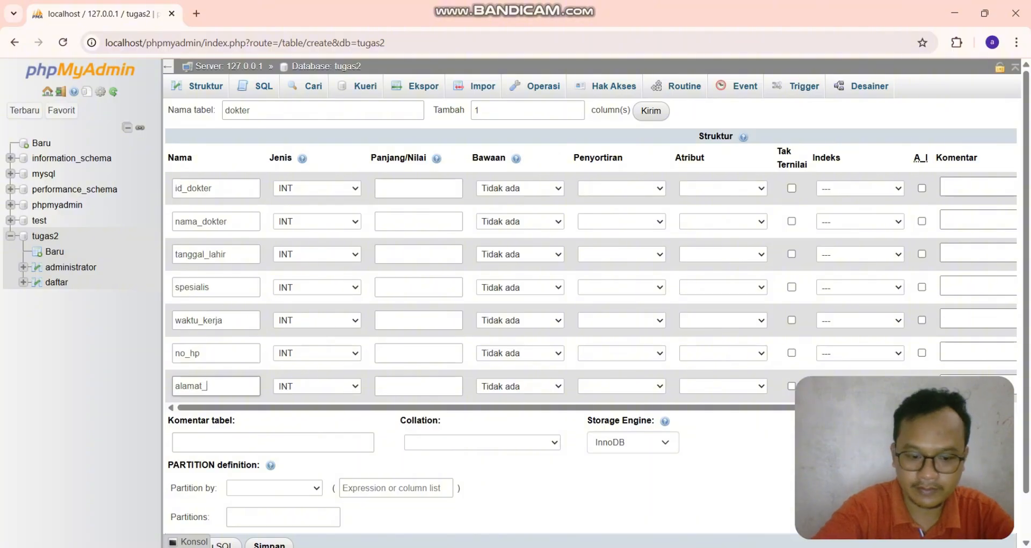
type("dokter")
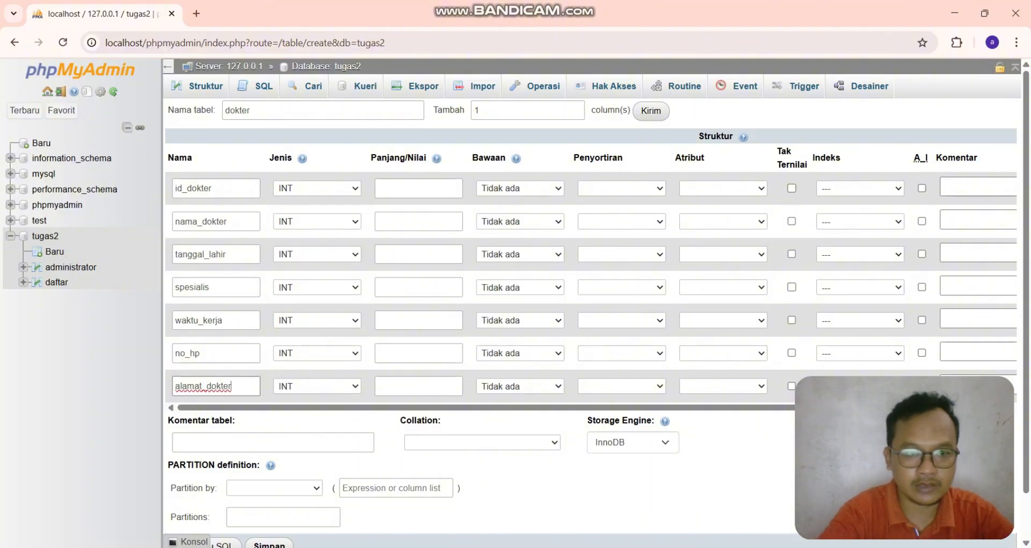
- Set id_dokter's length to 3 and make nama_dokter a VARCHAR of length 30
left_click(418, 189)
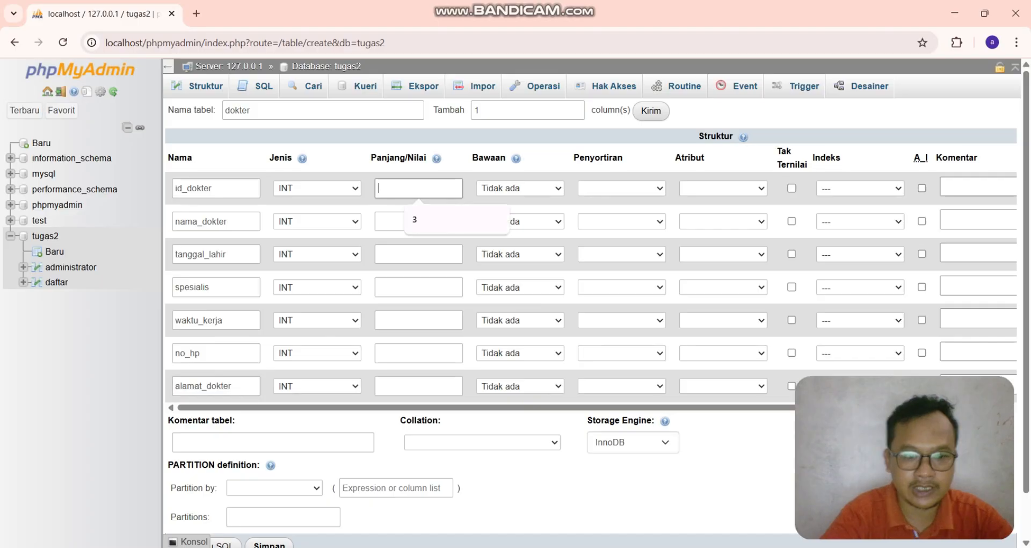
left_click(316, 221)
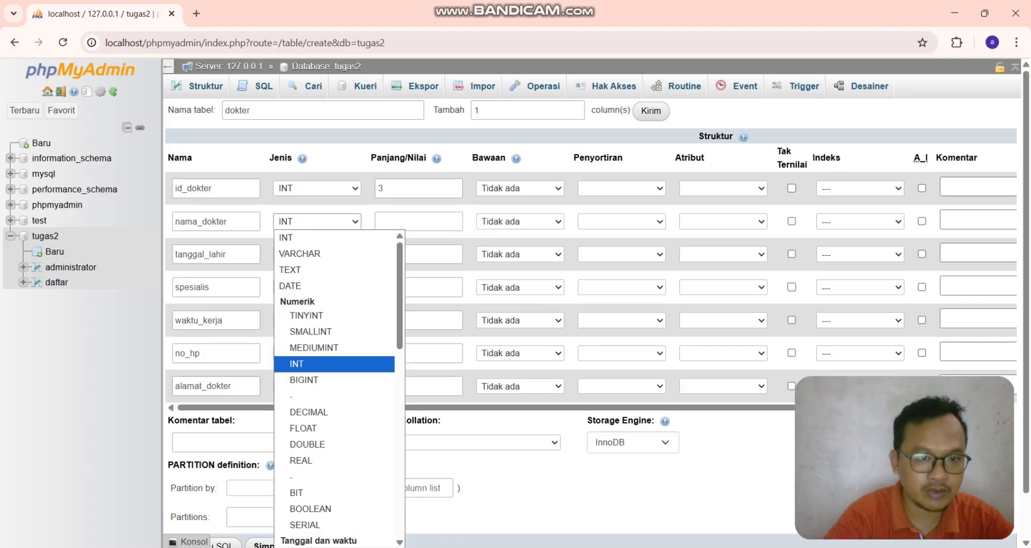
left_click(322, 254)
left_click(418, 221)
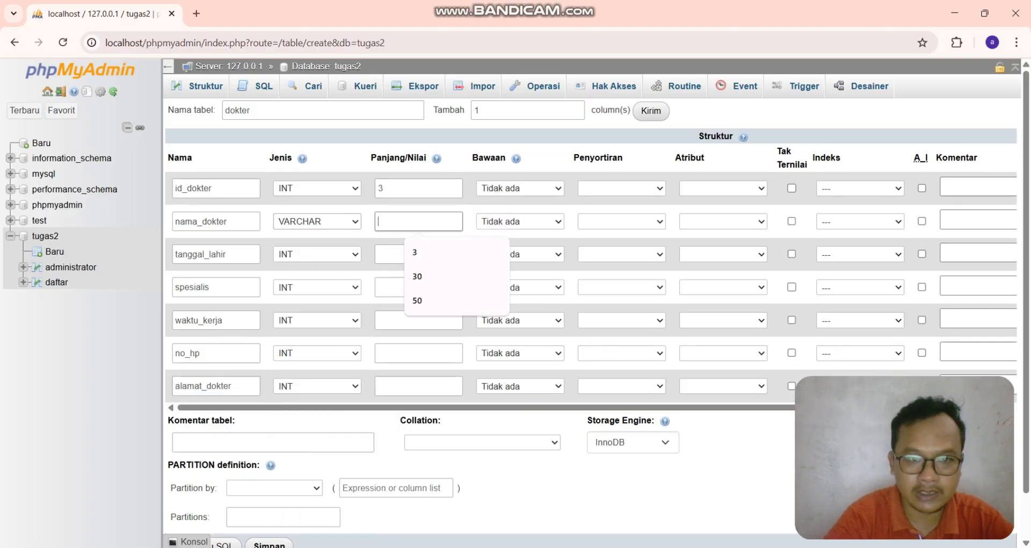
type("30")
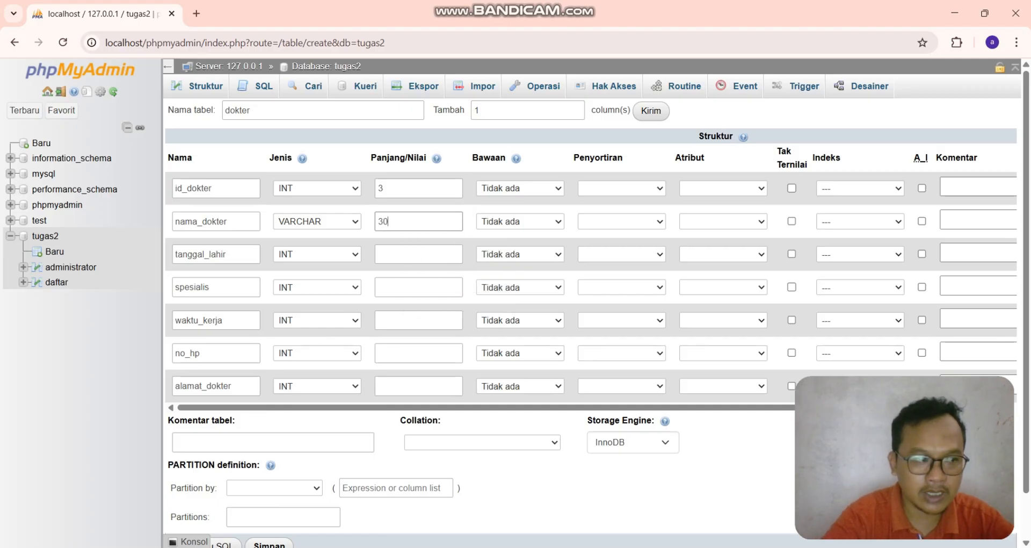
- Make tanggal_lahir, spesialis and waktu_kerja VARCHAR columns of length 30
left_click(317, 254)
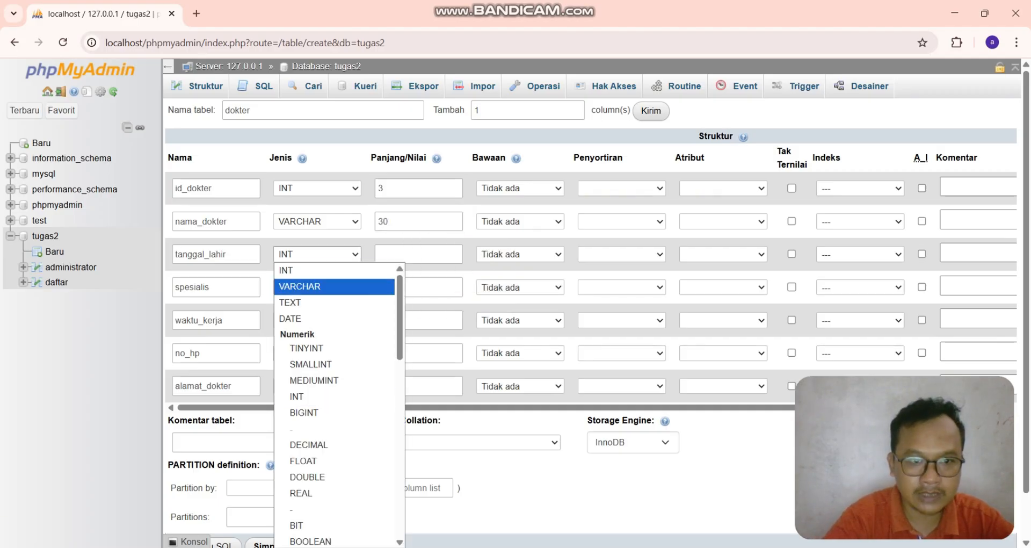
left_click(322, 286)
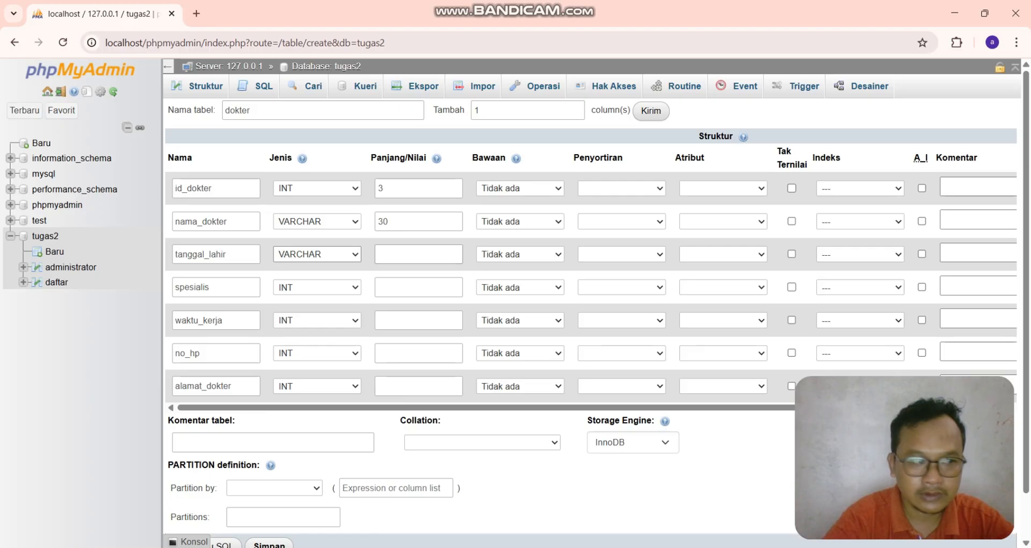
left_click(419, 253)
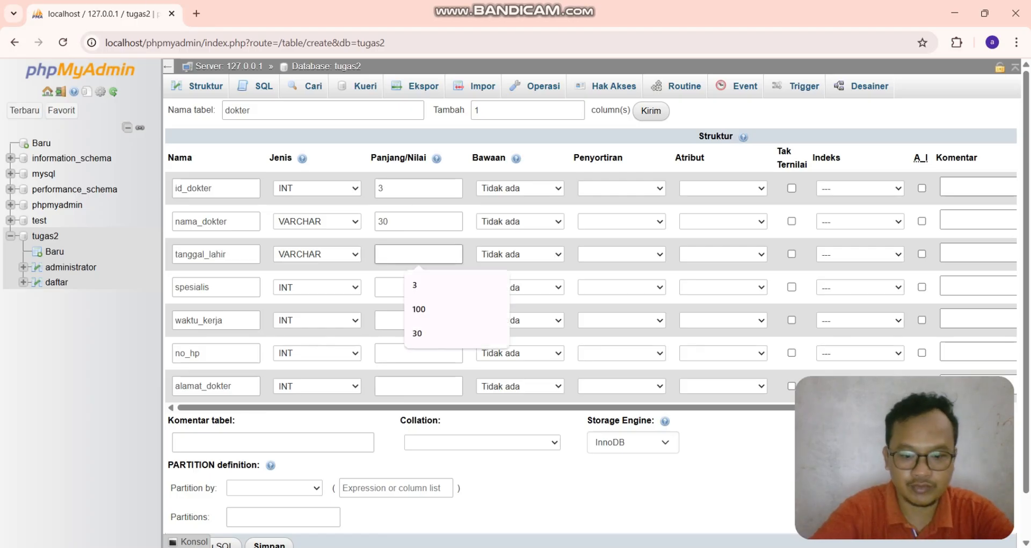
type("30")
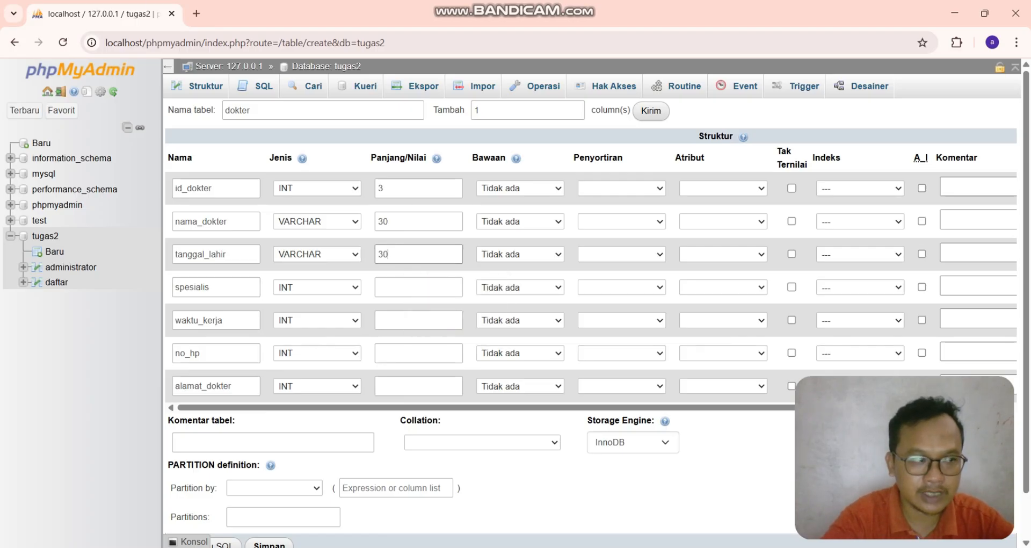
left_click(317, 286)
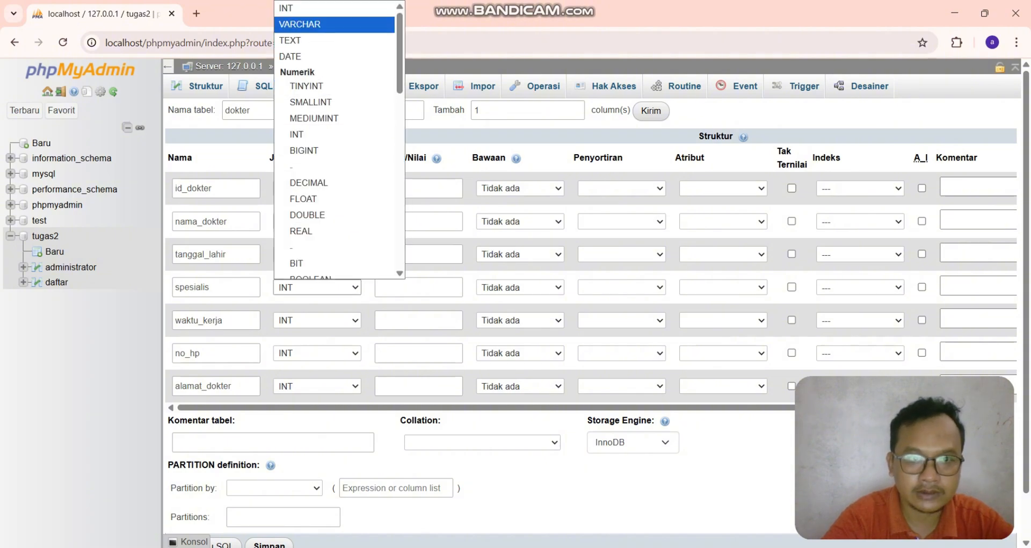
left_click(301, 24)
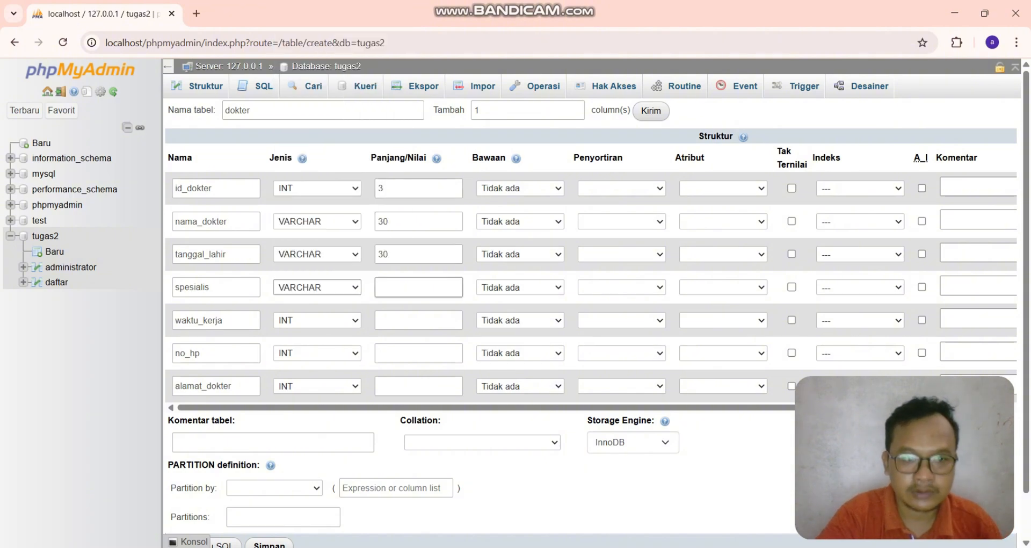
left_click(418, 288)
type("30")
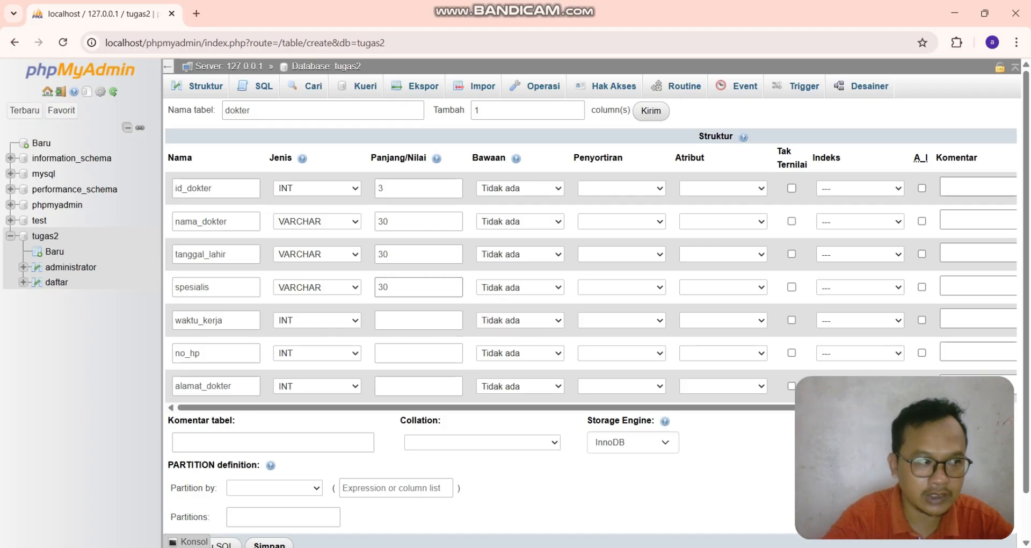
left_click(317, 321)
left_click(301, 24)
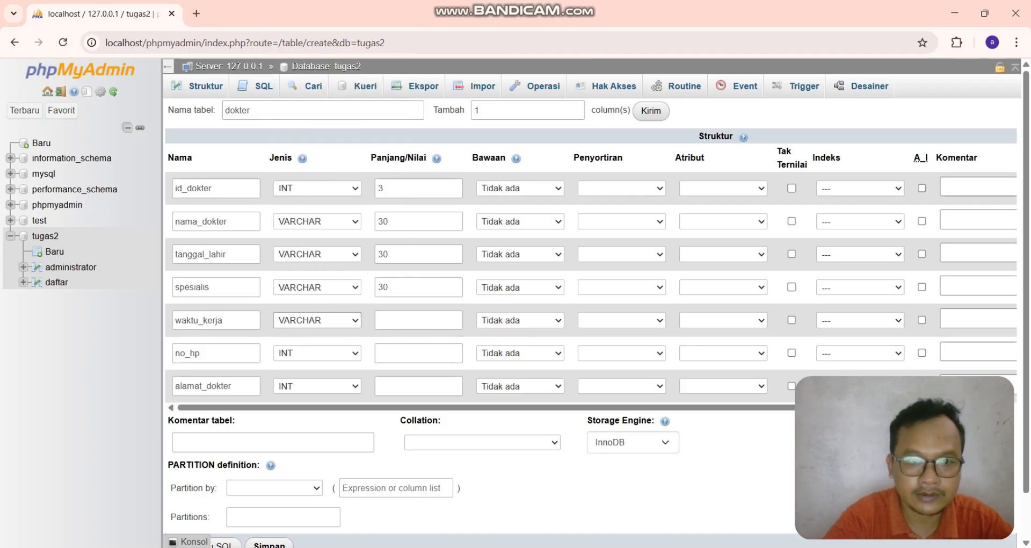
left_click(418, 321)
type("30")
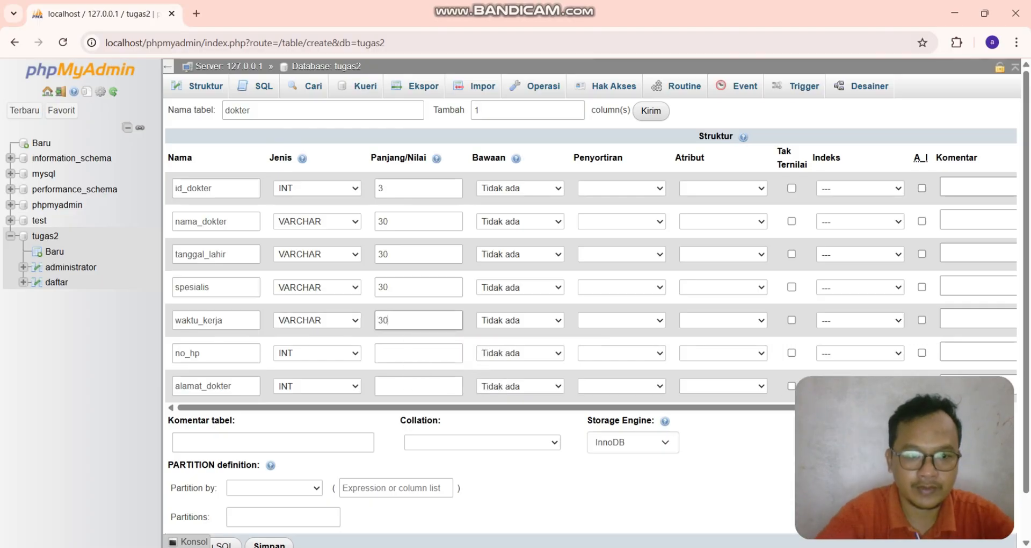
- Make no_hp and alamat_dokter VARCHAR columns of lengths 30 and 50, and change tanggal_lahir to DATE
left_click(317, 353)
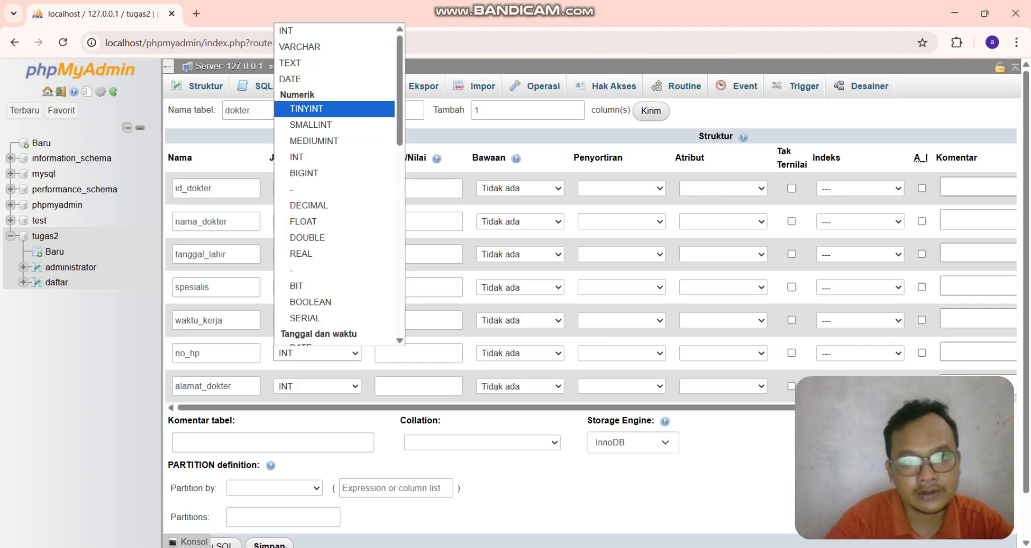
left_click(299, 47)
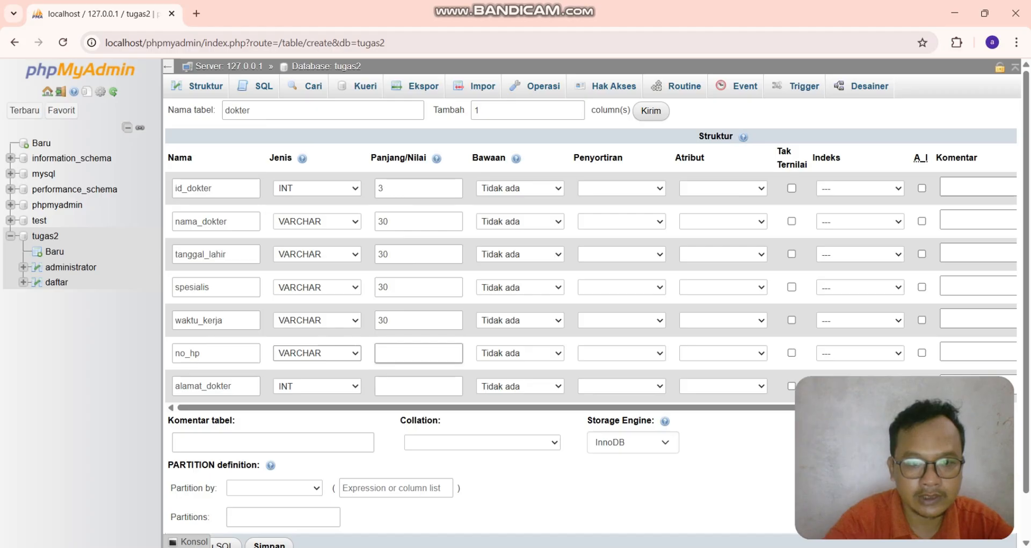
left_click(419, 353)
type("30")
left_click(317, 387)
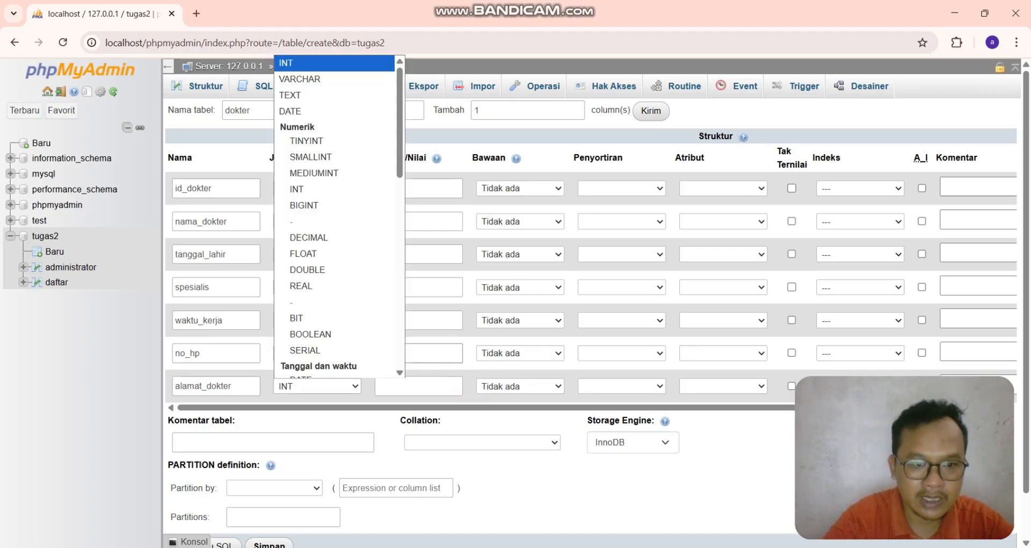
left_click(299, 78)
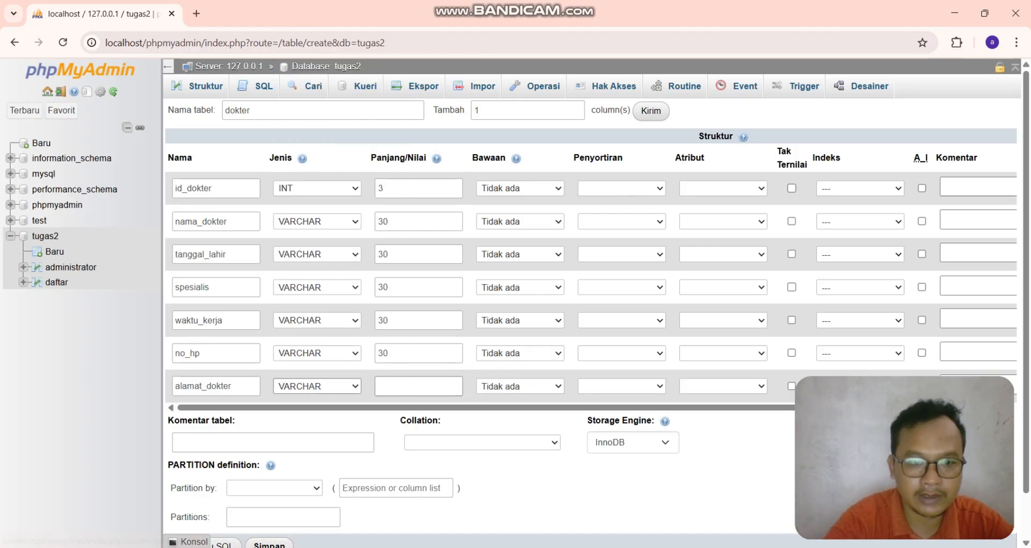
left_click(419, 386)
type("30")
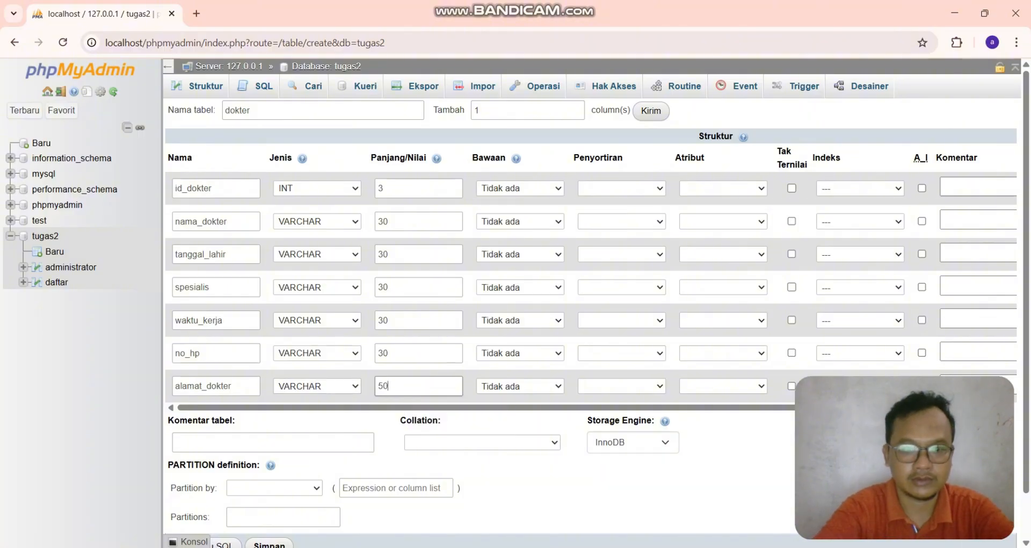
left_click(317, 254)
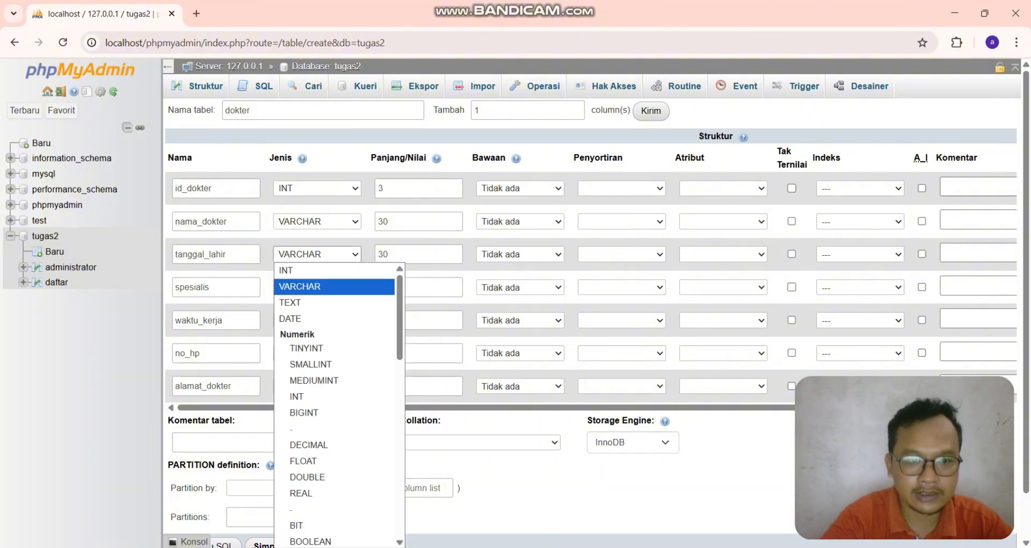
left_click(290, 319)
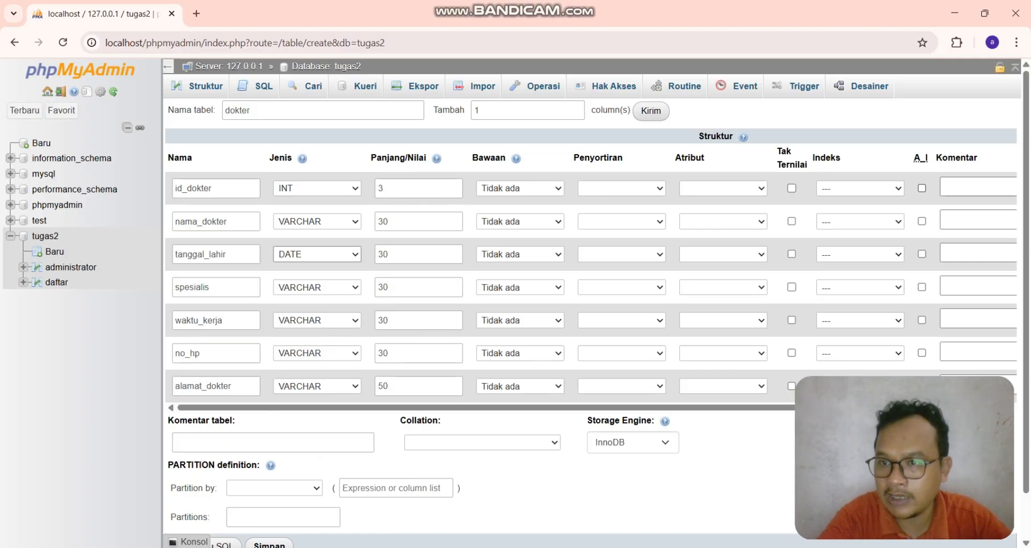
- Make id_dokter the auto-increment primary key and save the dokter table
left_click(922, 188)
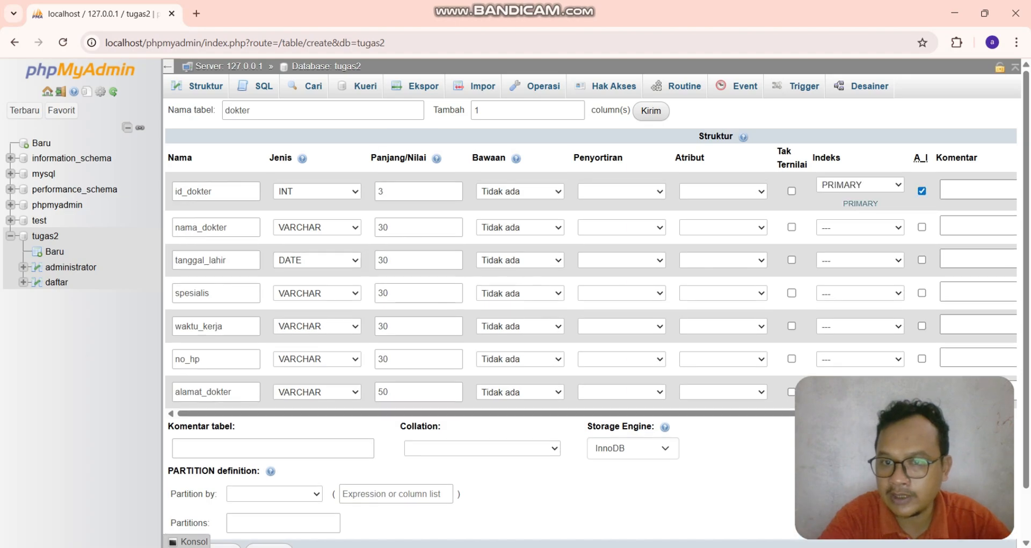
scroll(591, 322, "down", 1)
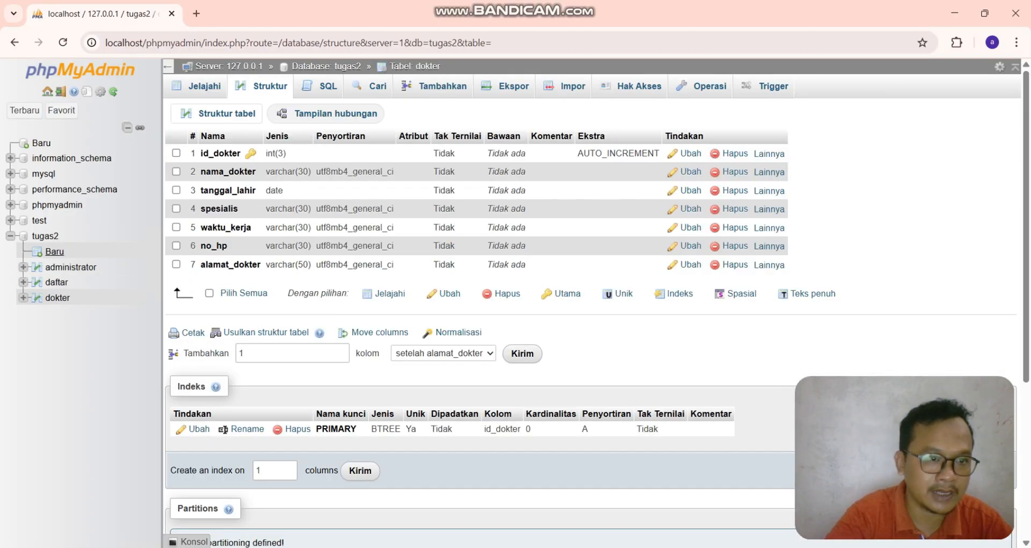
- Start a new table in tugas2 and name it dokter_admin
left_click(55, 251)
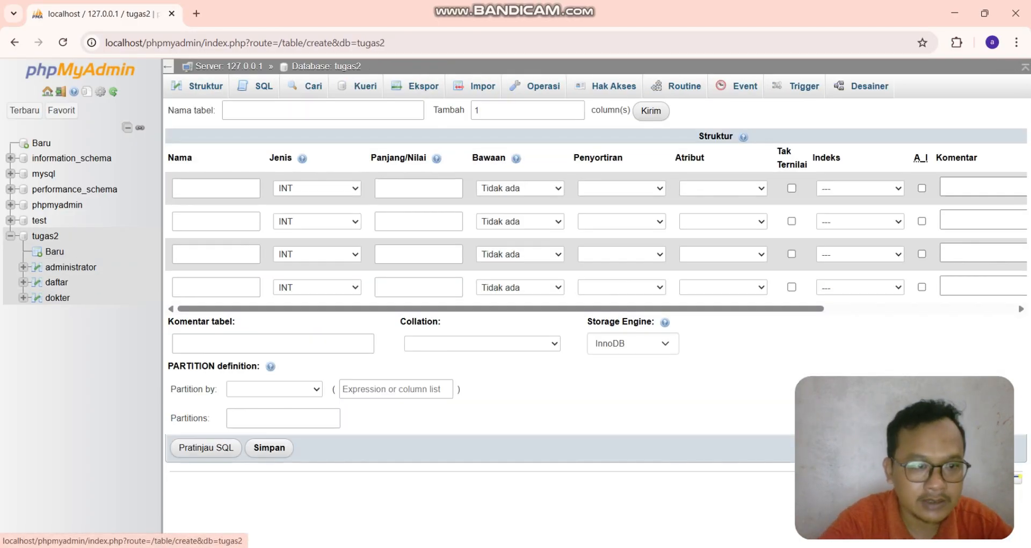
left_click(304, 110)
type("dok")
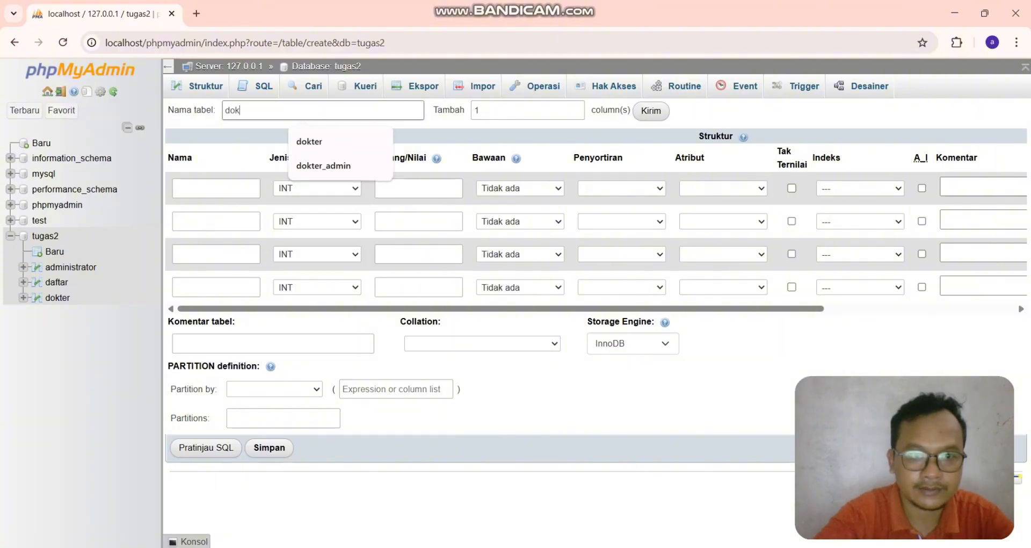
key("Down")
key("Down")
key("Return")
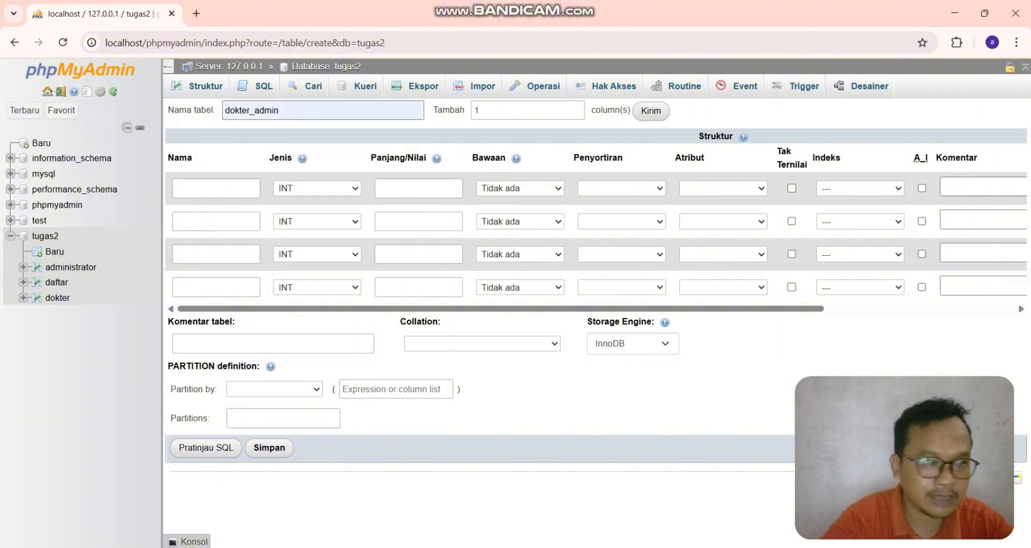
- Name the dokter_admin columns id_data, id_dokter and id_admin
left_click(216, 188)
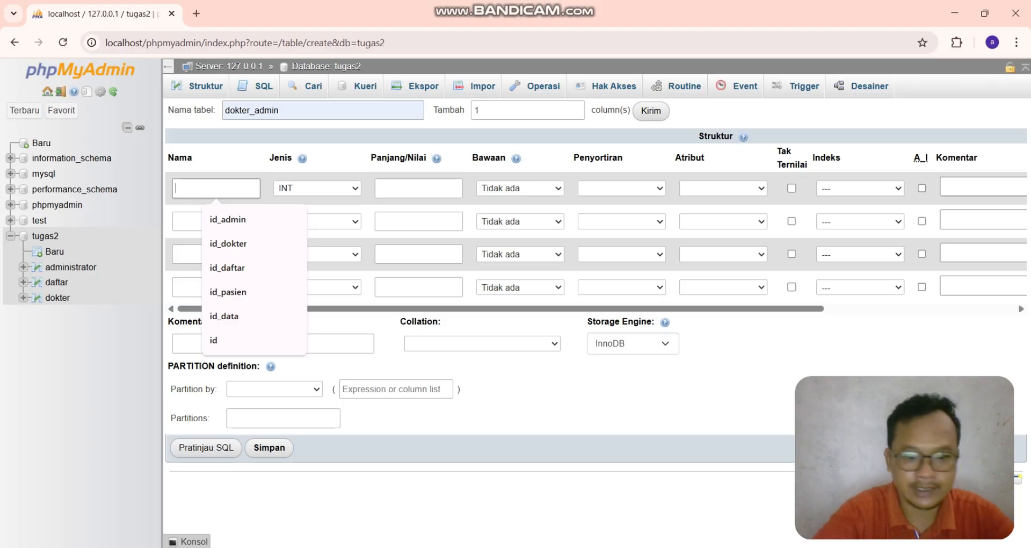
type("id")
key("Down")
key("Down")
key("Down")
key("Down")
key("Down")
key("Return")
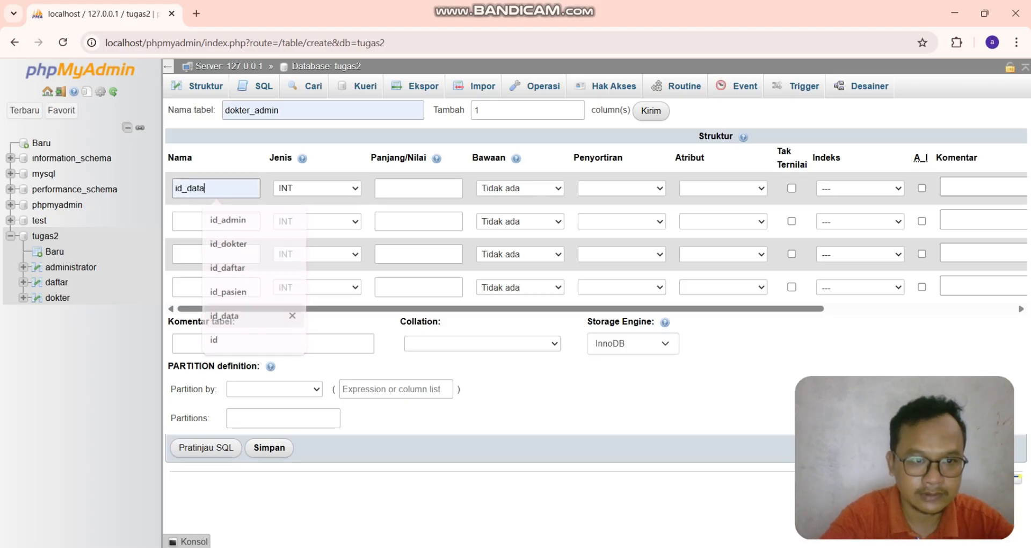
left_click(216, 221)
type("id")
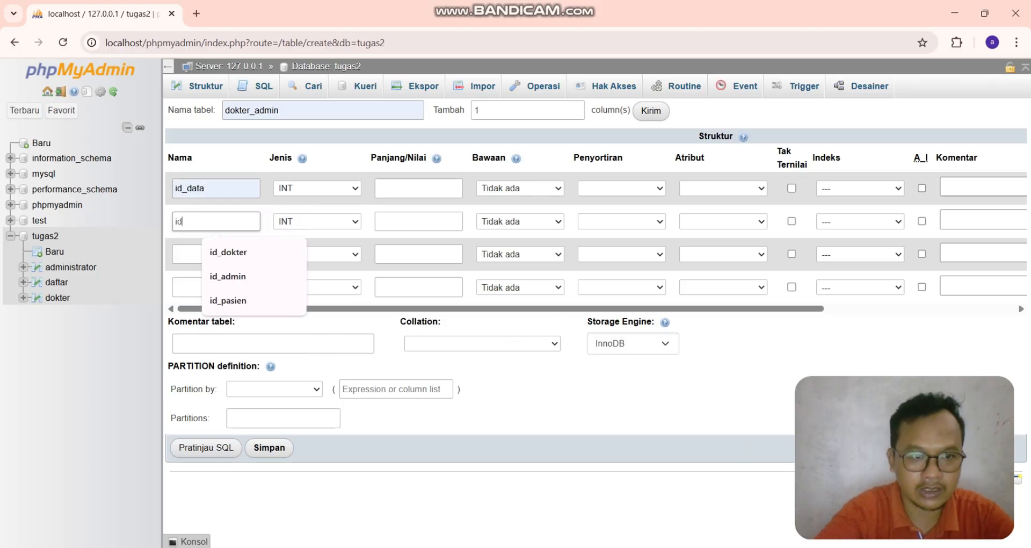
key("Down")
key("Return")
left_click(216, 254)
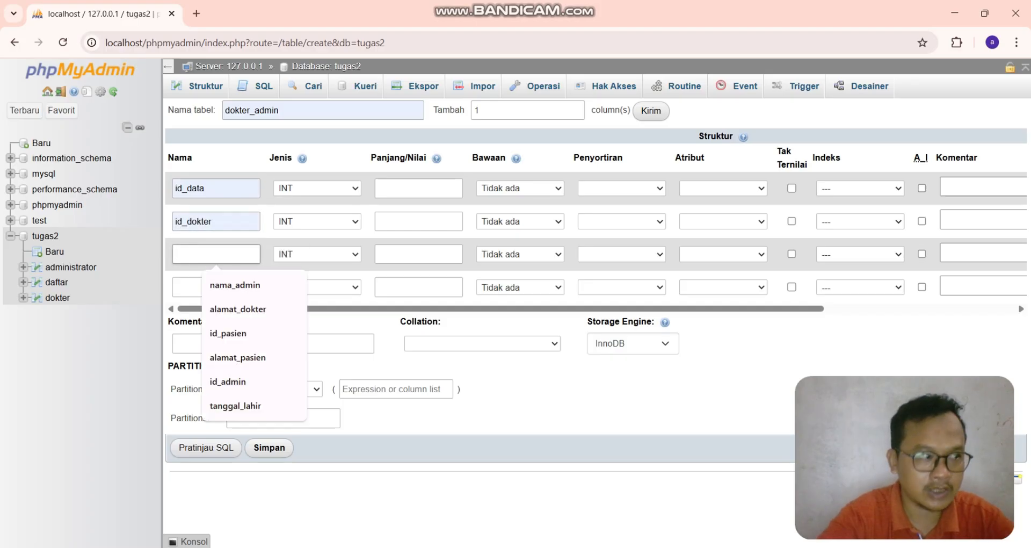
type("id_admin")
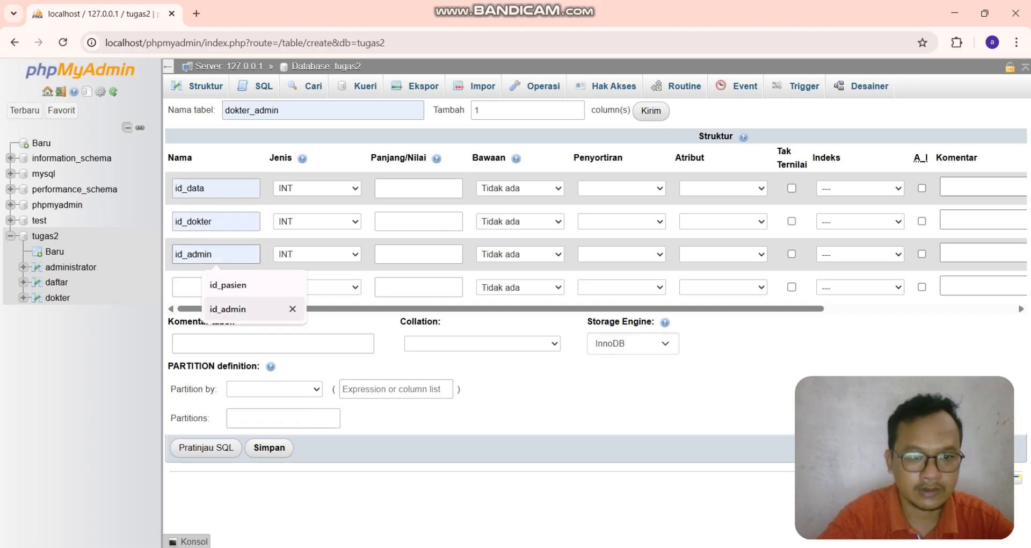
left_click(228, 309)
- Set the length of id_data, id_dokter and id_admin to 3
left_click(419, 188)
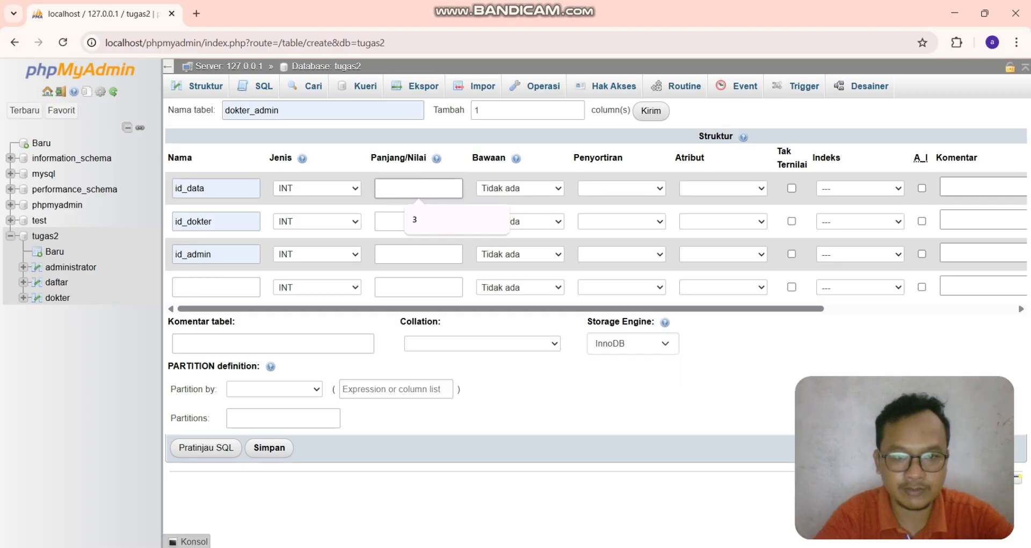
type("3")
left_click(409, 221)
type("3")
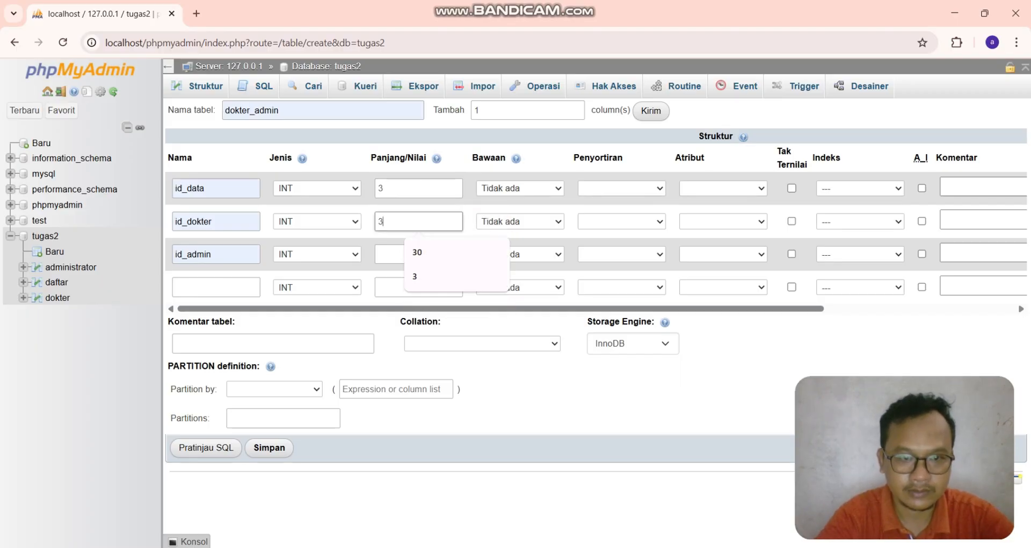
left_click(390, 255)
type("3")
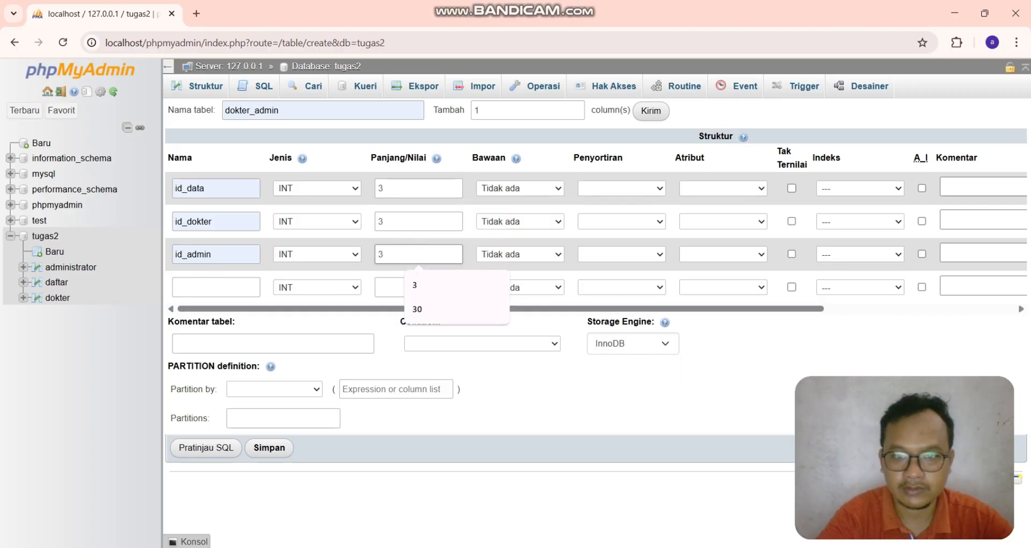
key("Tab")
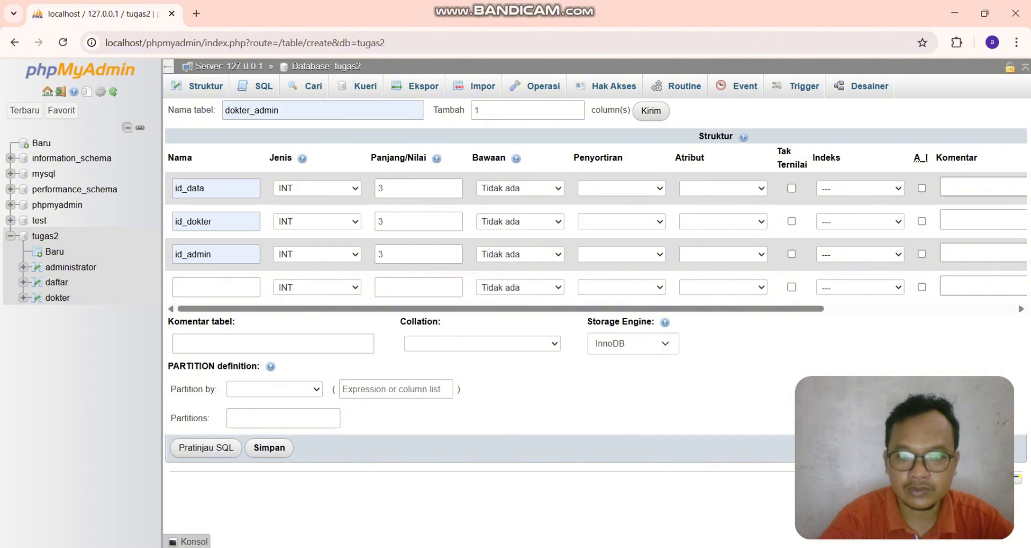
- Make id_data the auto-increment primary key and save the dokter_admin table
left_click(922, 188)
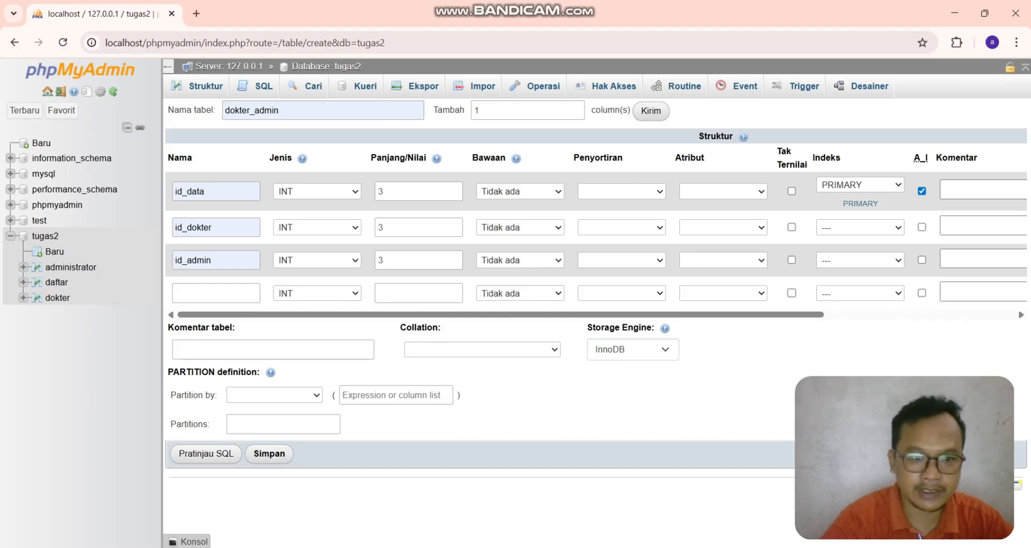
left_click(269, 453)
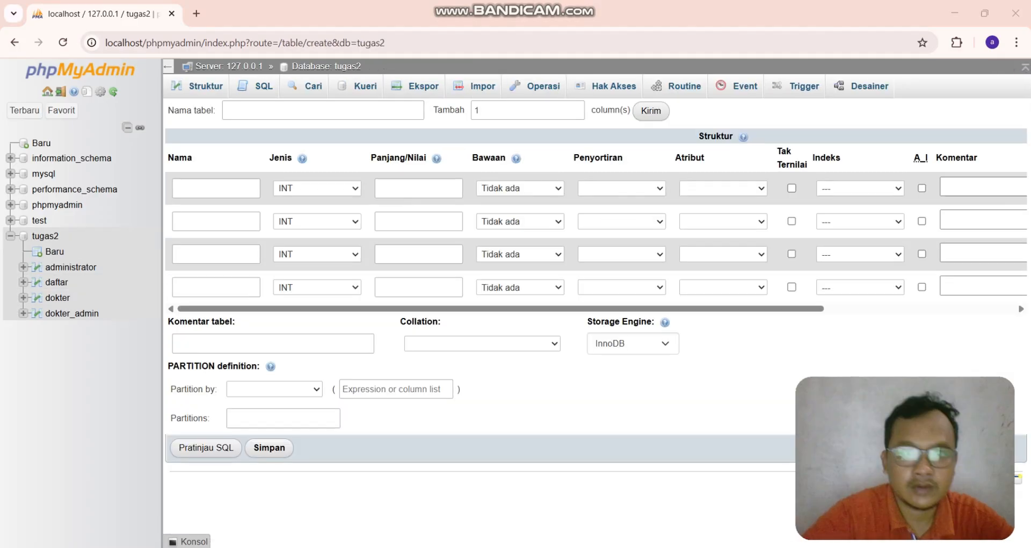
- Start another new table and name it pasien
left_click(308, 111)
left_click(308, 111)
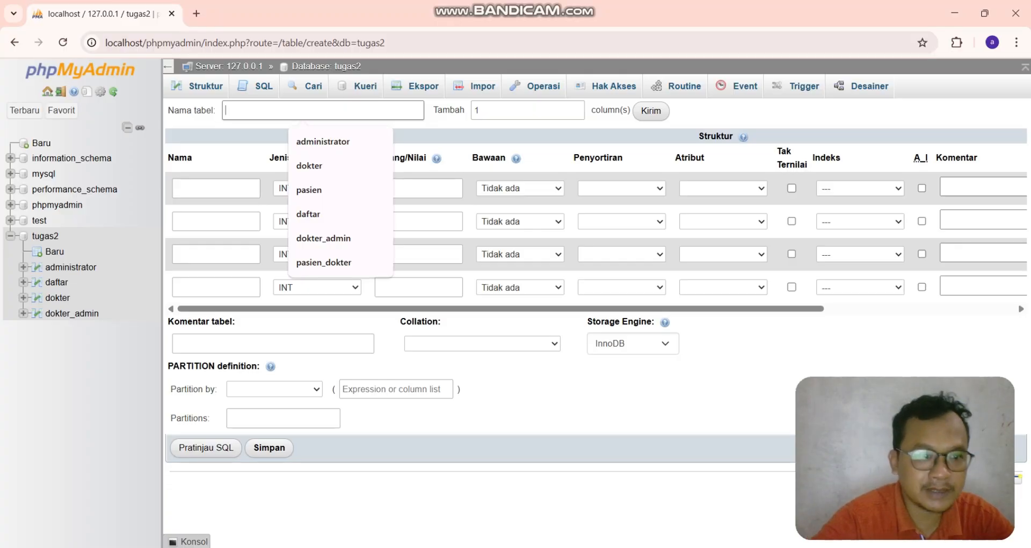
left_click(316, 189)
- Name the pasien columns id_pasien, nama_pasien, jenis_kelamin and alamat_pasien
left_click(216, 188)
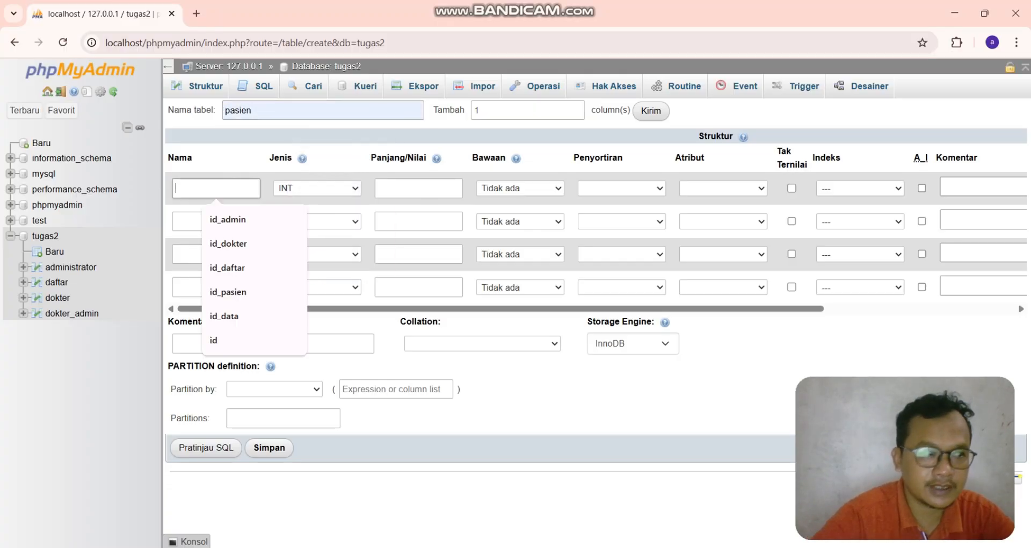
left_click(228, 292)
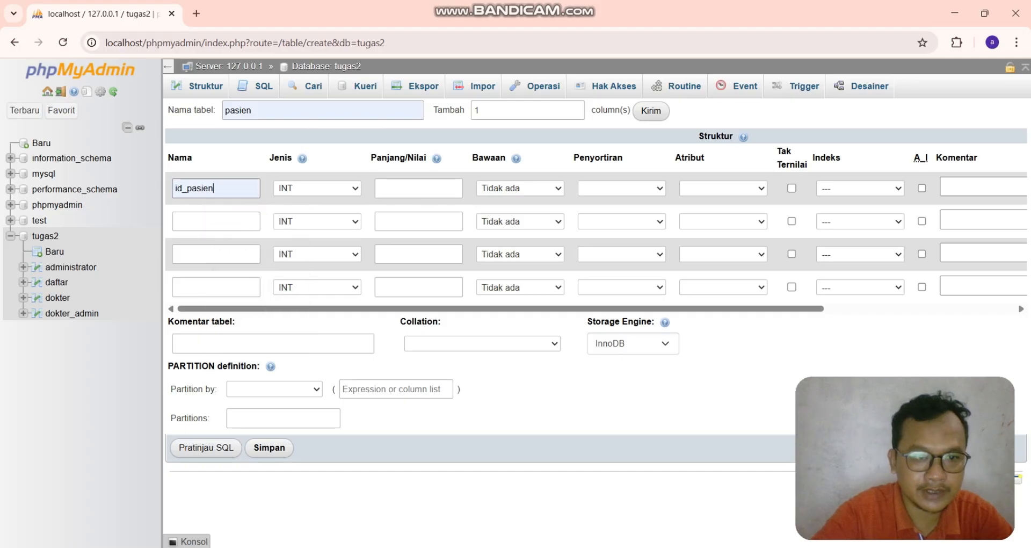
left_click(216, 221)
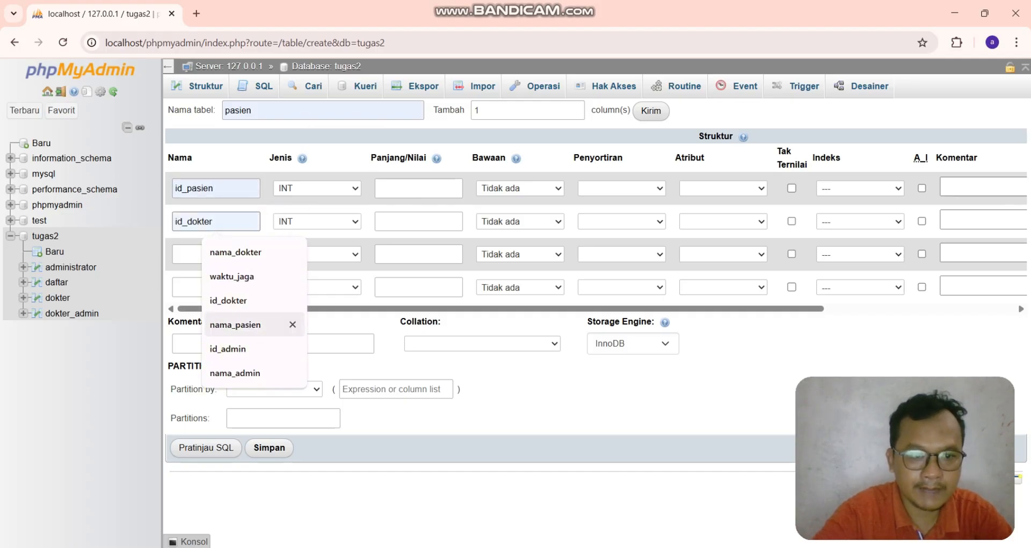
left_click(236, 324)
left_click(216, 254)
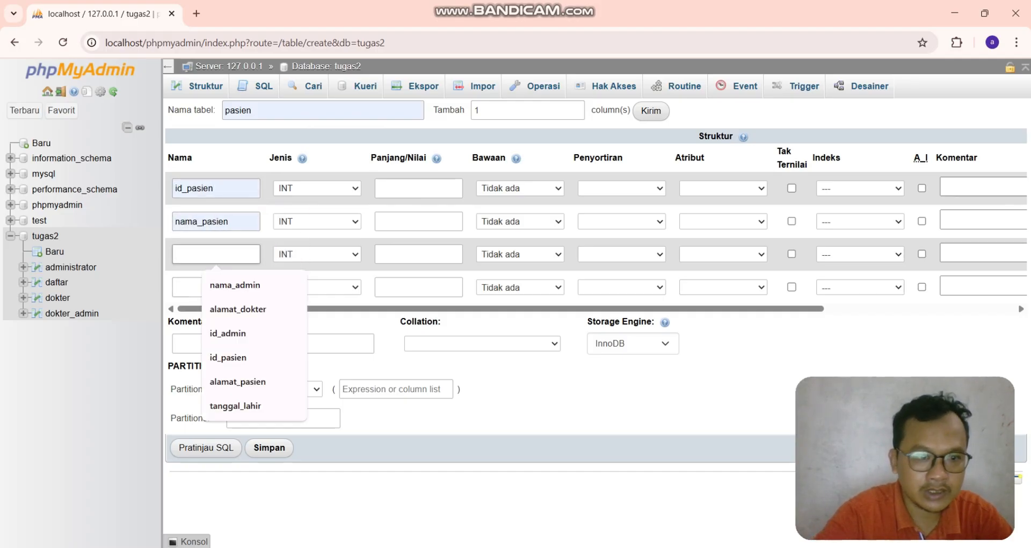
type("j")
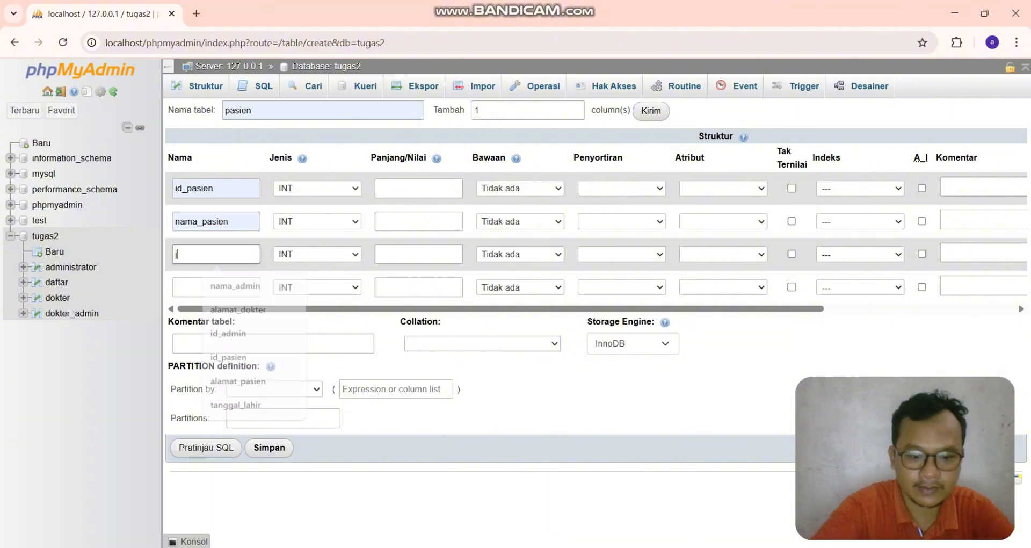
type("enis_kelamin")
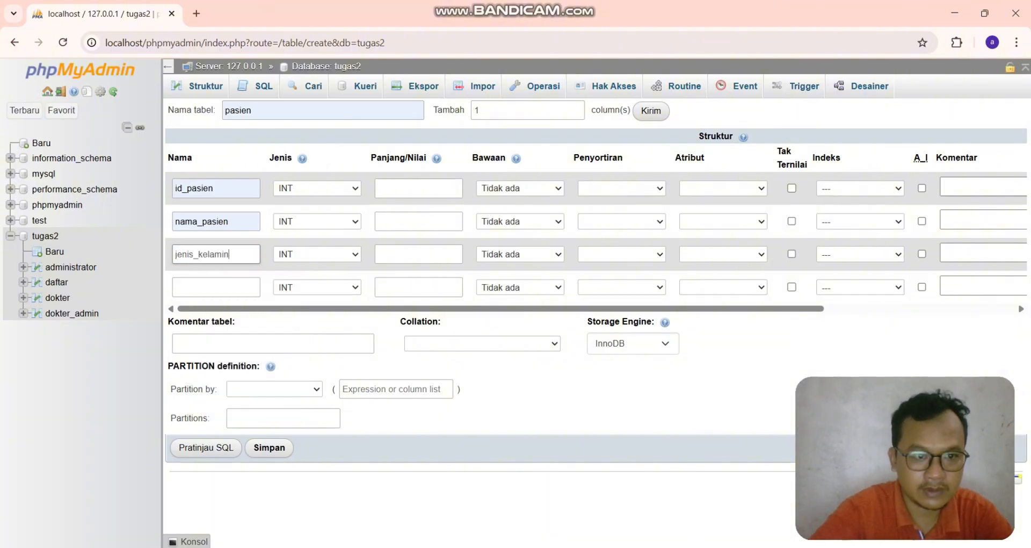
key("Tab")
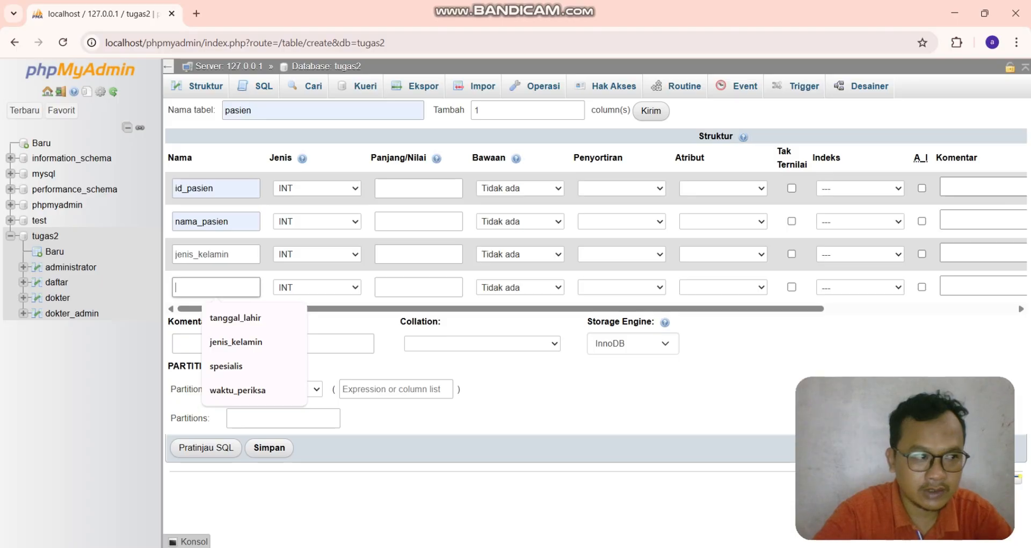
type("alam")
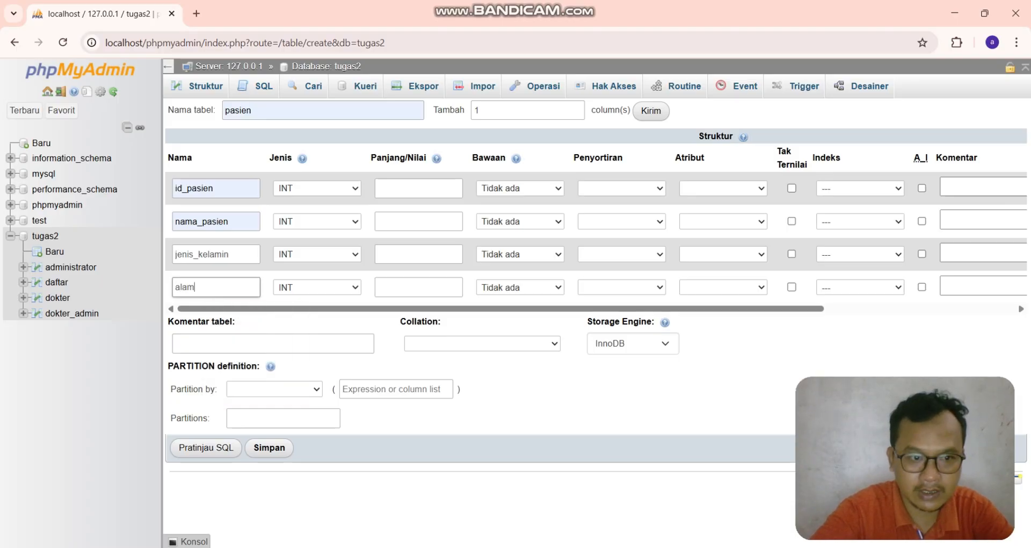
type("at_pasien")
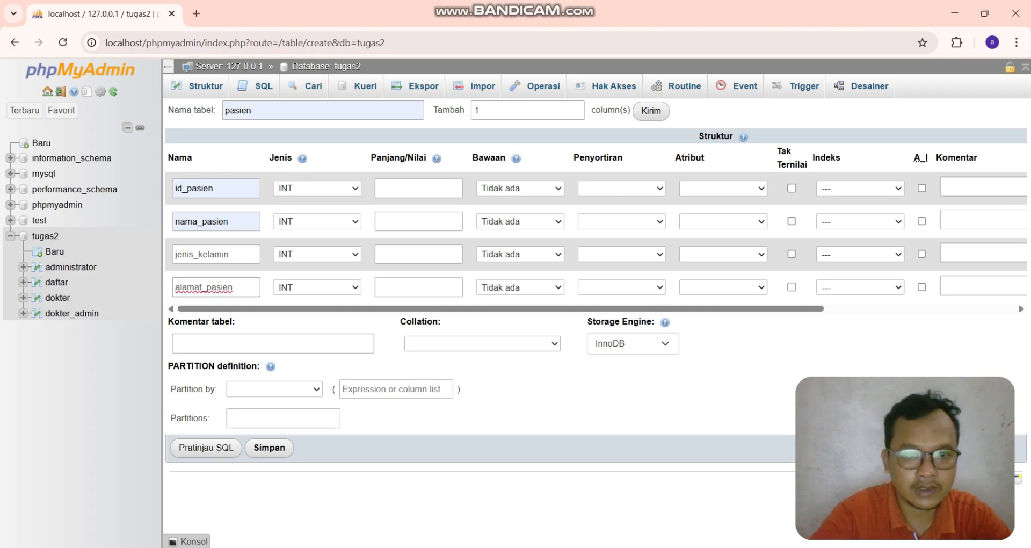
key("Tab")
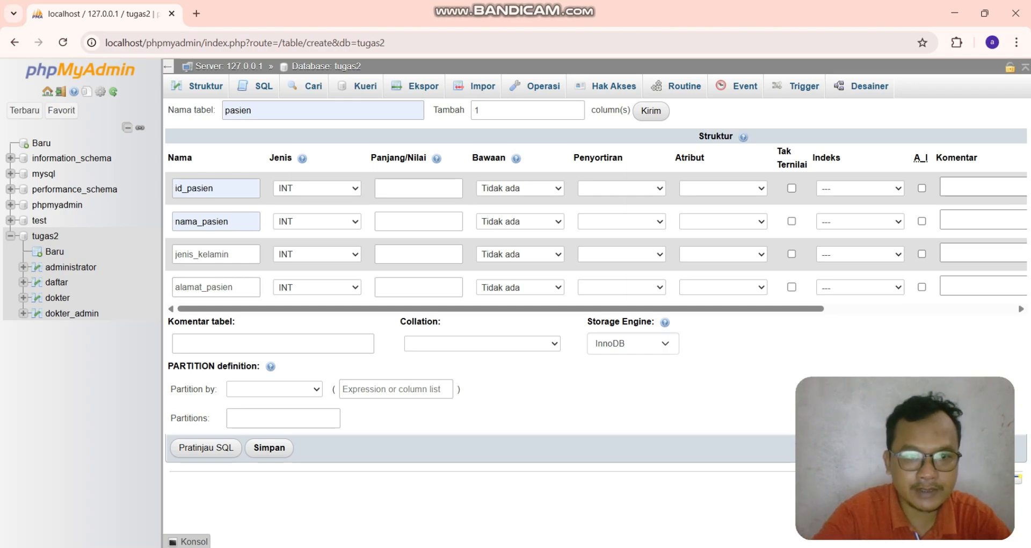
- Set id_pasien's length to 3 and make nama_pasien a VARCHAR of length 30
left_click(418, 188)
left_click(424, 220)
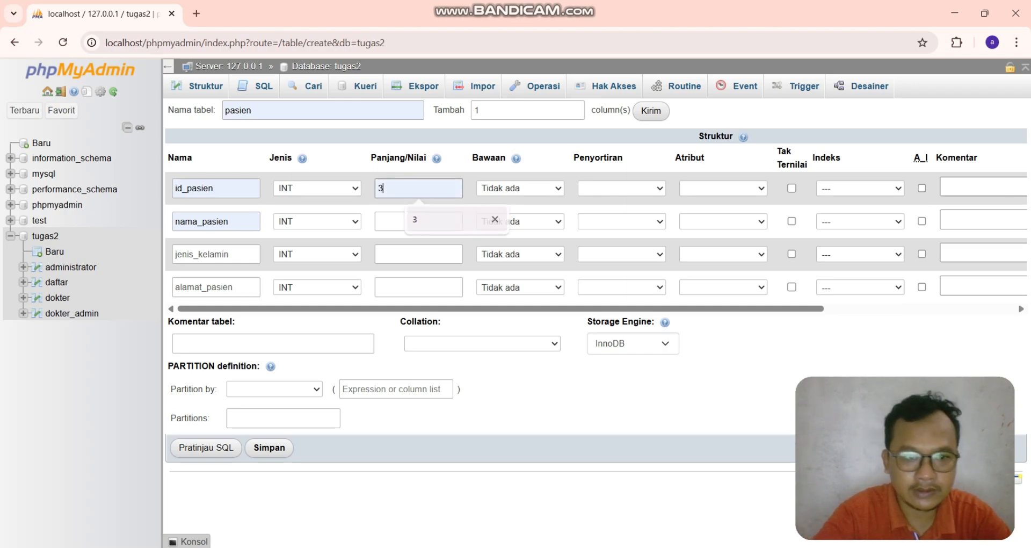
left_click(317, 221)
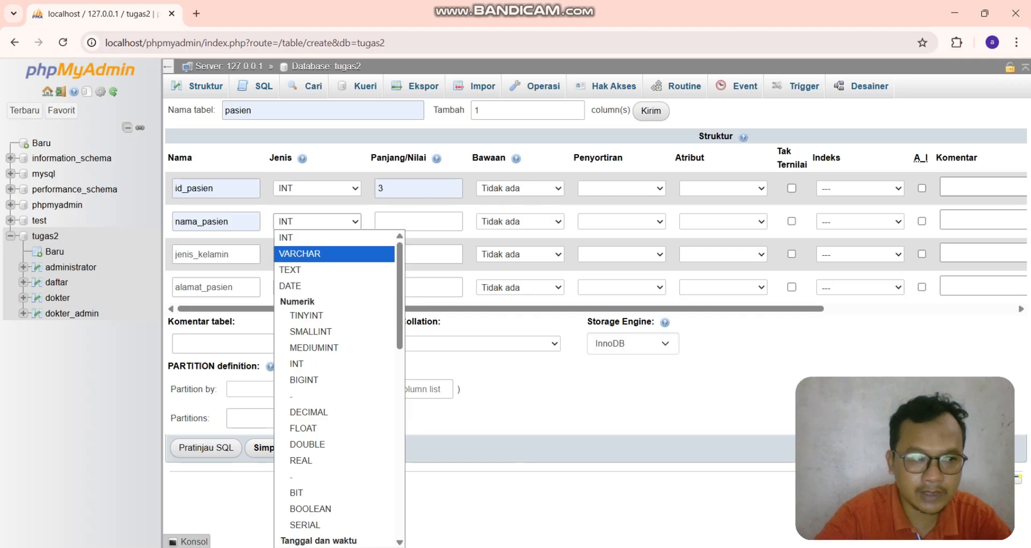
left_click(322, 253)
left_click(418, 221)
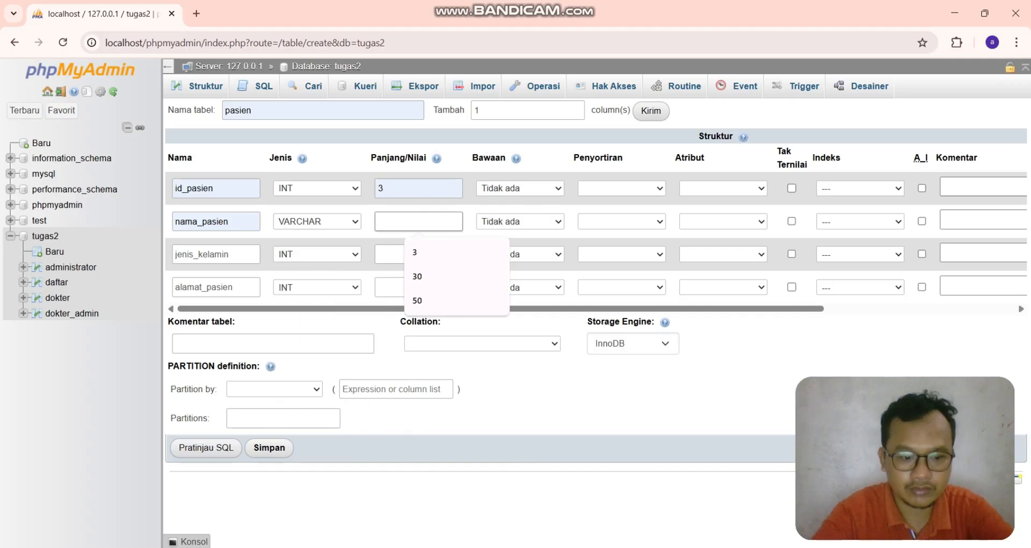
left_click(417, 276)
- Make jenis_kelamin an ENUM column with the values L and P
left_click(317, 254)
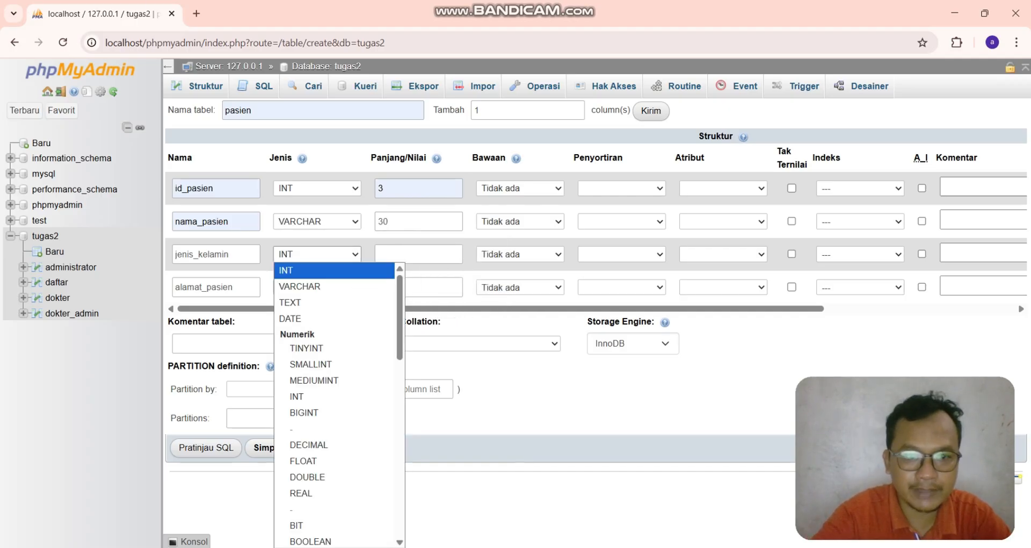
scroll(334, 402, "down", 10)
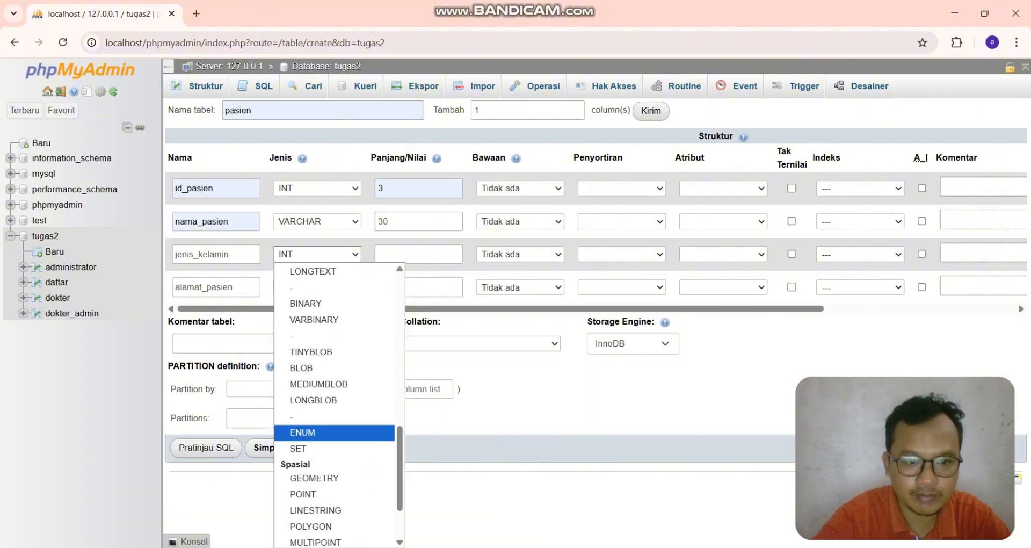
left_click(334, 432)
left_click(416, 271)
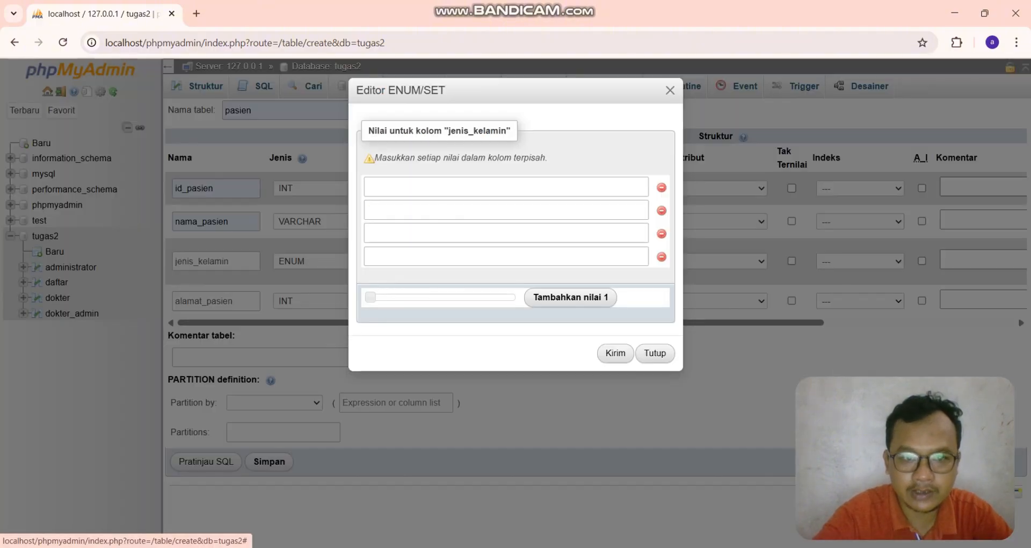
left_click(662, 257)
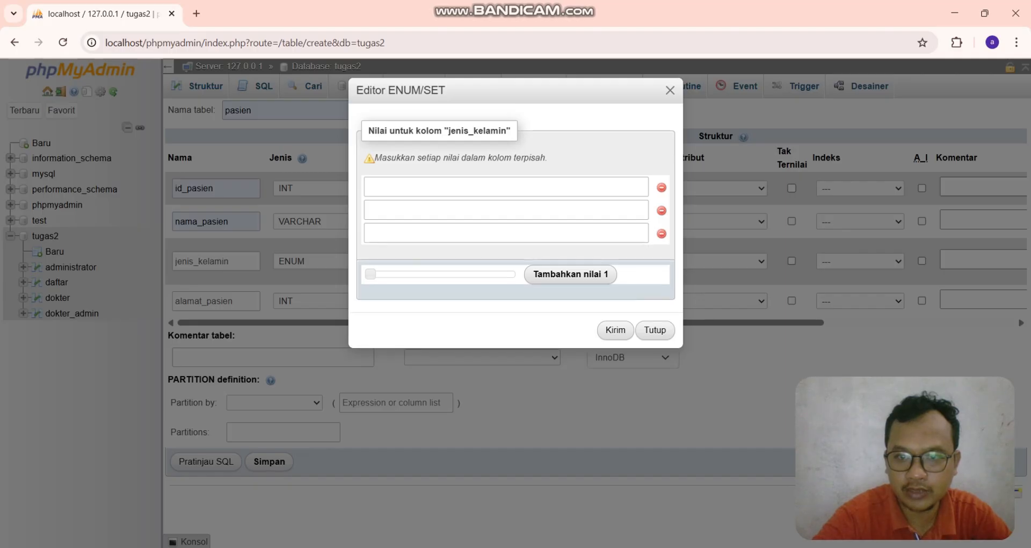
left_click(662, 233)
left_click(371, 186)
type("L")
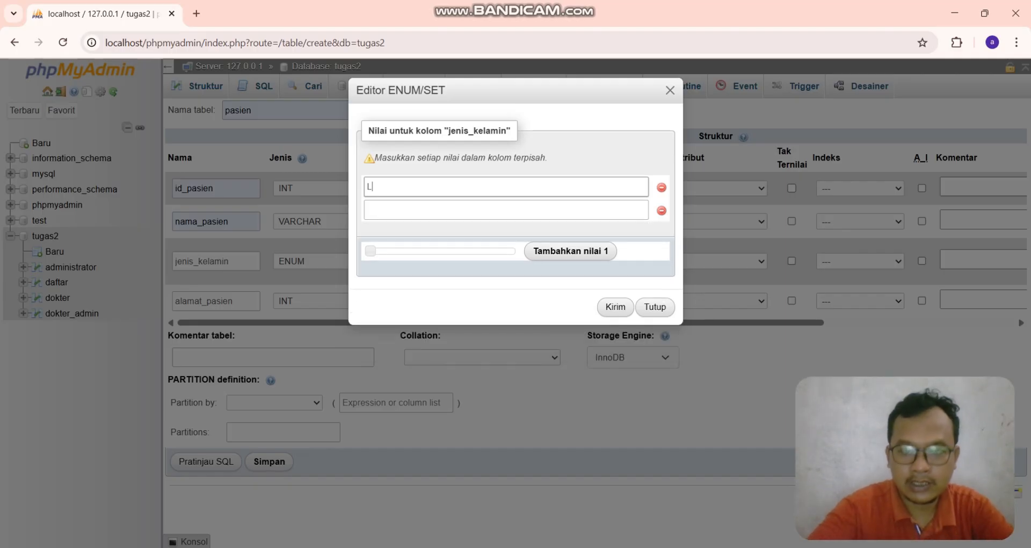
key("Tab")
type("P")
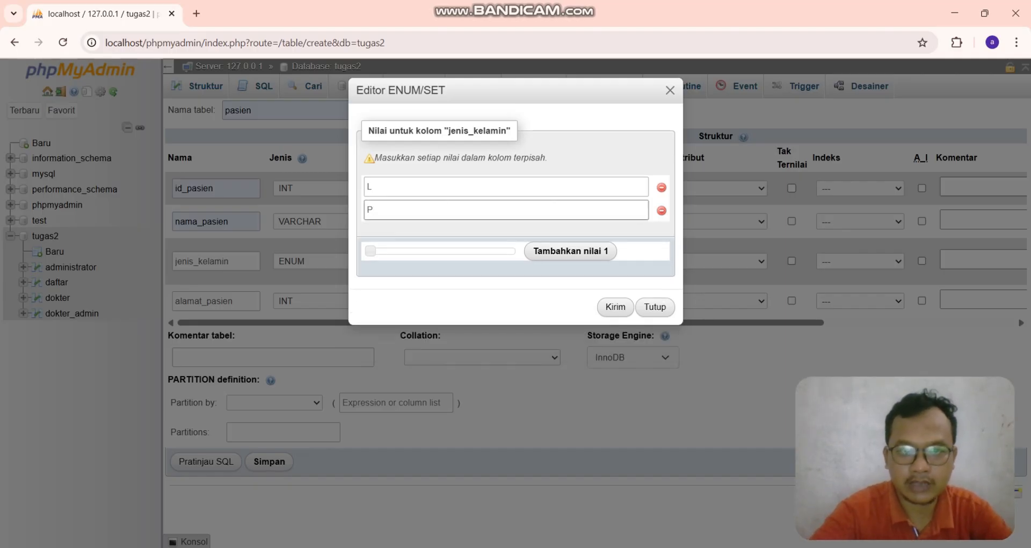
left_click(616, 307)
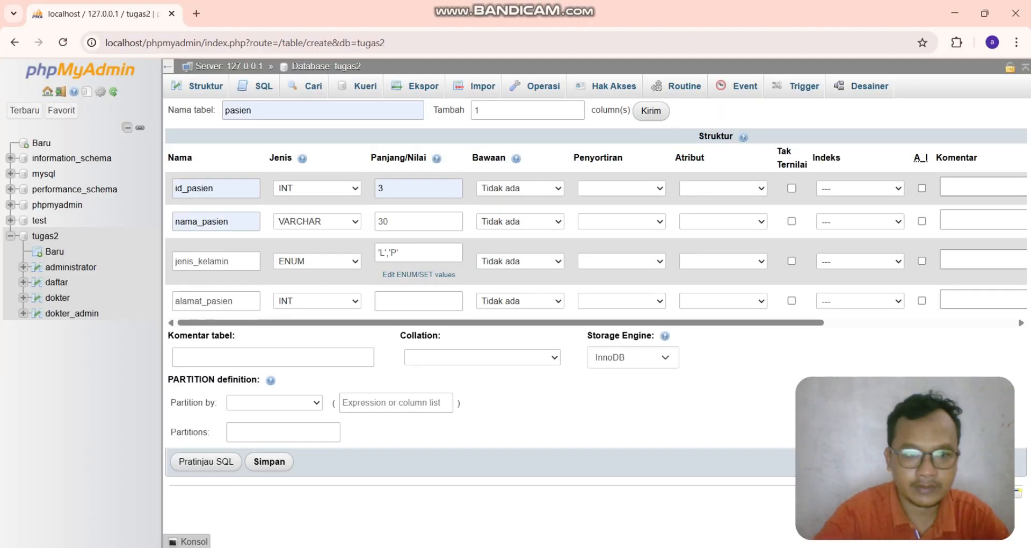
- Make alamat_pasien a VARCHAR column of length 50
left_click(317, 301)
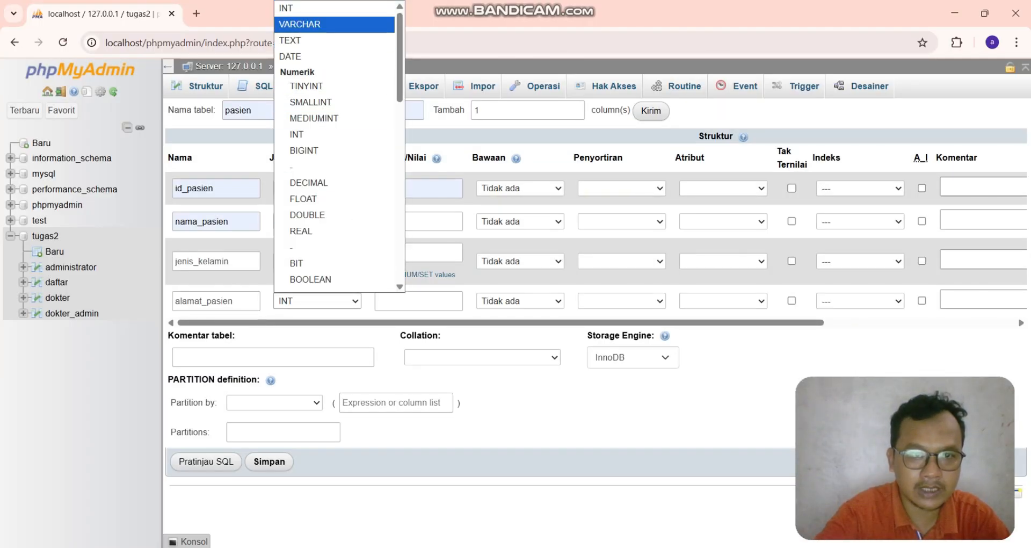
left_click(301, 25)
left_click(418, 301)
type("50")
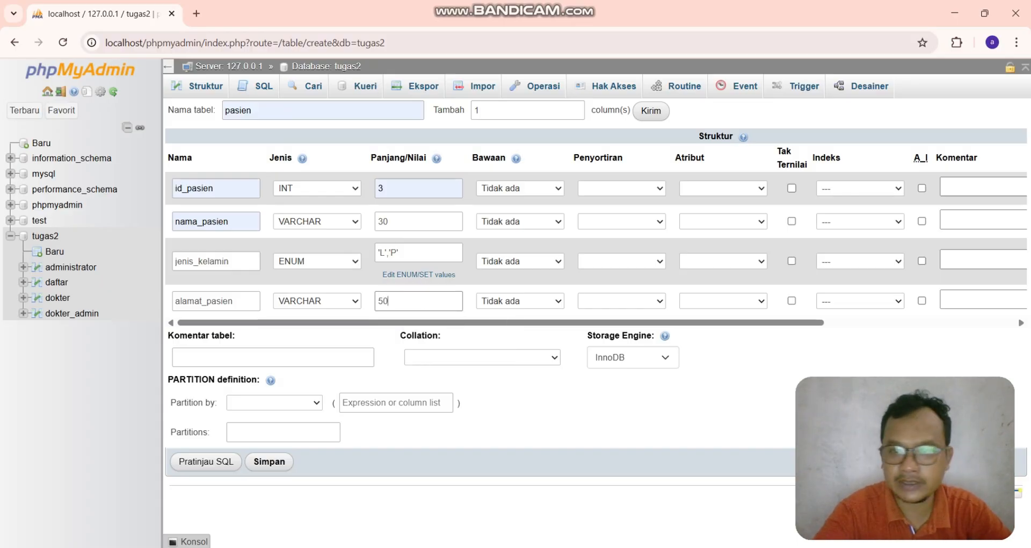
- Make id_pasien the auto-increment primary key and save the pasien table
left_click(921, 188)
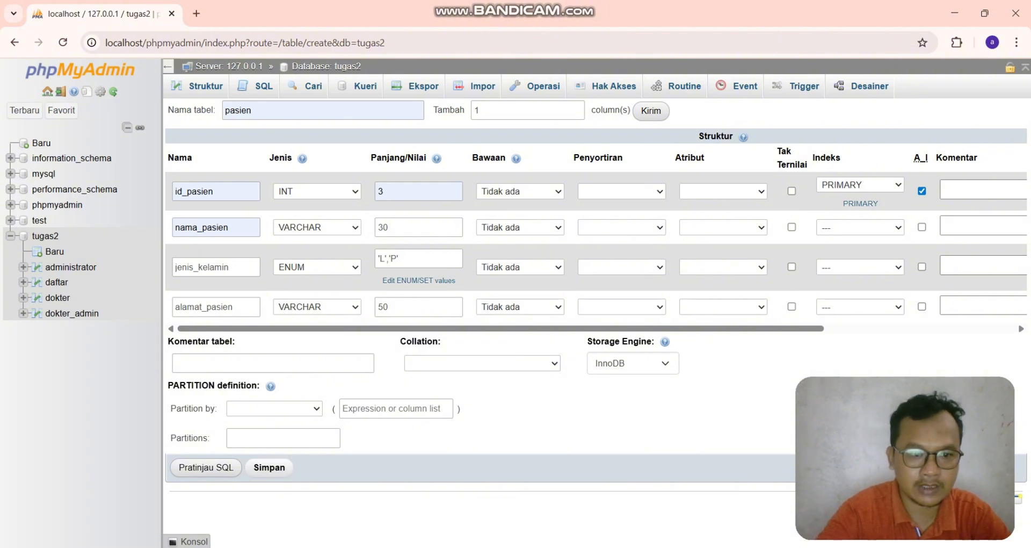
left_click(269, 468)
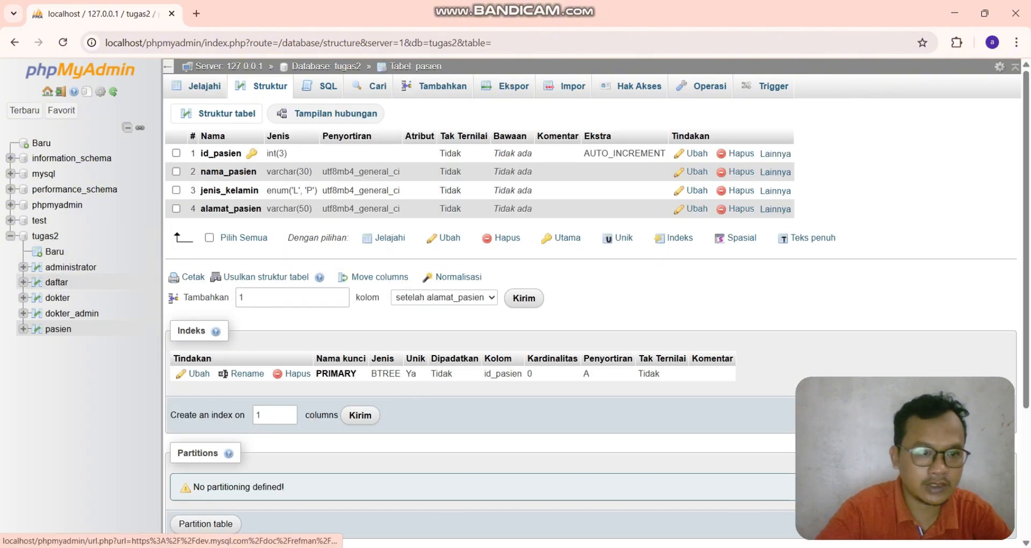
- Start another new table and name it pasien_dokter
left_click(54, 252)
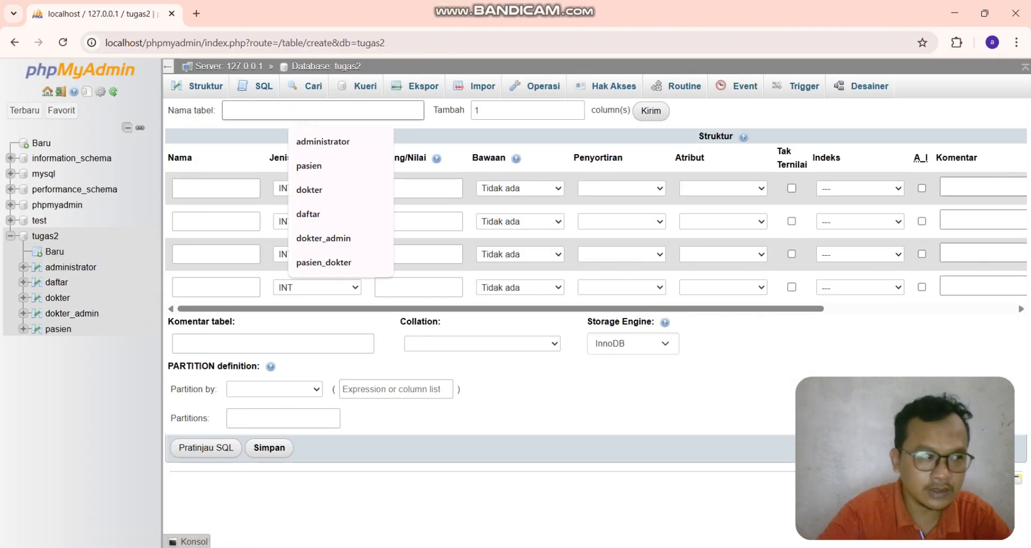
type("pasien_dokter")
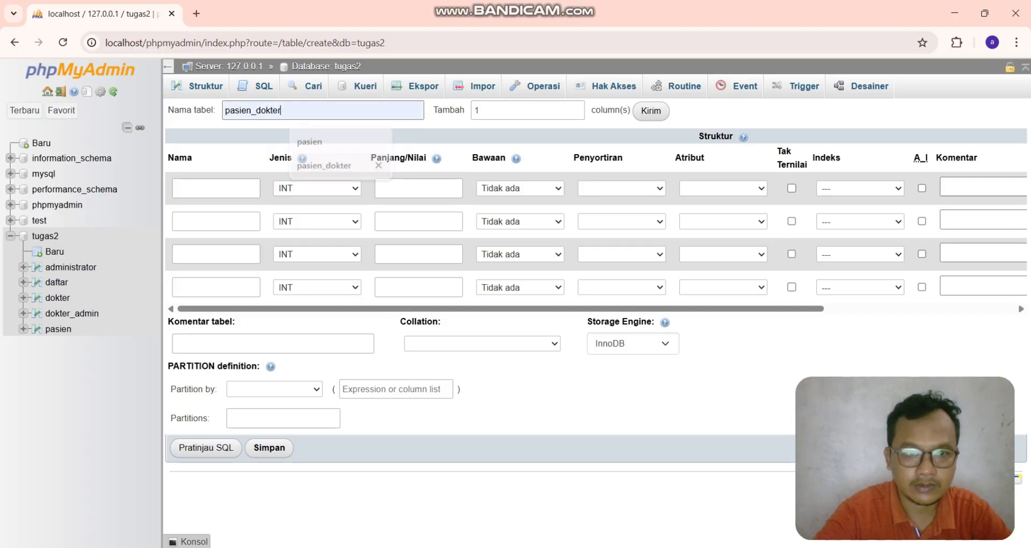
left_click(323, 166)
- Name the first four pasien_dokter columns id, id_dokter, id_pasien and waktu_periksa
left_click(231, 188)
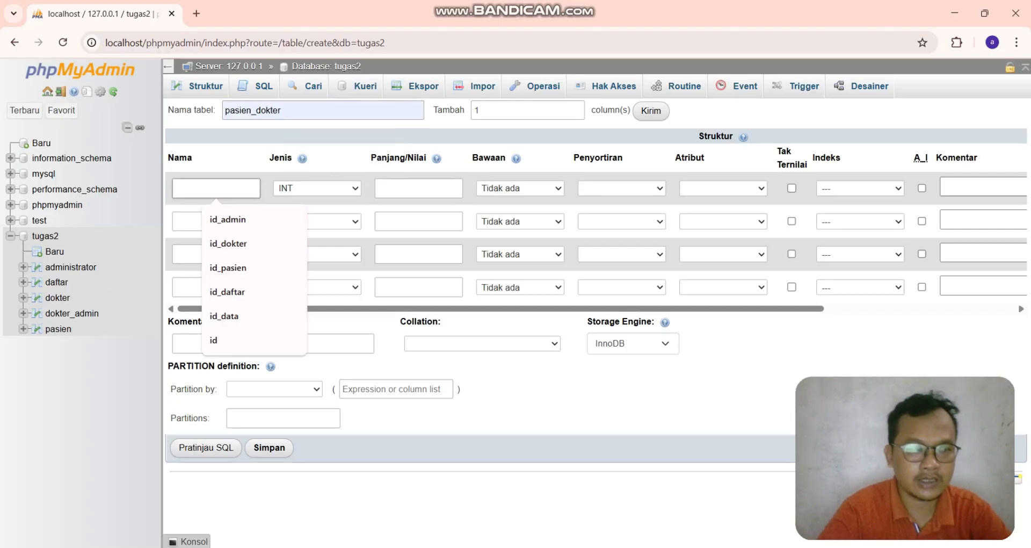
type("id")
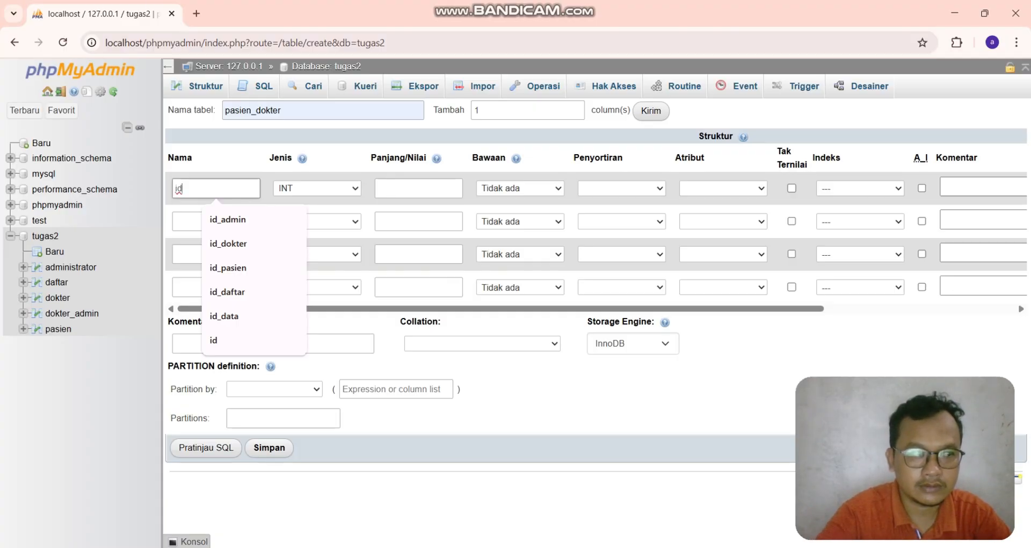
left_click(182, 221)
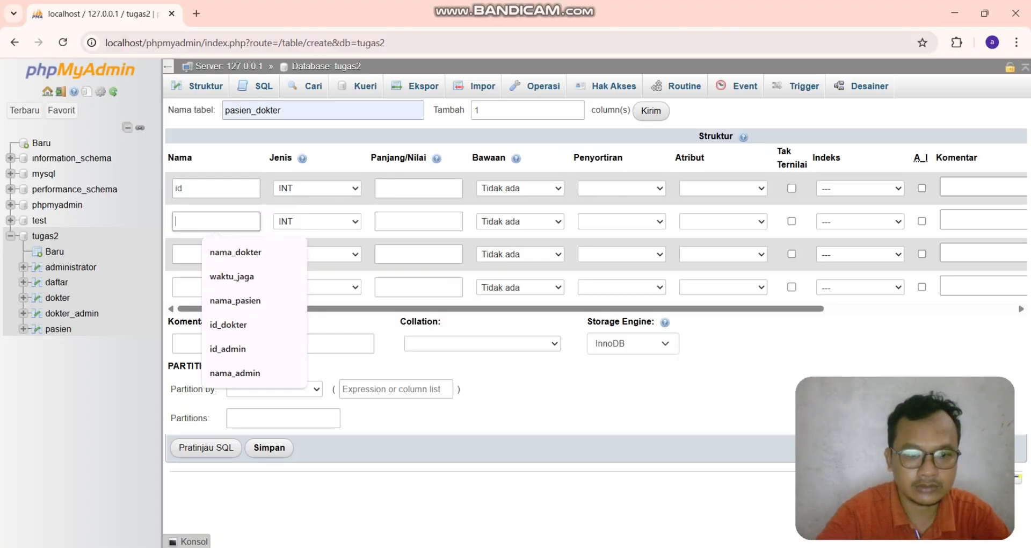
type("id")
key("Down")
key("Return")
key("Tab")
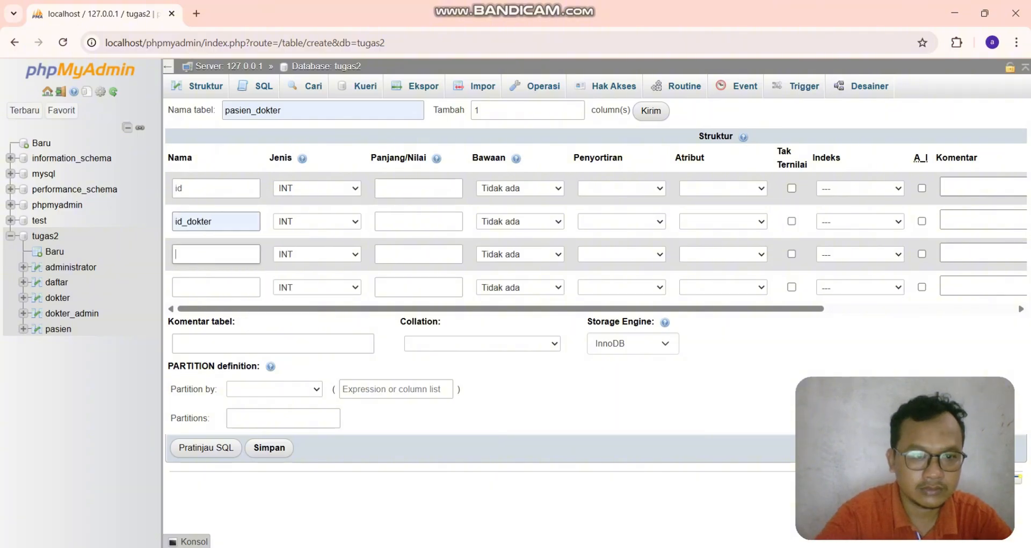
key("Down")
type("id")
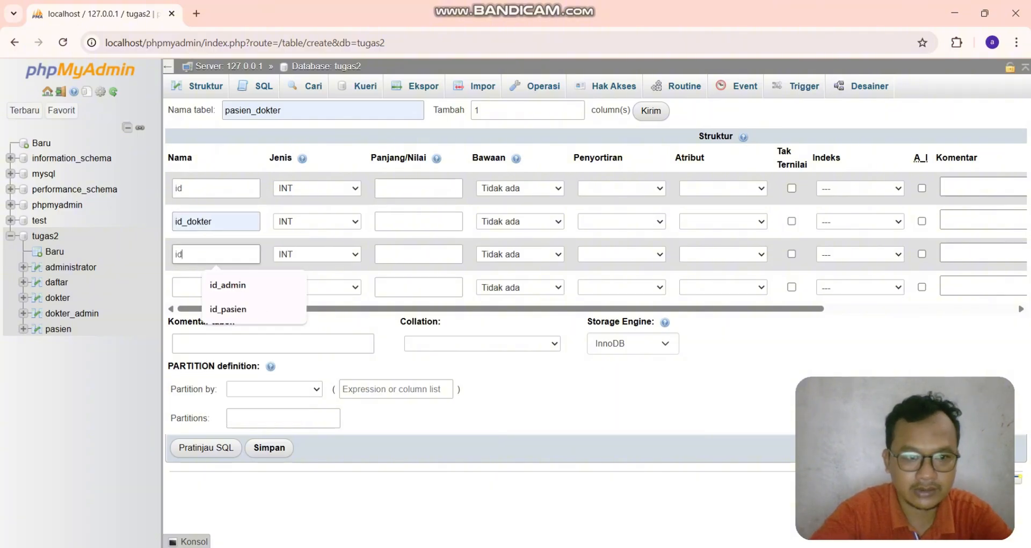
key("Down")
key("Down")
key("Return")
key("Tab")
key("Down")
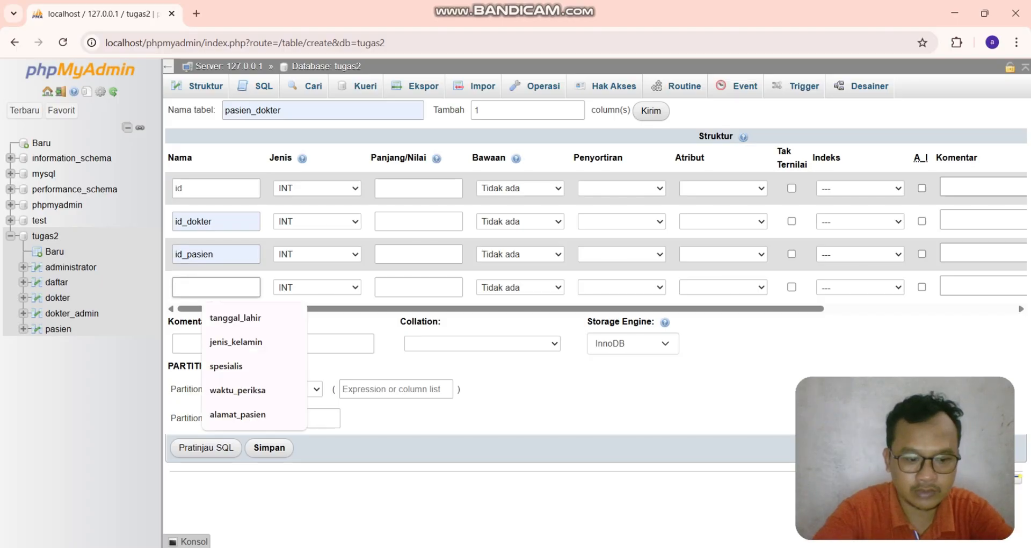
type("waktu")
key("Down")
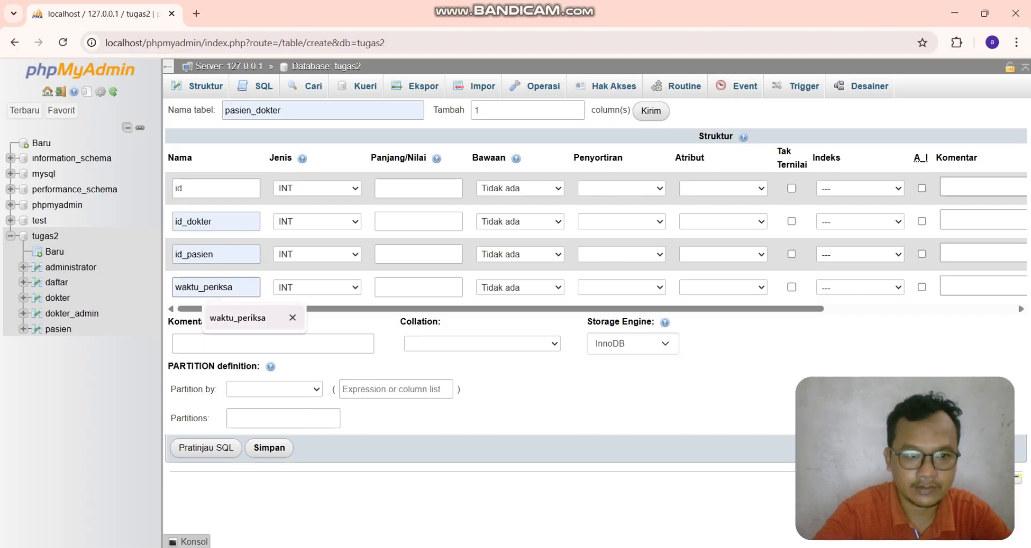
key("Return")
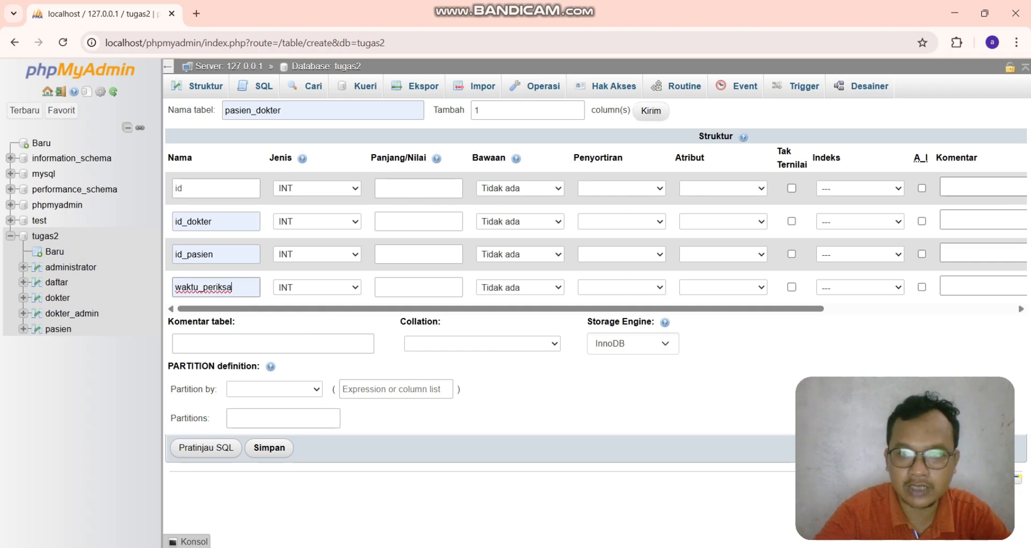
- Add one more column, checking the ER diagram, then rename the fourth column resep and name the fifth waktu_periksa
left_click(651, 111)
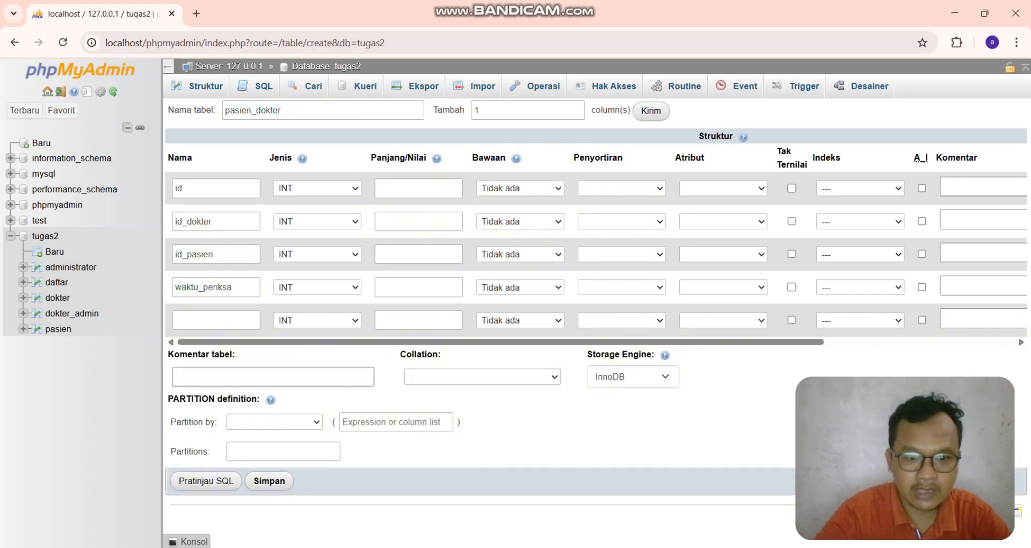
key("alt+Tab")
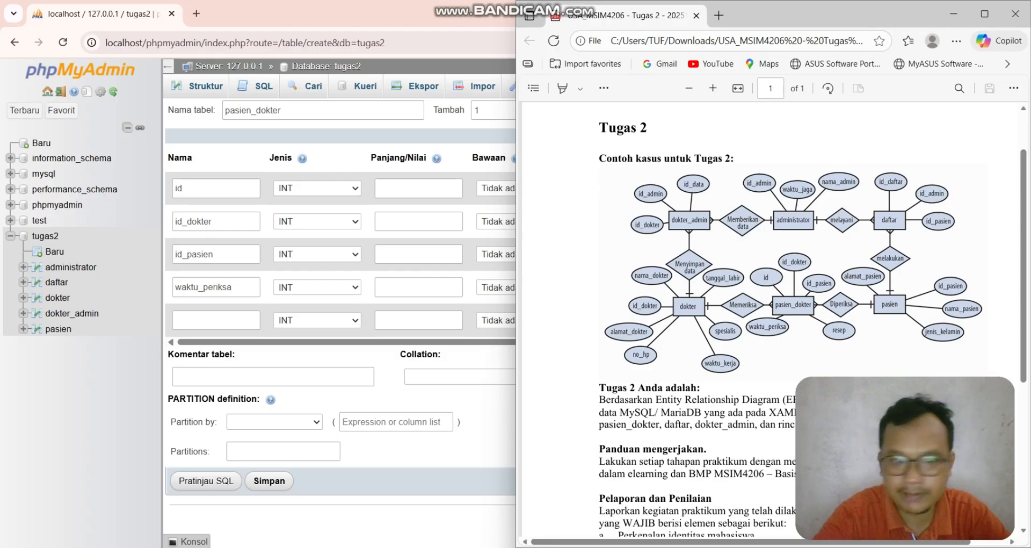
left_click(229, 320)
left_click(239, 288)
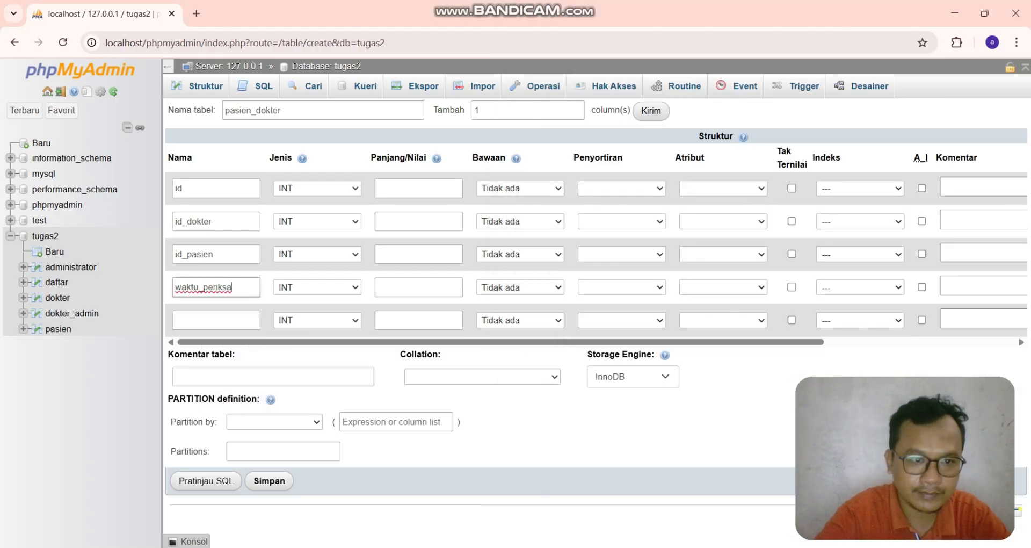
key("ctrl+a")
type("resep")
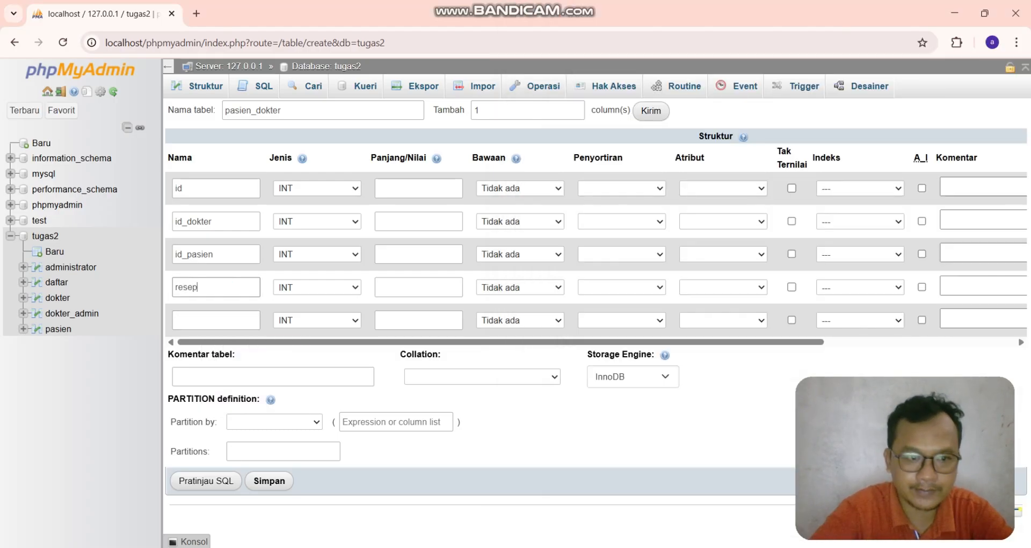
left_click(216, 320)
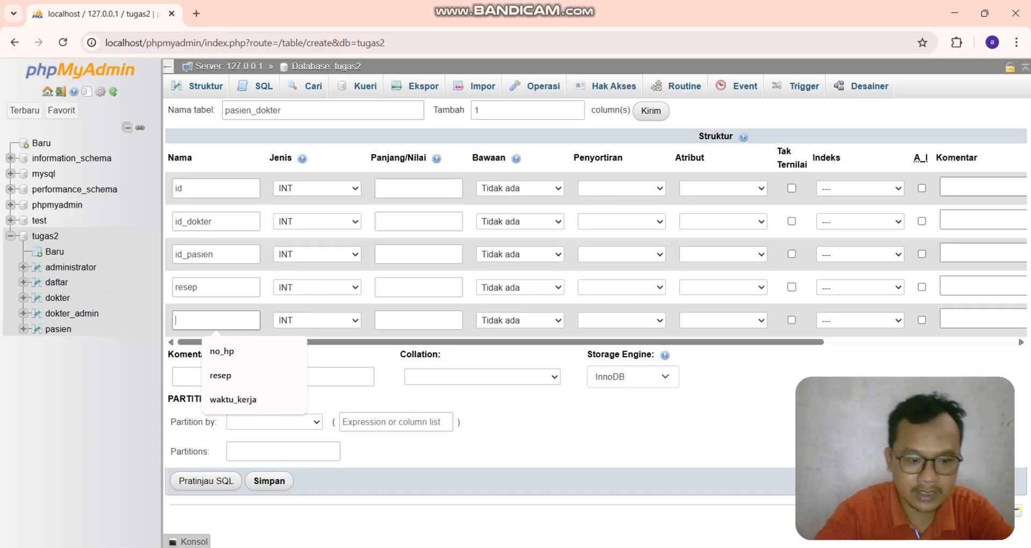
type("waktu_pe")
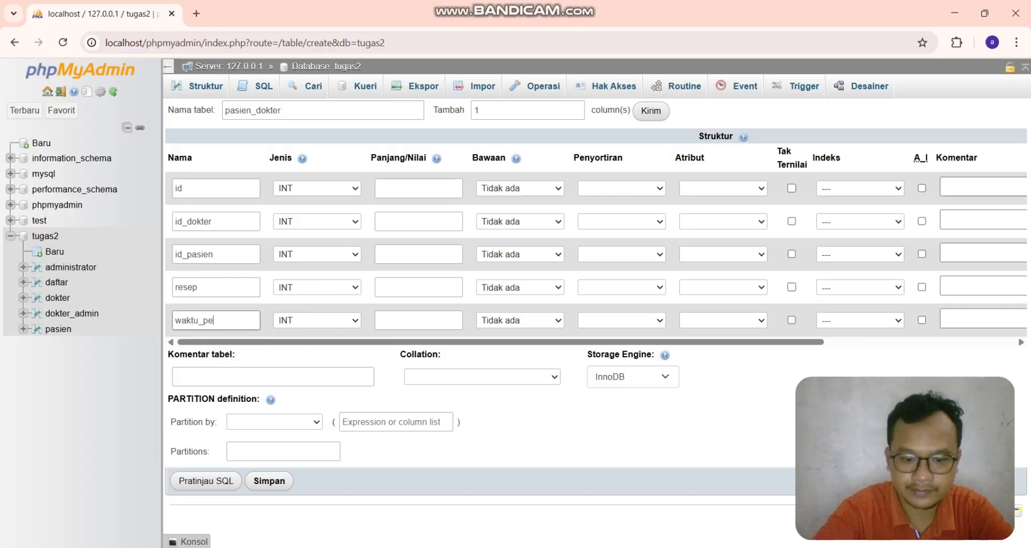
type("riksa")
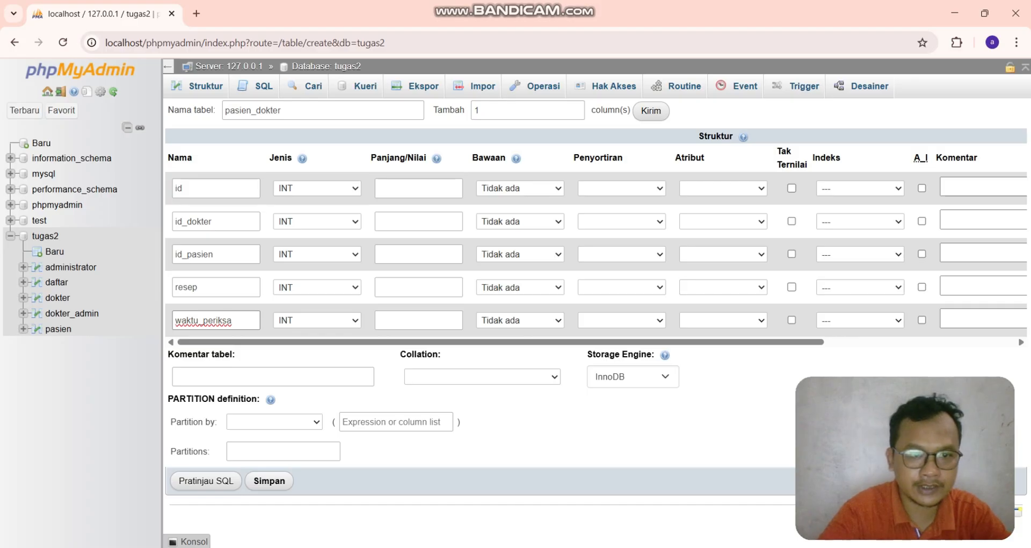
- Set the length of id, id_dokter and id_pasien to 3
left_click(419, 187)
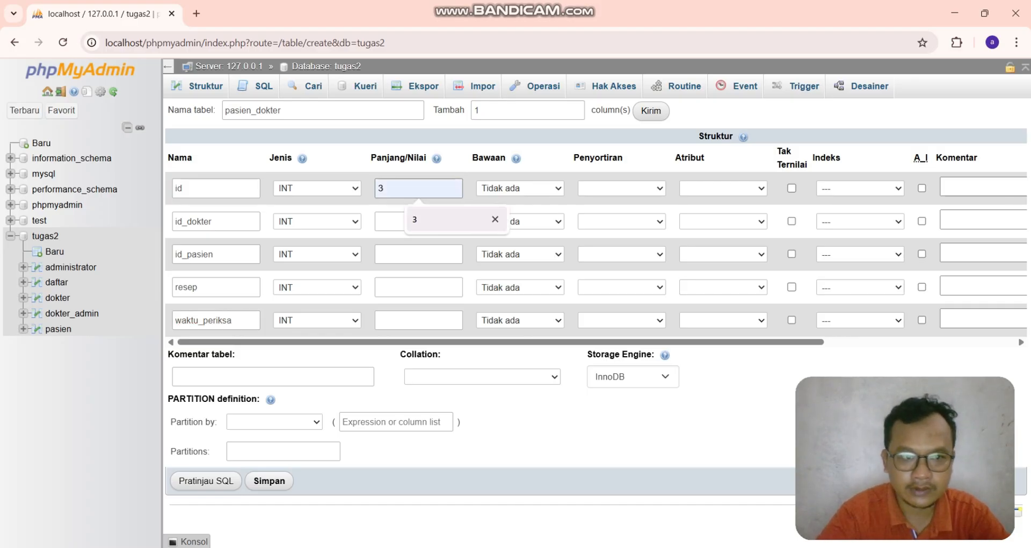
left_click(419, 221)
left_click(419, 221)
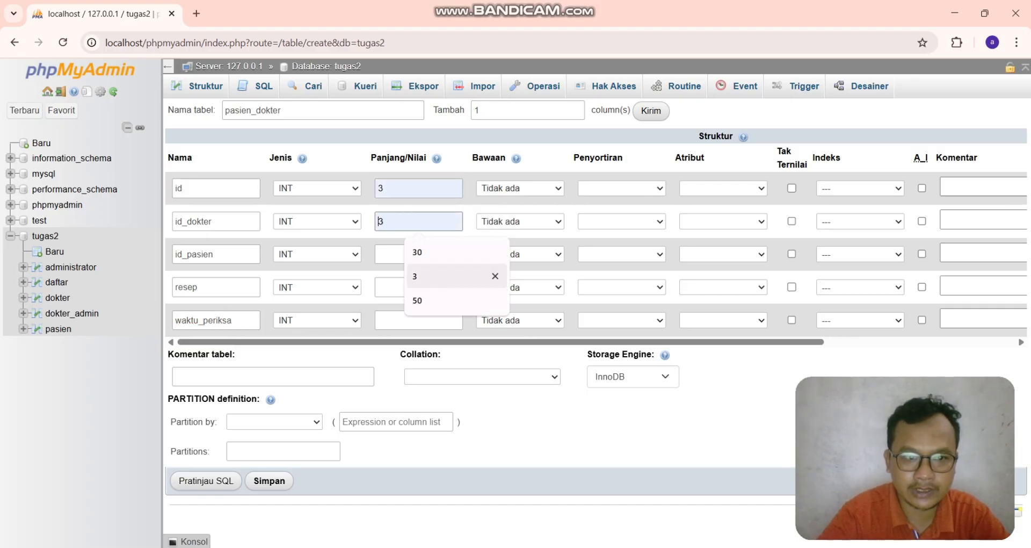
left_click(425, 275)
left_click(419, 254)
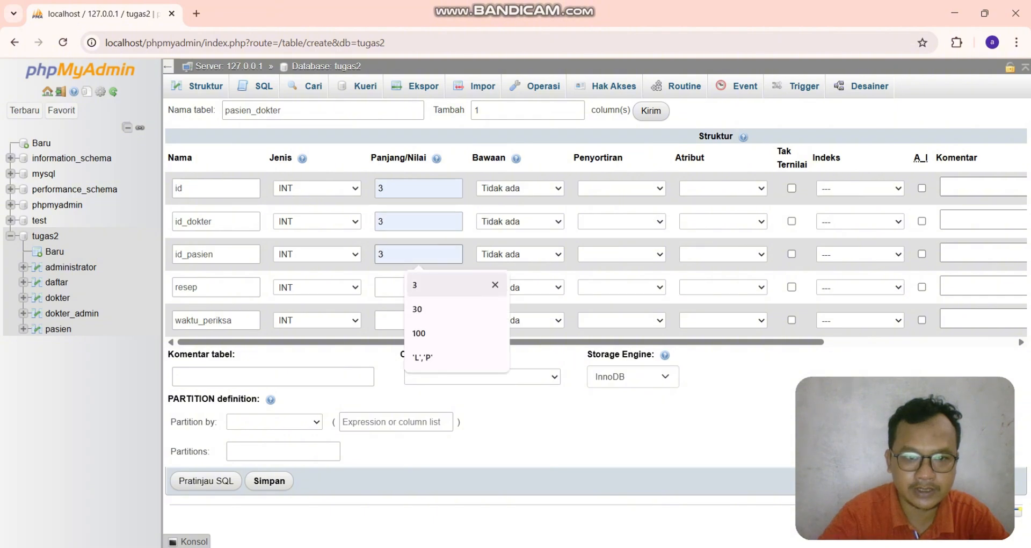
left_click(419, 280)
- Set the resep and waktu_periksa columns to VARCHAR with a length of 100
left_click(317, 288)
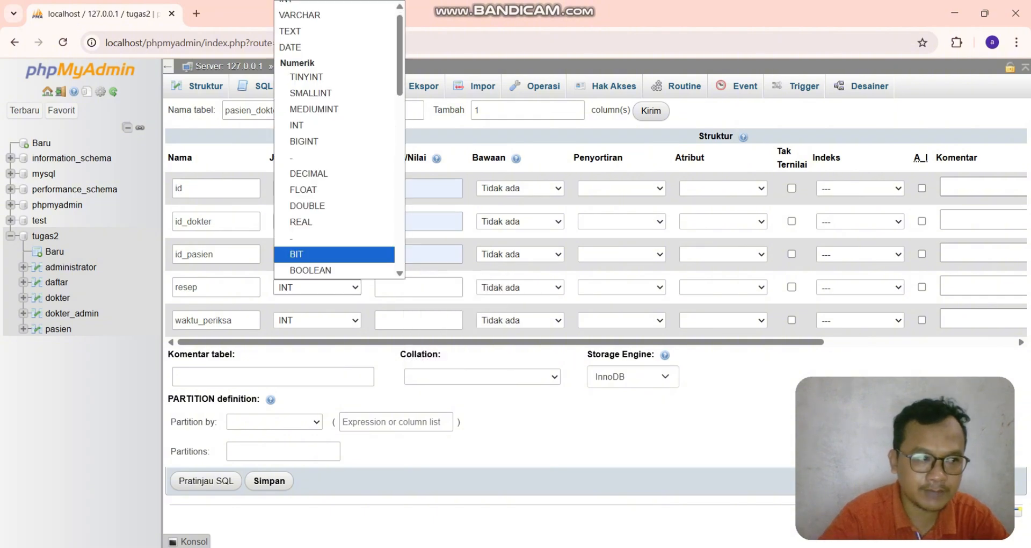
left_click(299, 15)
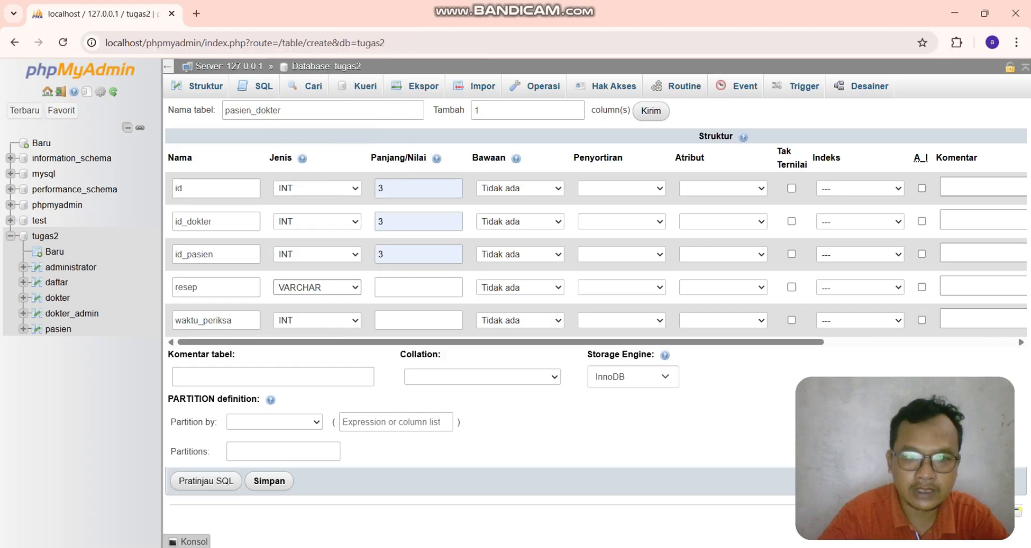
left_click(419, 287)
type("100")
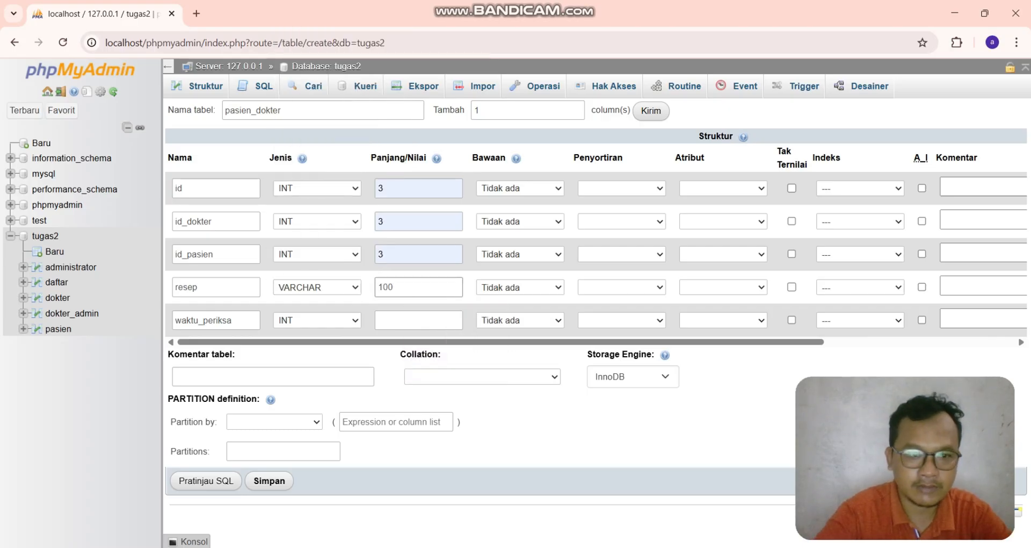
left_click(317, 320)
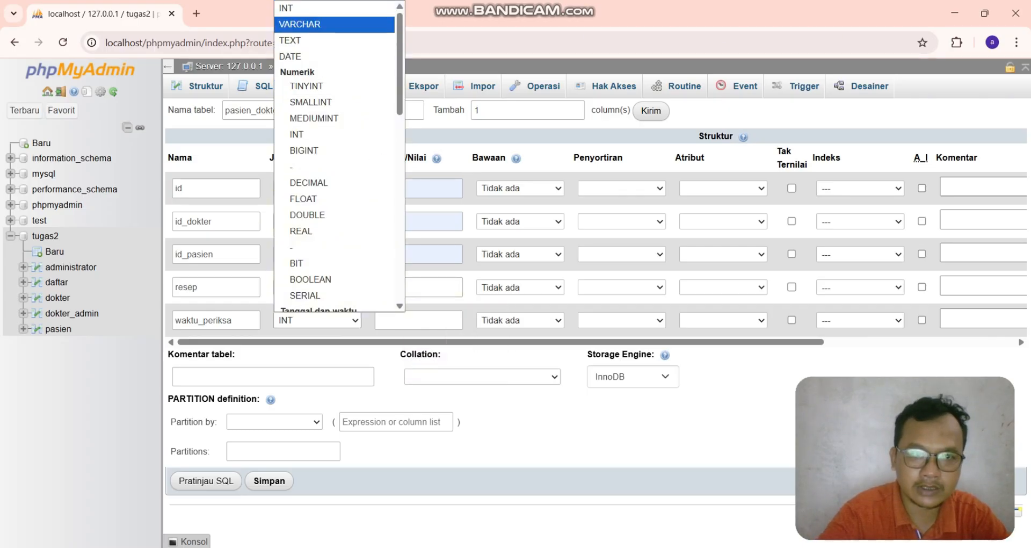
left_click(300, 24)
left_click(419, 320)
left_click(419, 375)
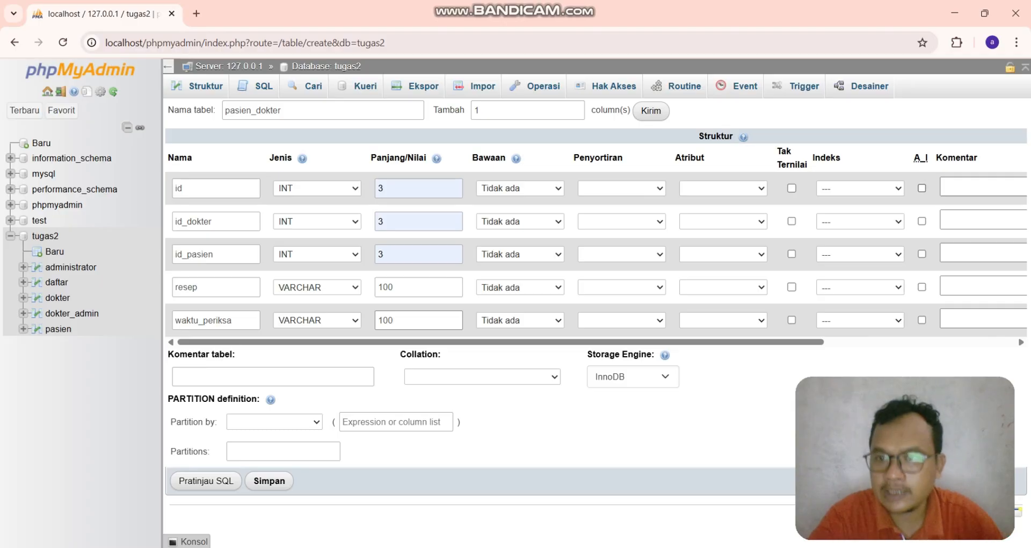
- Make id an auto-increment primary key and save the pasien_dokter table
left_click(921, 188)
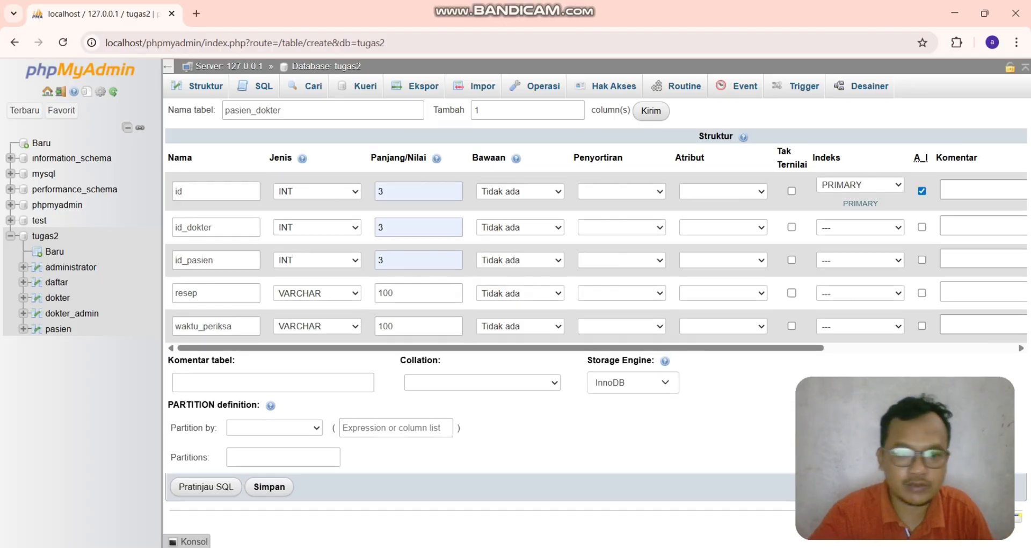
left_click(269, 487)
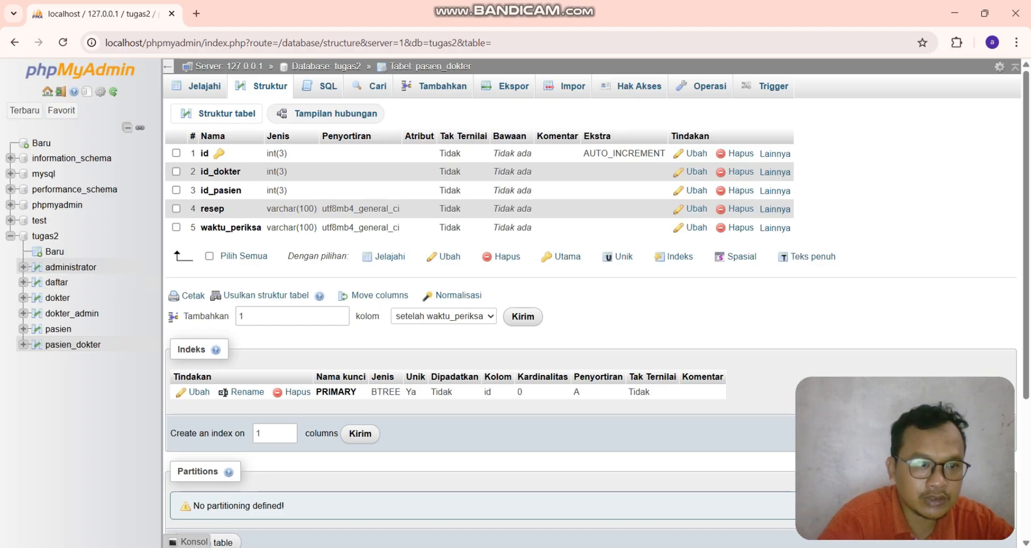
- Add an index on the id_admin column of the administrator table
left_click(71, 267)
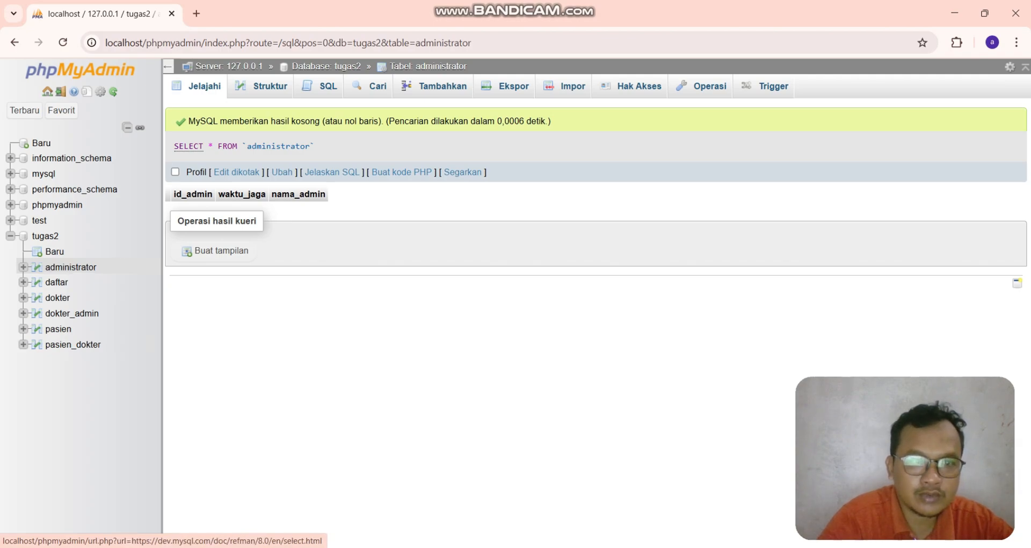
left_click(36, 267)
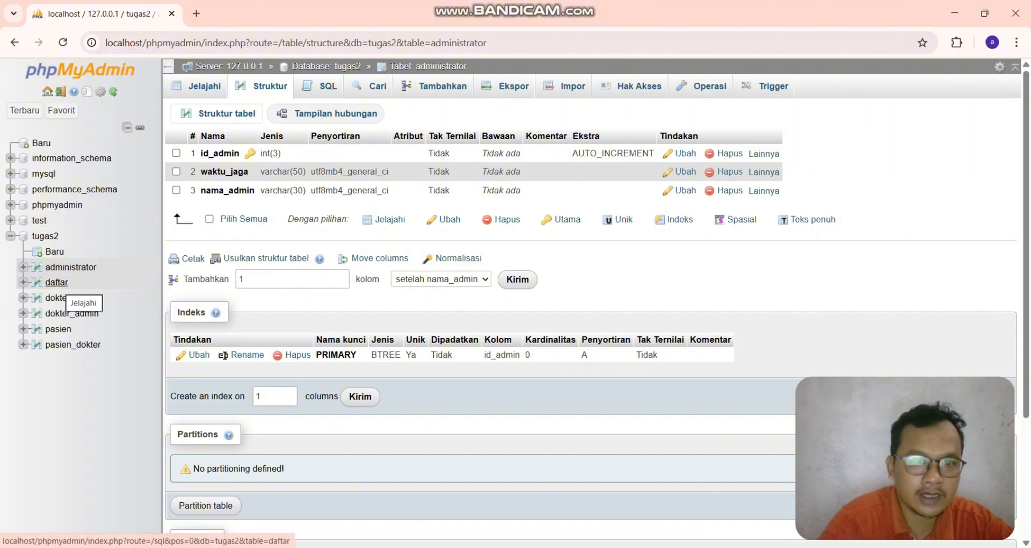
left_click(57, 281)
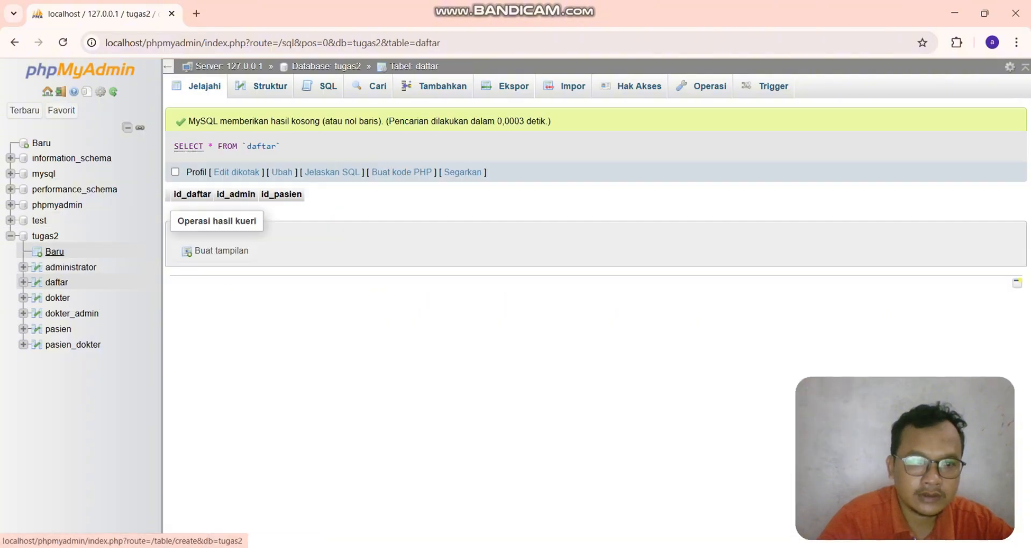
left_click(71, 267)
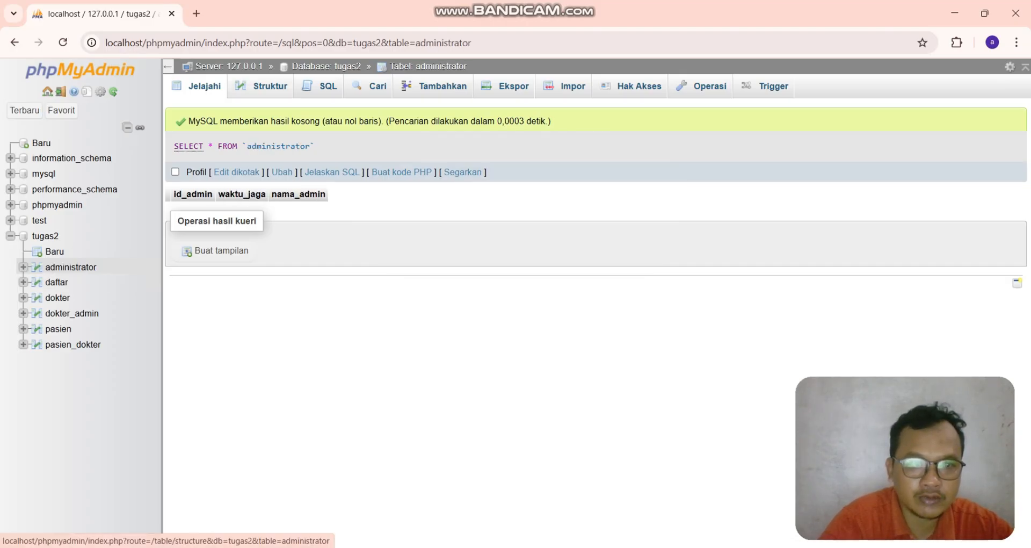
left_click(262, 86)
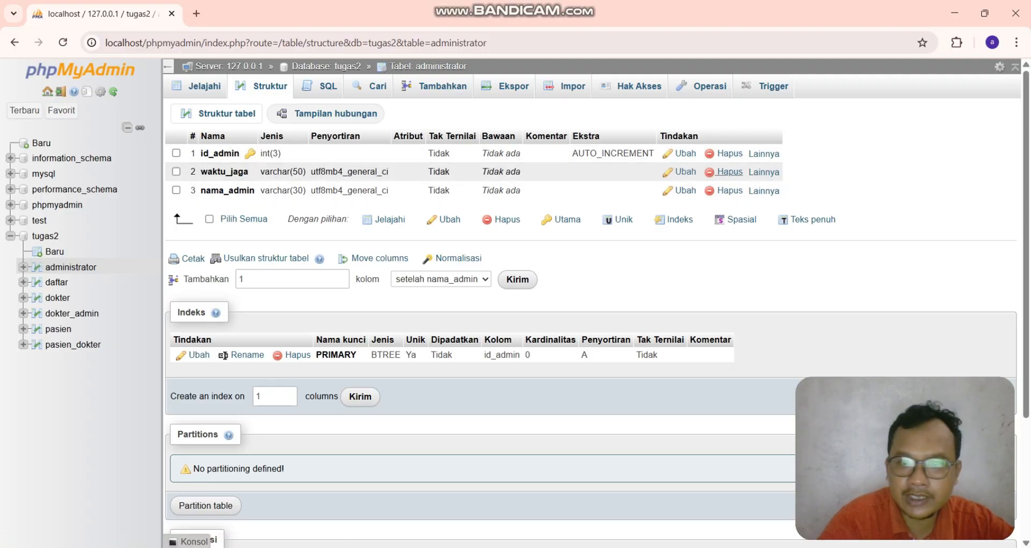
left_click(764, 153)
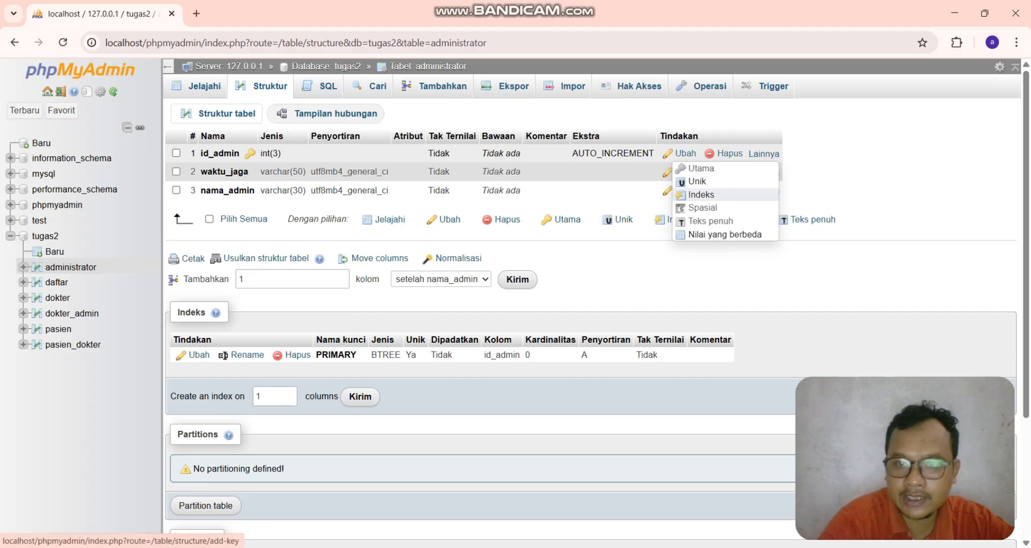
left_click(701, 195)
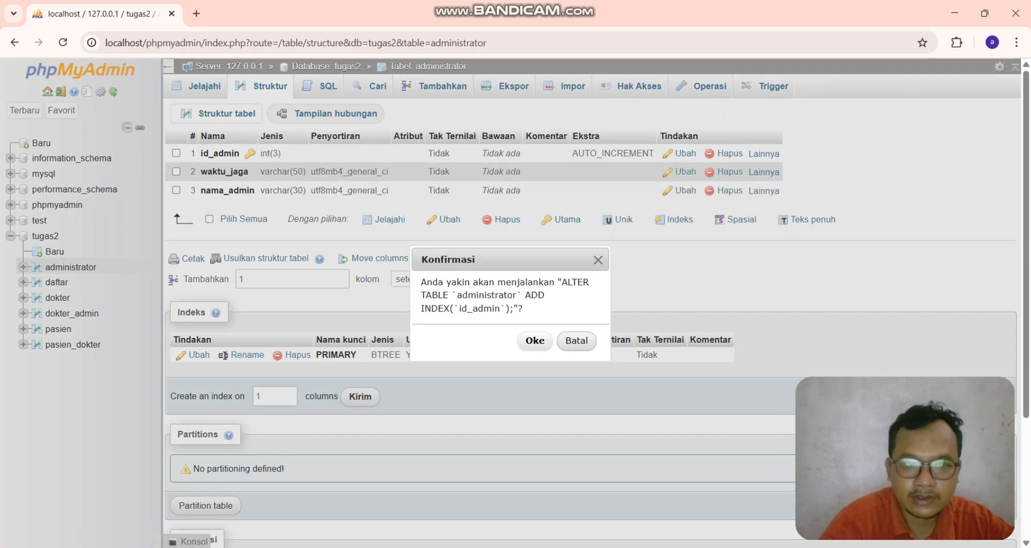
left_click(535, 340)
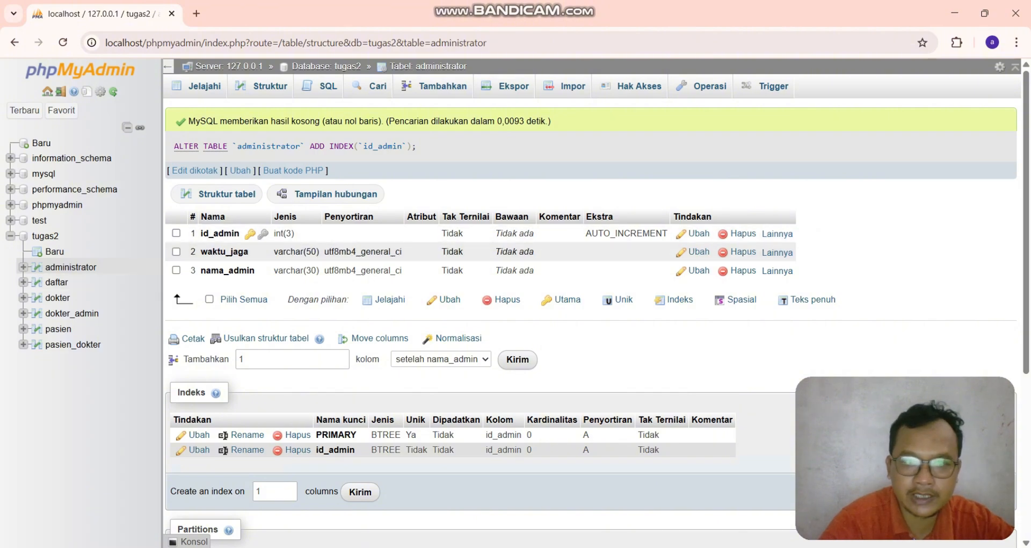
- Add indexes on the id_admin and id_pasien columns of the daftar table
left_click(57, 282)
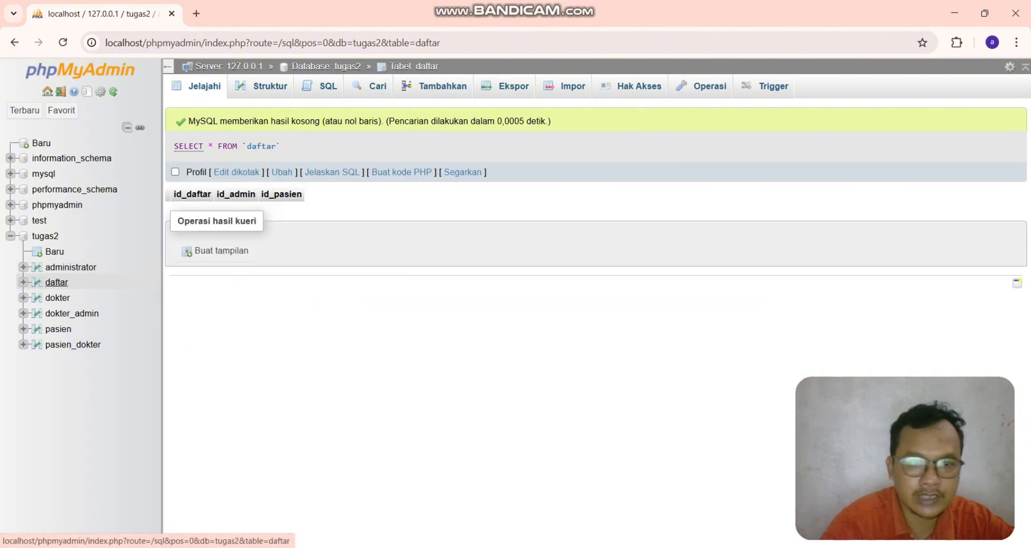
left_click(262, 86)
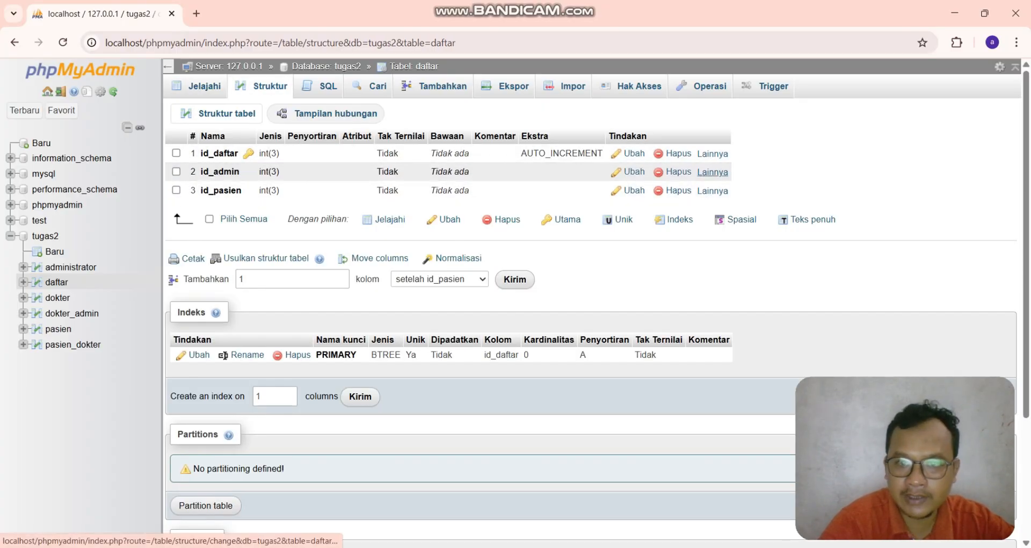
left_click(712, 172)
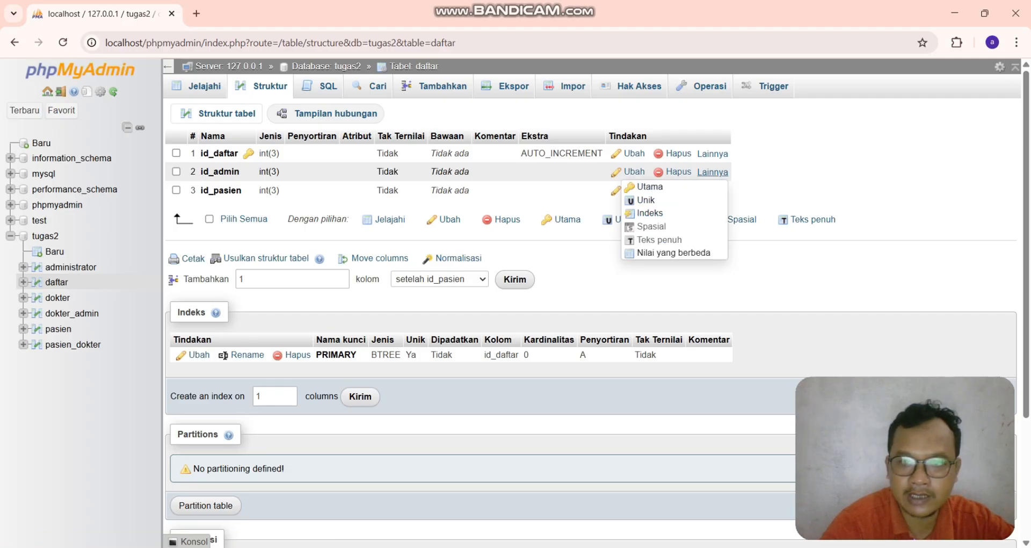
left_click(650, 213)
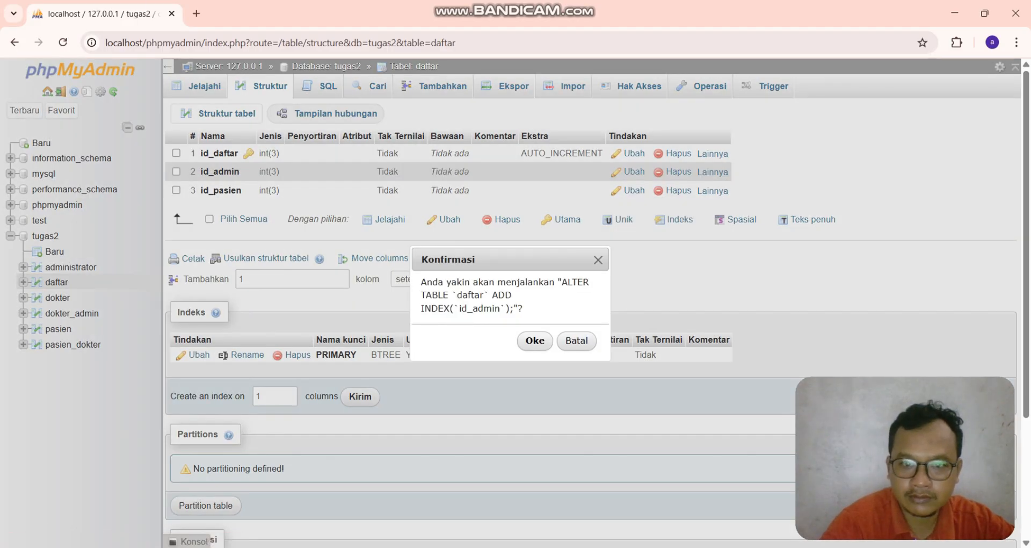
left_click(535, 341)
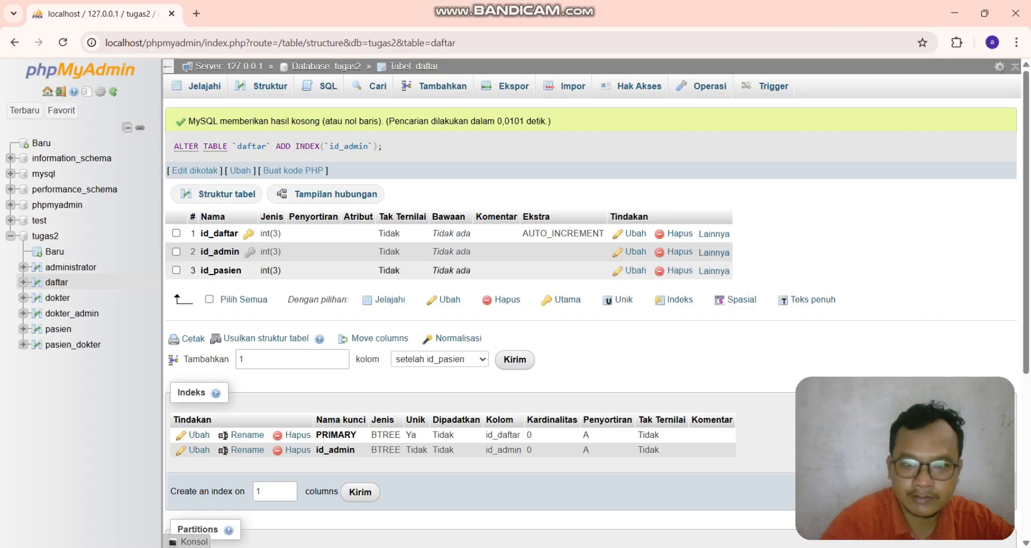
left_click(713, 271)
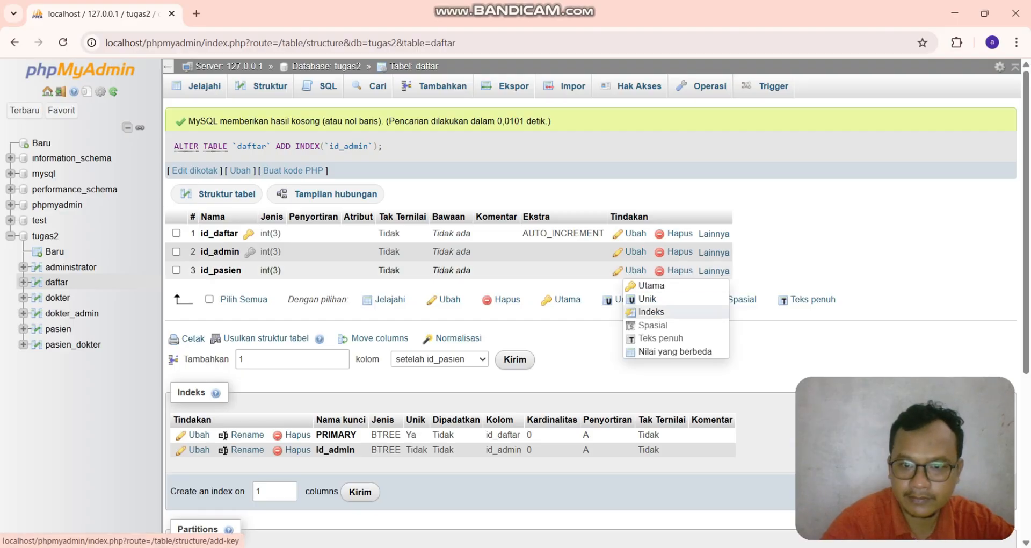
left_click(652, 313)
left_click(535, 341)
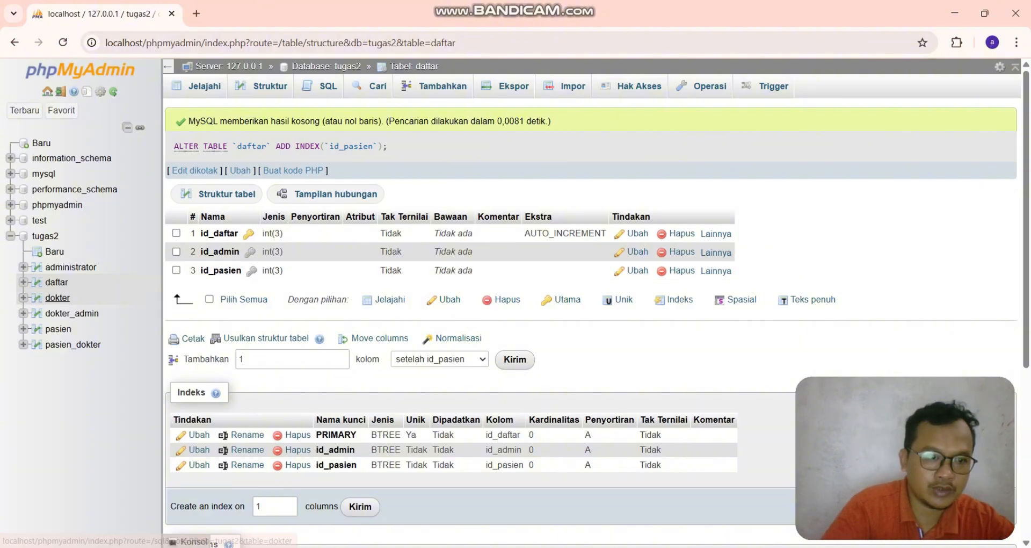
- Add an index on the id_dokter column of the dokter table
left_click(58, 298)
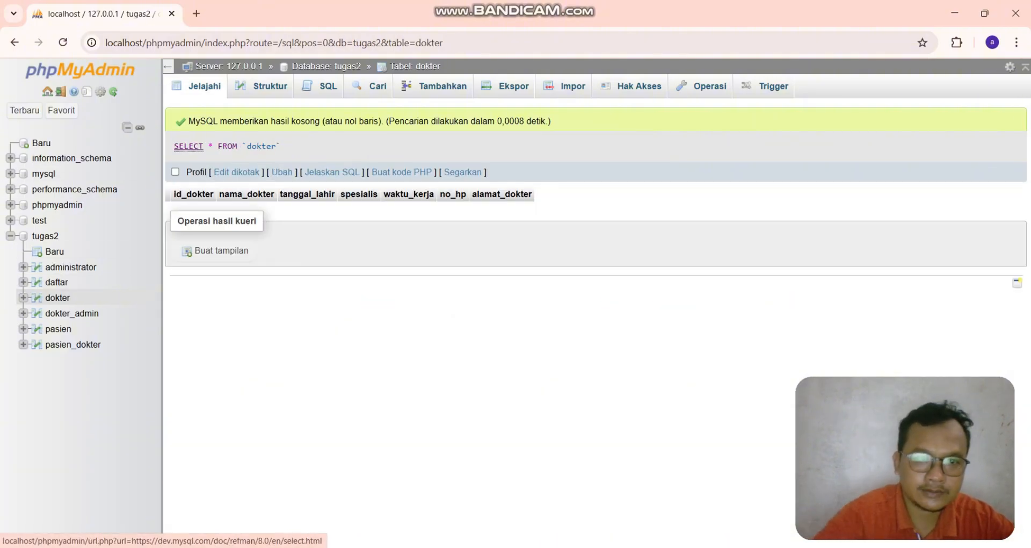
left_click(263, 86)
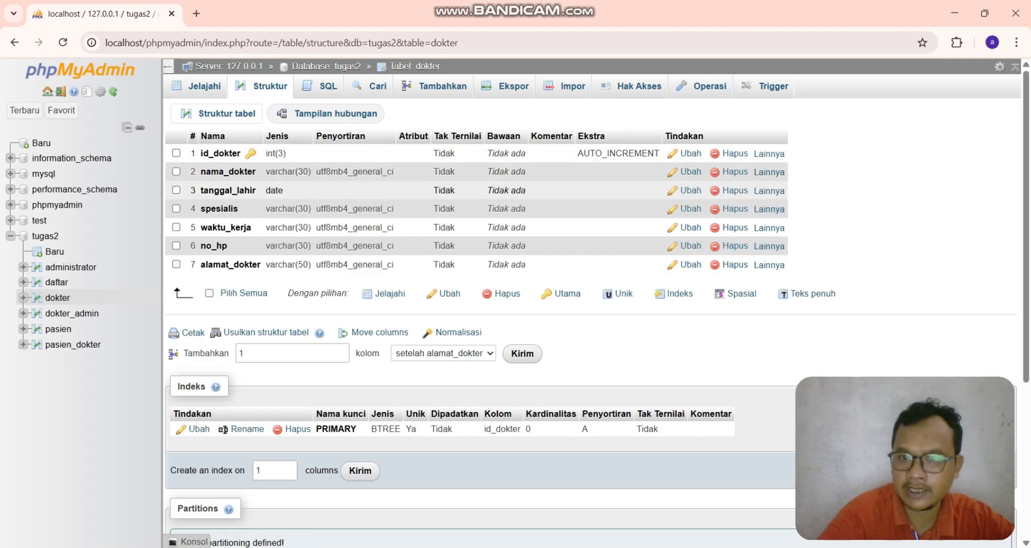
left_click(769, 155)
left_click(706, 195)
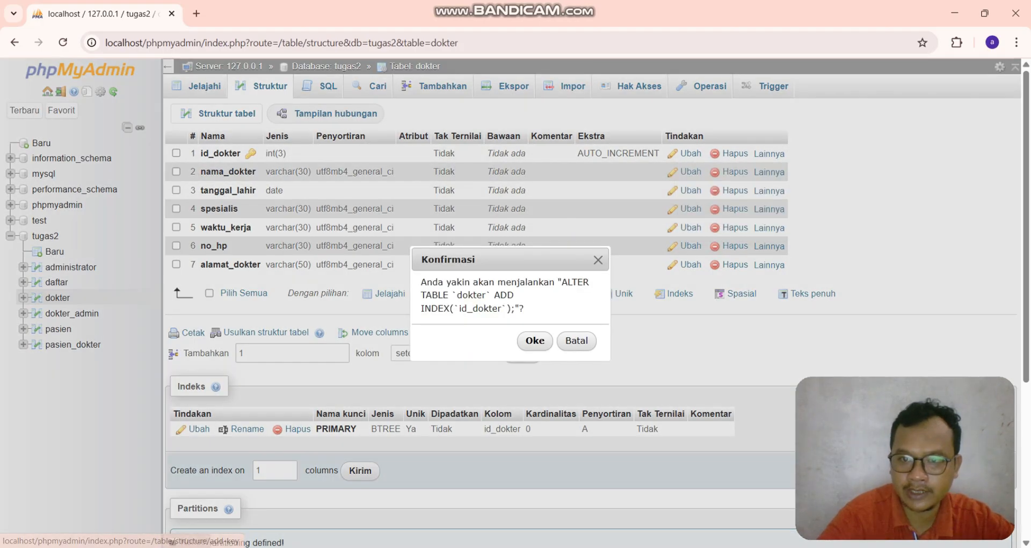
left_click(532, 339)
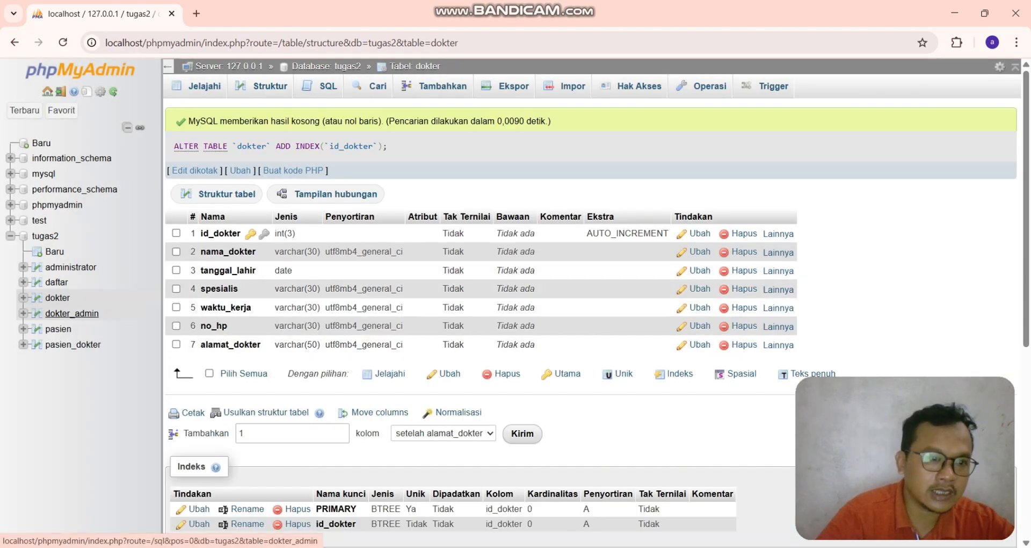
- Add indexes on the id_dokter and id_admin columns of the dokter_admin table
left_click(72, 314)
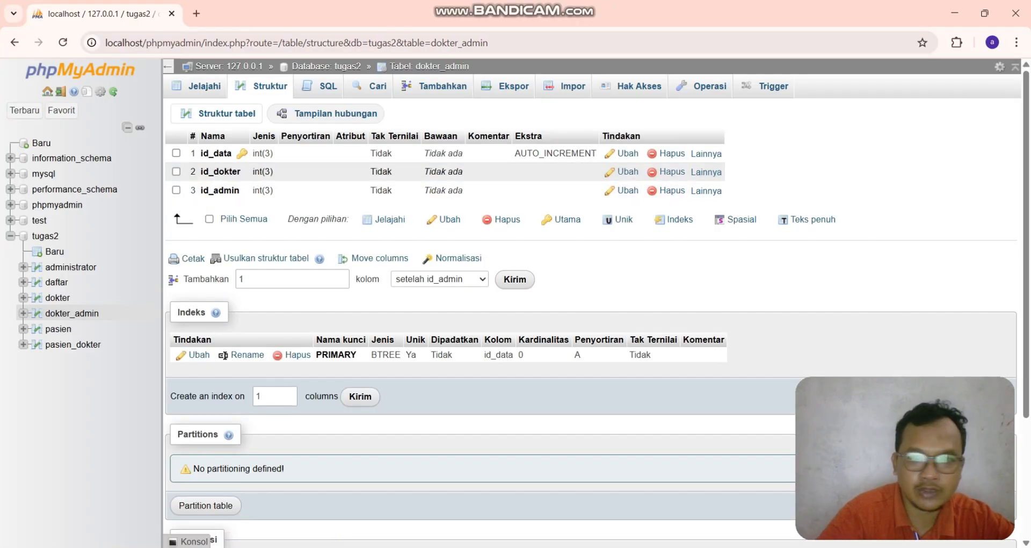
mouse_move(705, 172)
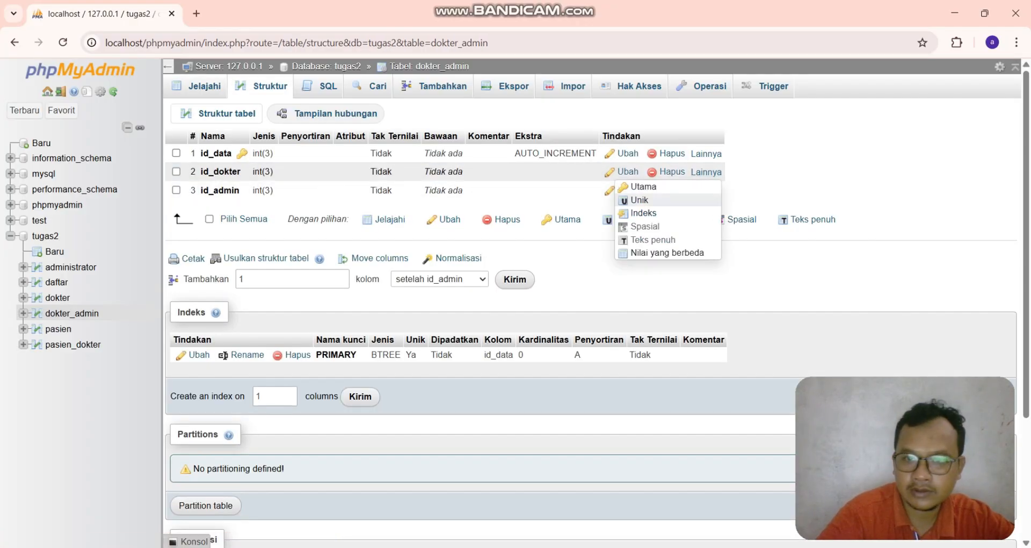
left_click(643, 213)
left_click(531, 341)
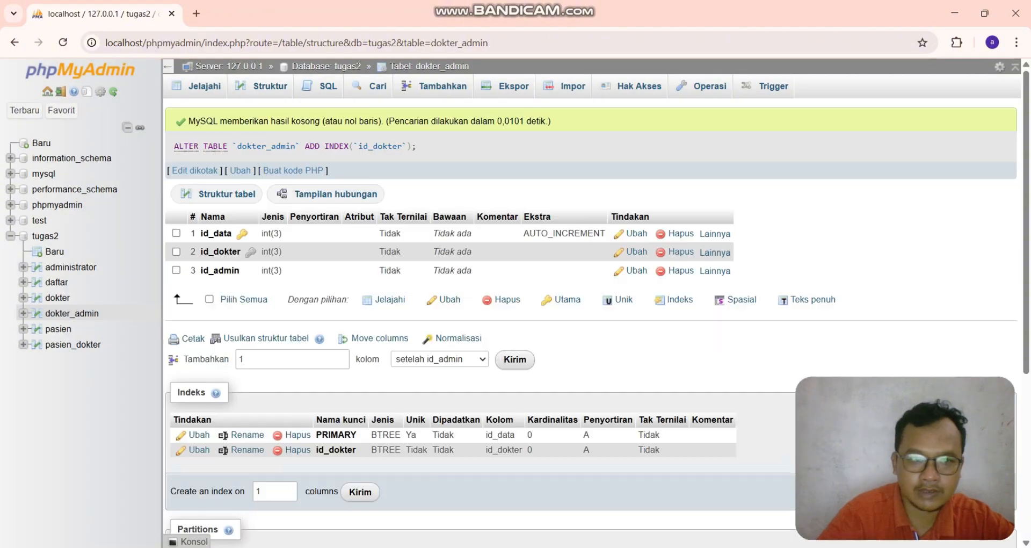
mouse_move(714, 271)
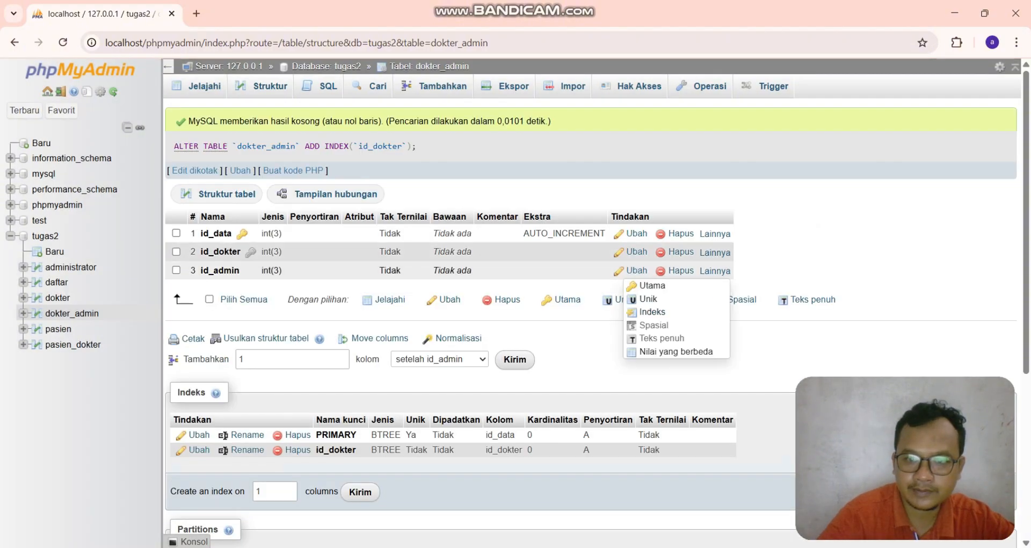
left_click(652, 312)
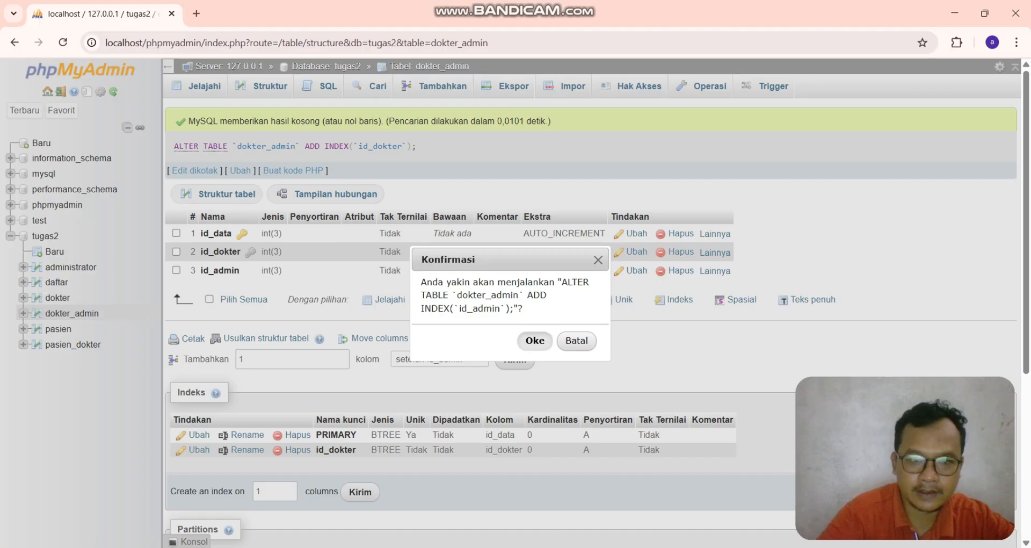
left_click(534, 340)
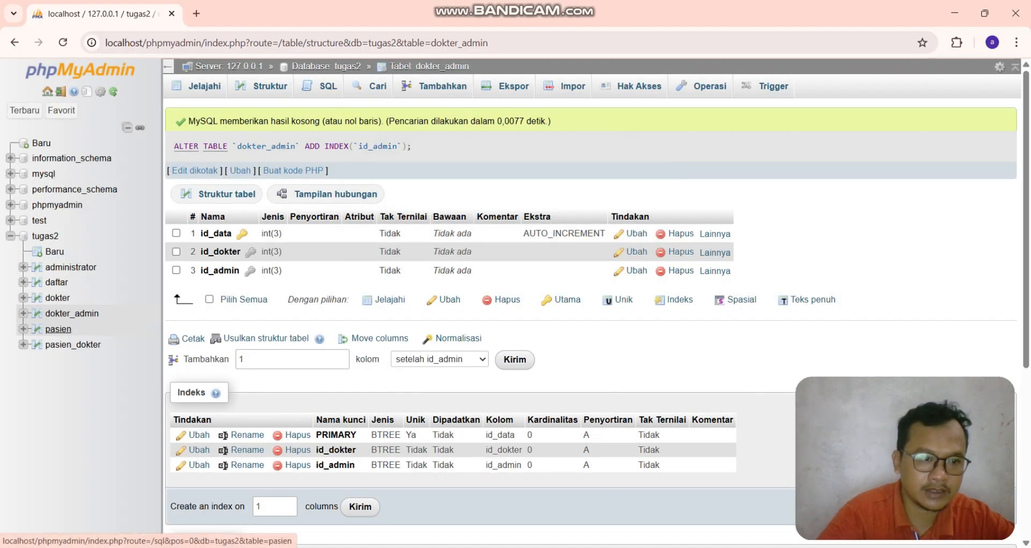
- Add an index on the id_pasien column of the pasien table
left_click(58, 328)
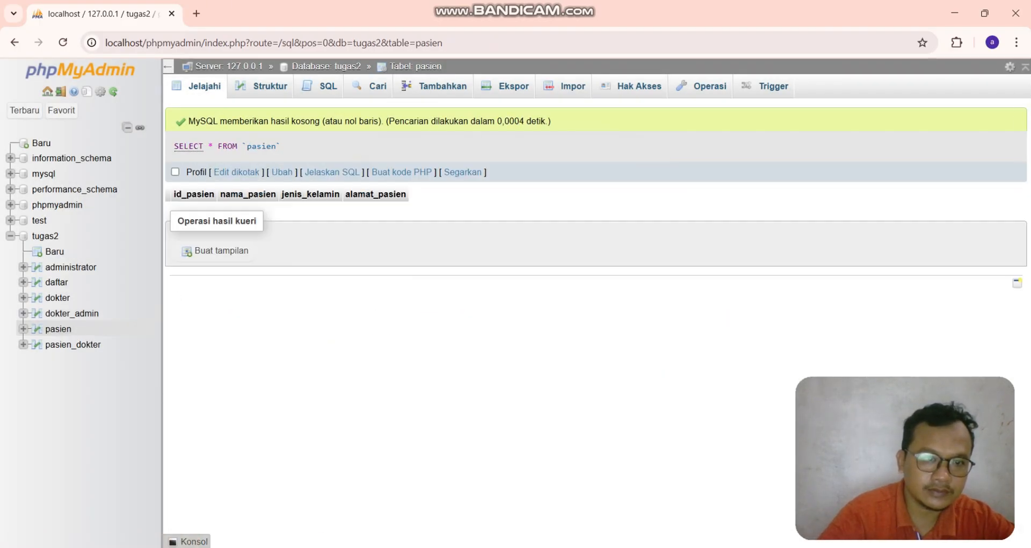
left_click(270, 86)
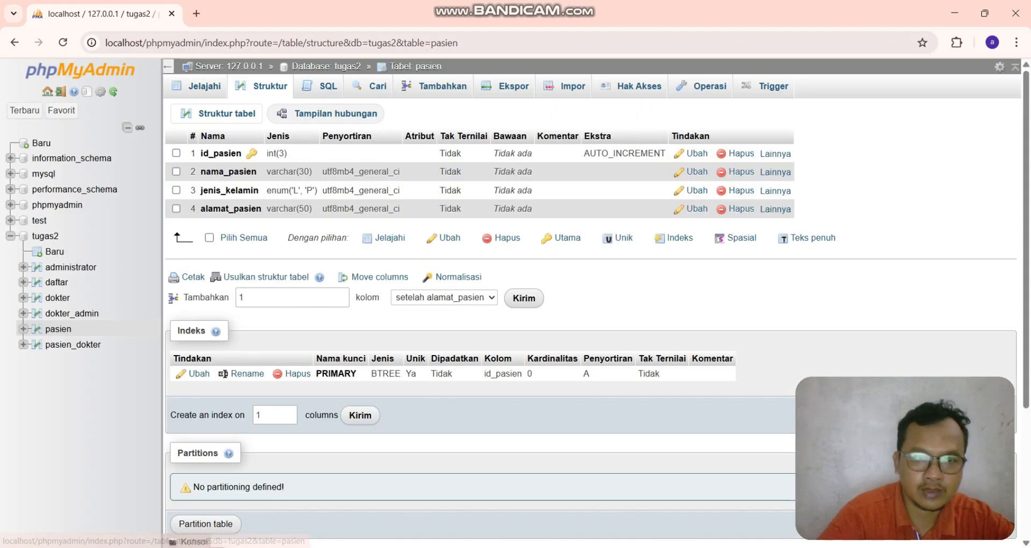
mouse_move(775, 154)
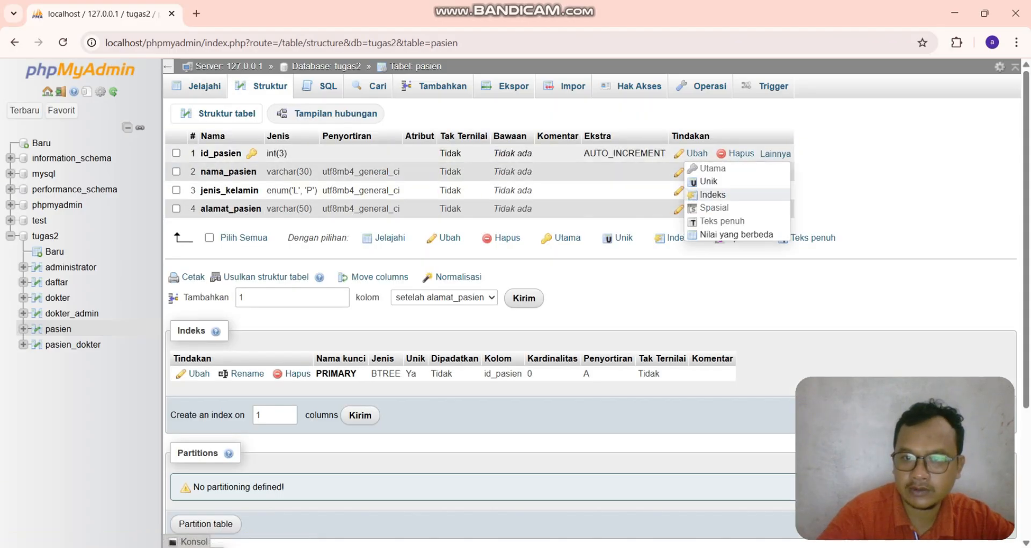
left_click(713, 194)
left_click(534, 340)
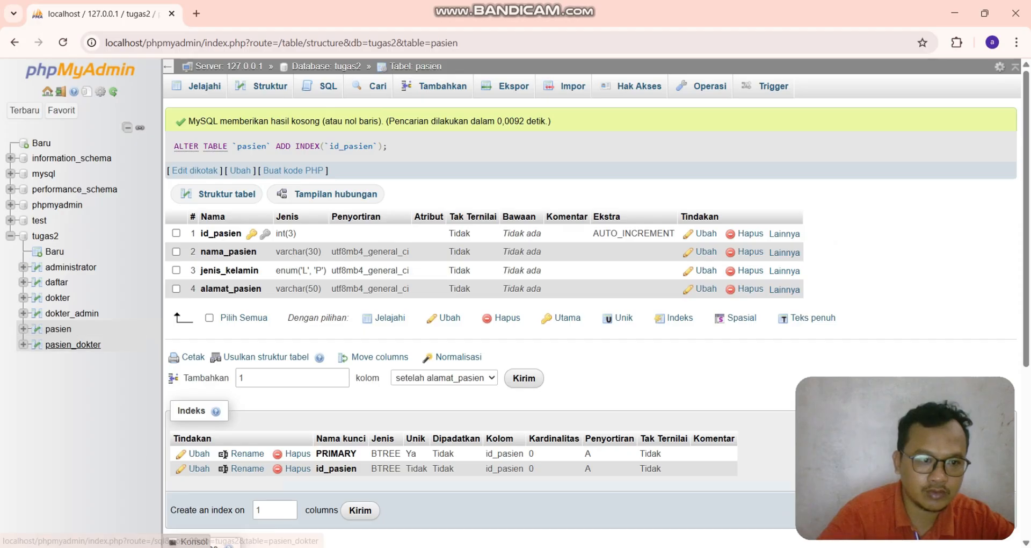
- Add indexes on the id_dokter and id_pasien columns of the pasien_dokter table
left_click(75, 344)
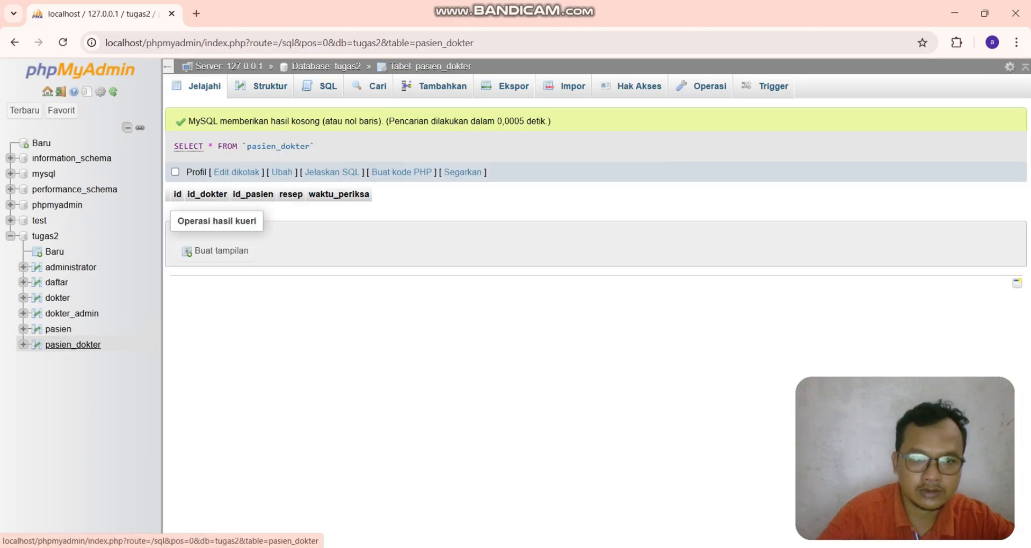
left_click(36, 344)
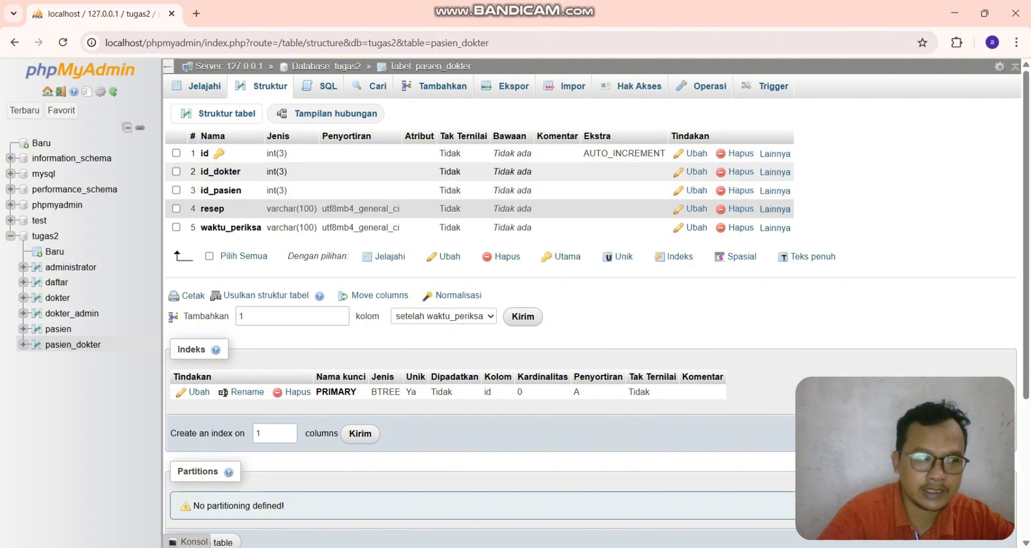
left_click(775, 154)
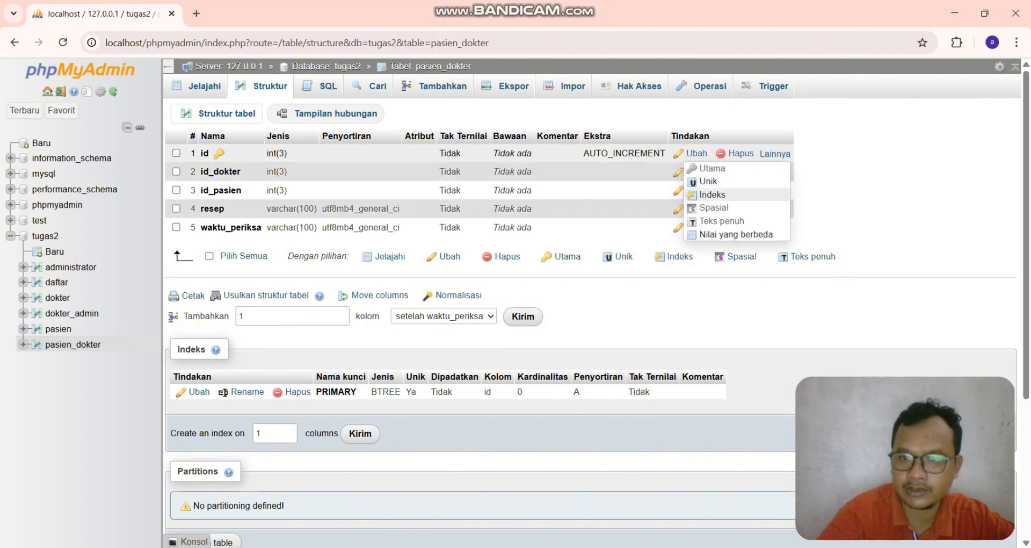
left_click(703, 195)
key("Return")
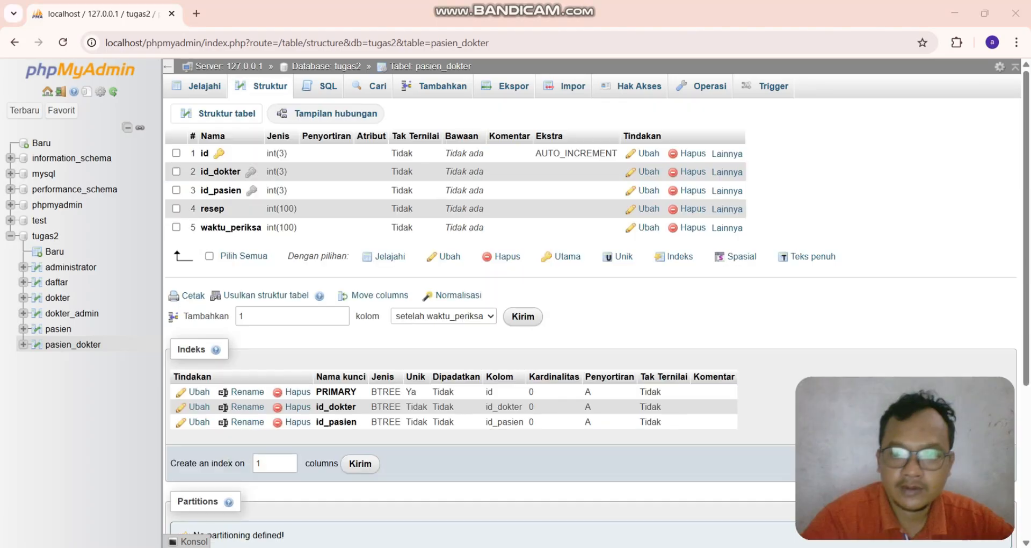
- Open the insert form for the pasien table and set it to show 4 rows
left_click(58, 328)
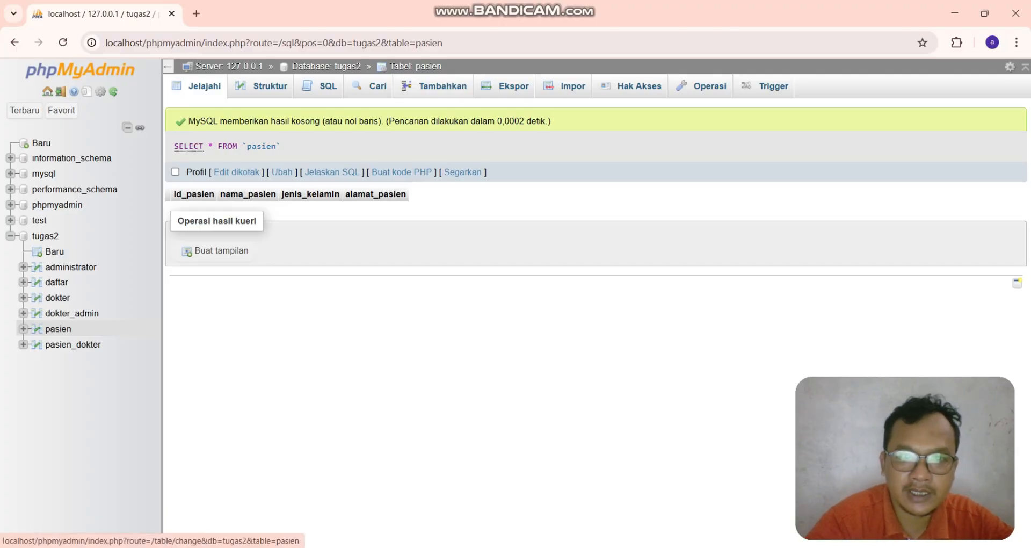
left_click(435, 86)
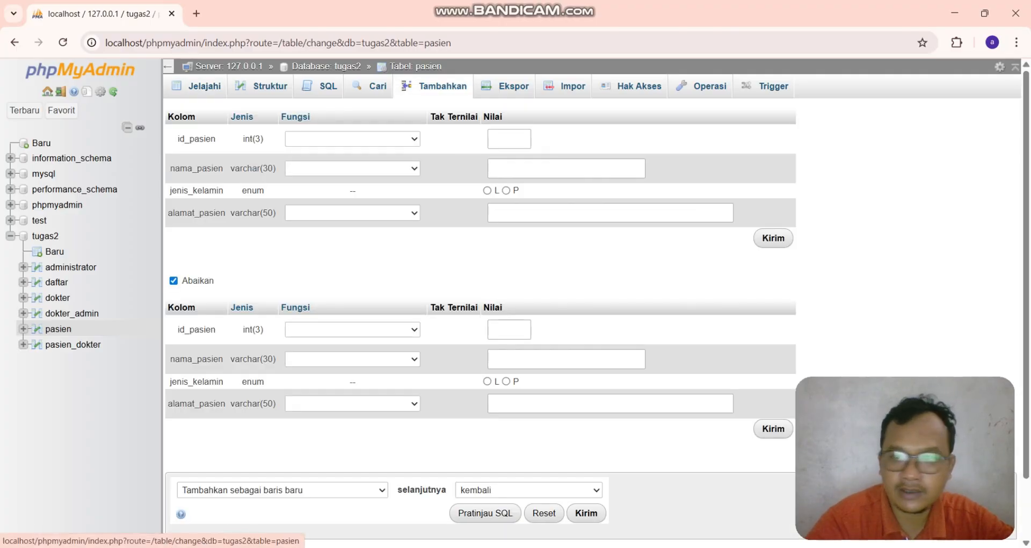
scroll(596, 306, "down", 2)
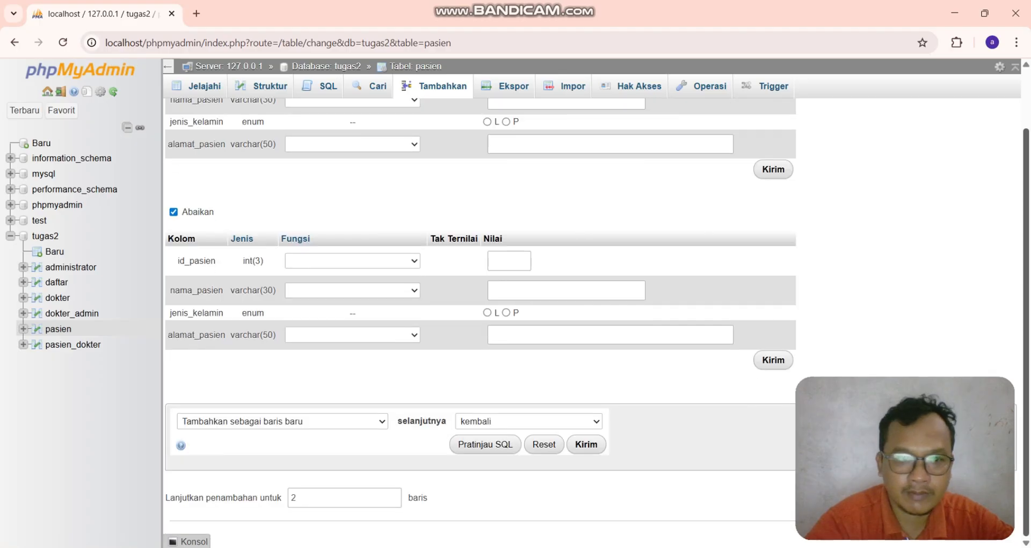
double_click(295, 497)
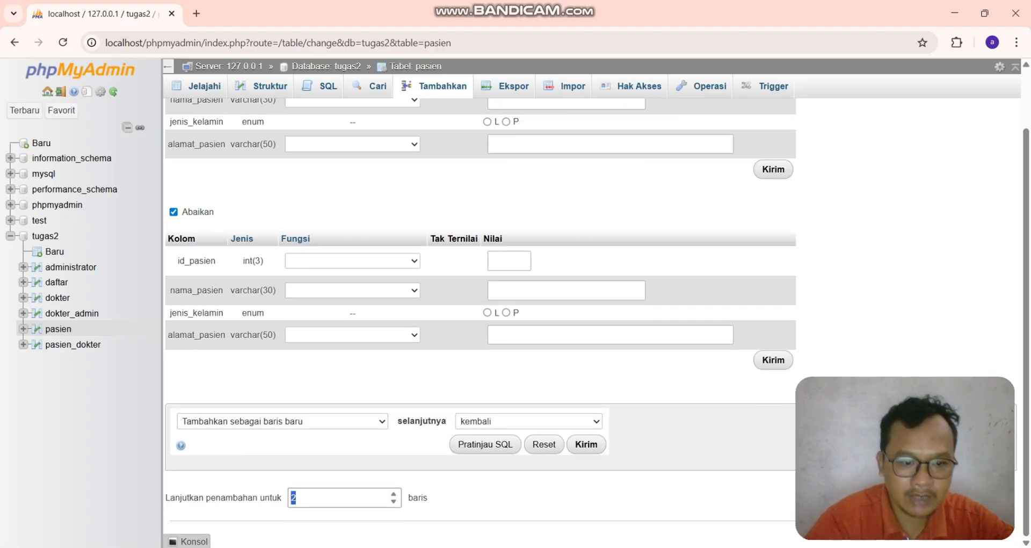
type("4")
key("Return")
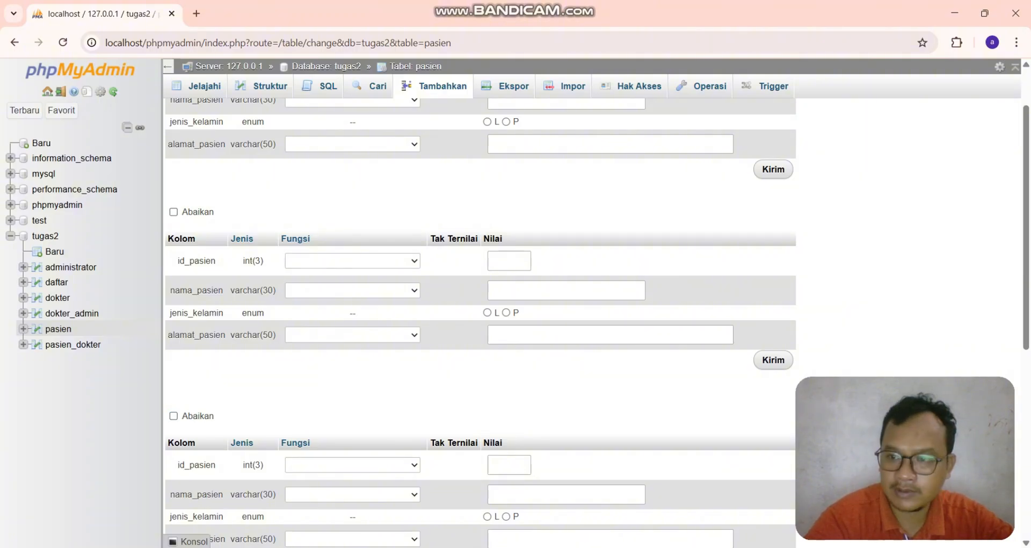
- Fill the first patient row with id_pasien 11, the patient's name, gender L and address MEDAN
scroll(480, 311, "down", 5)
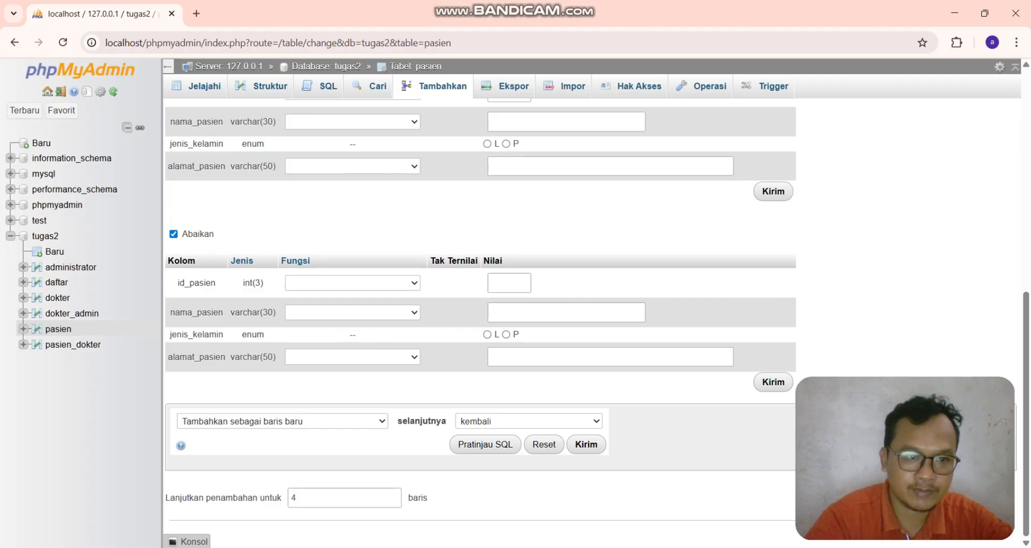
scroll(480, 312, "up", 8)
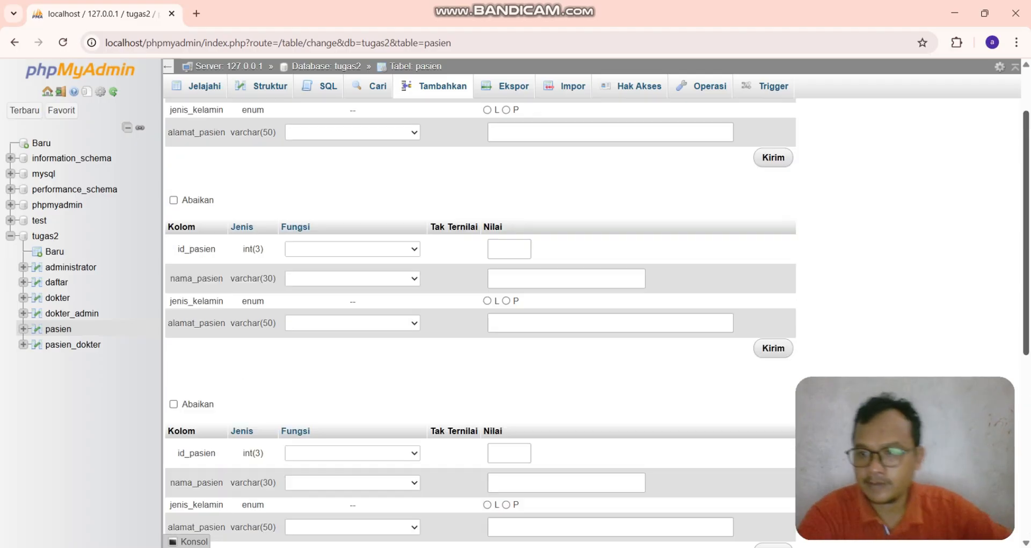
left_click(509, 139)
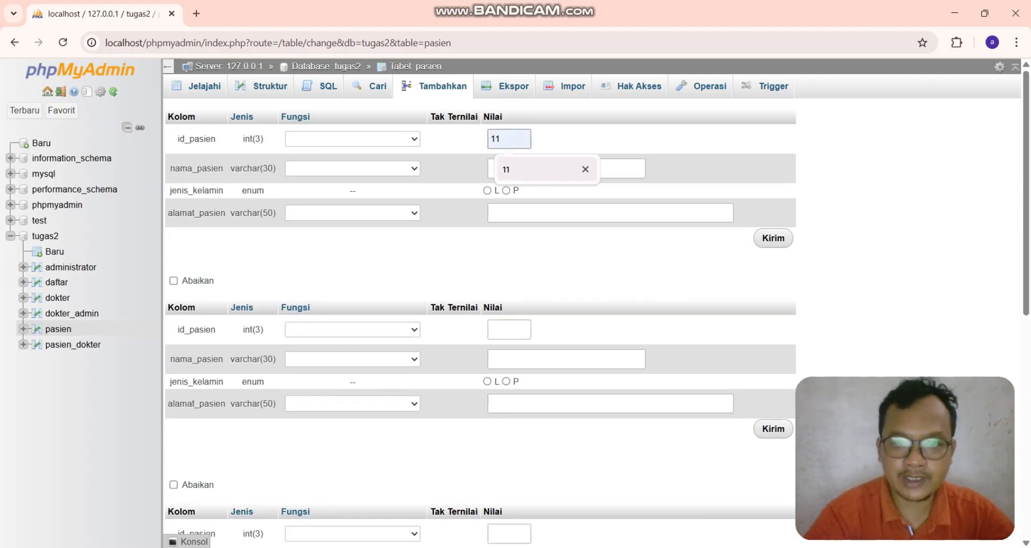
left_click(510, 169)
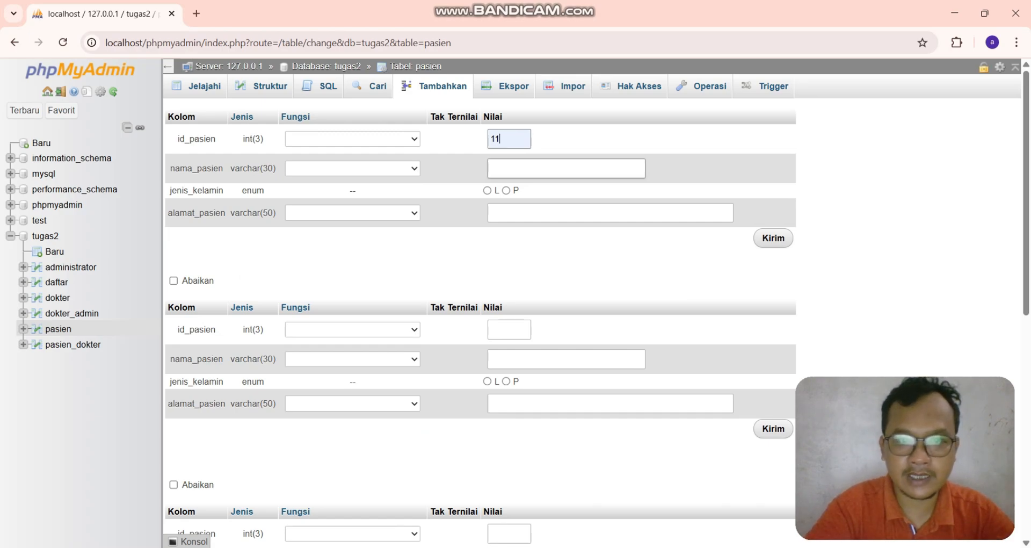
left_click(558, 168)
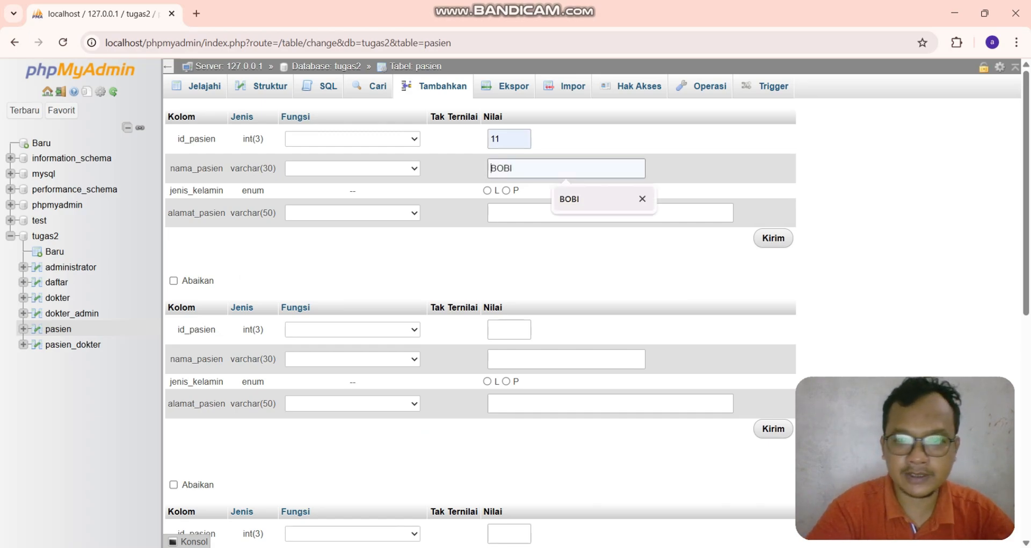
left_click(571, 199)
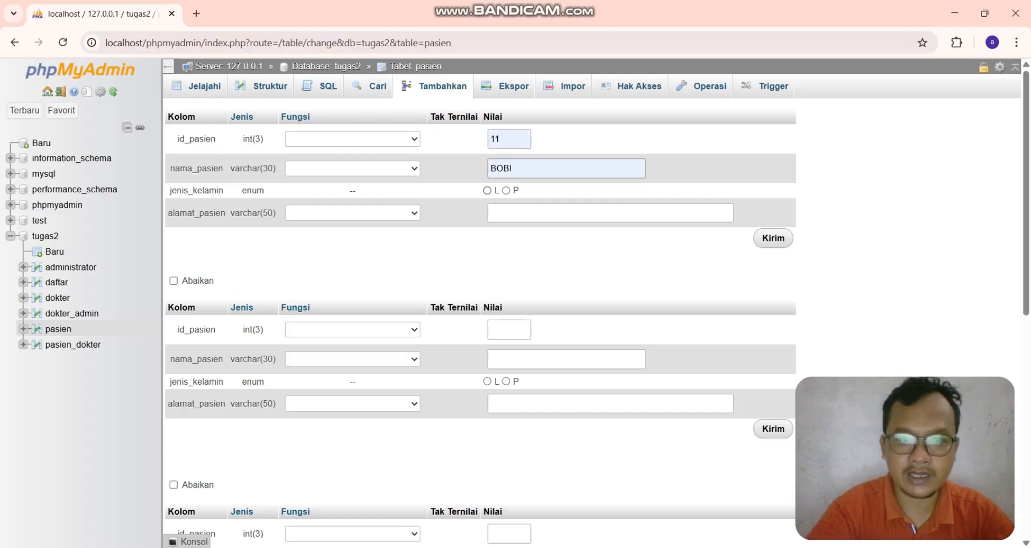
left_click(543, 213)
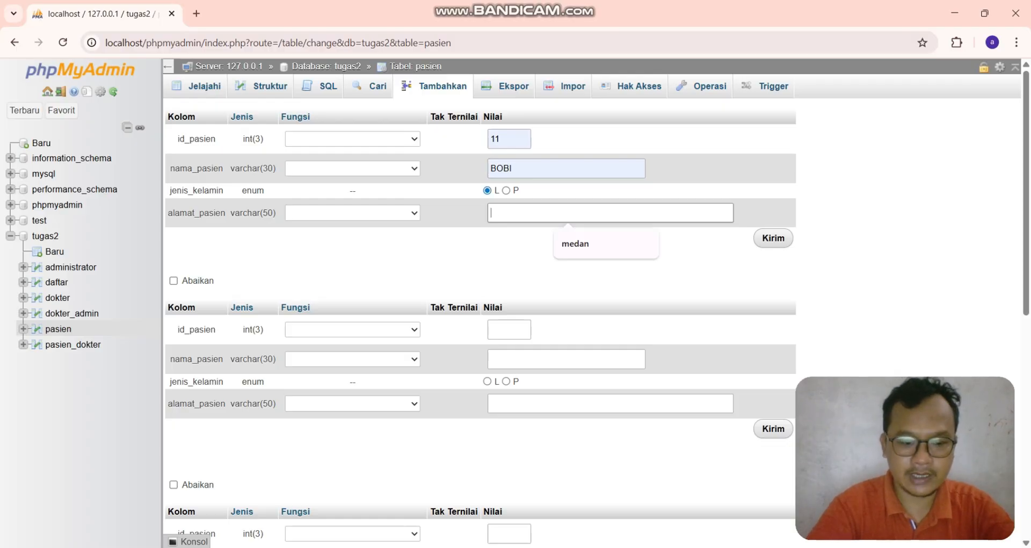
left_click(773, 237)
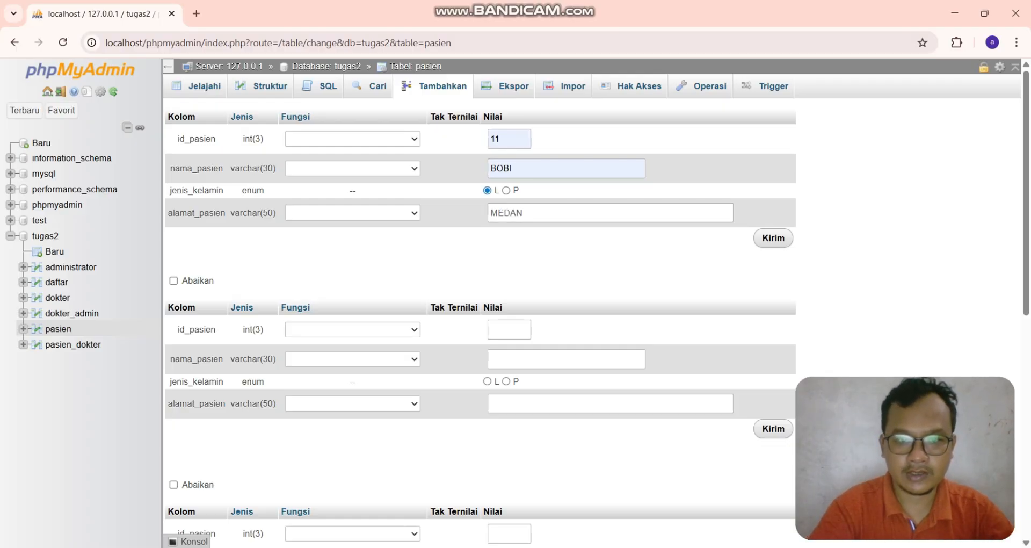
- Fill the second patient row with id_pasien 12, the patient's name, gender P and address MEDAN
left_click(509, 330)
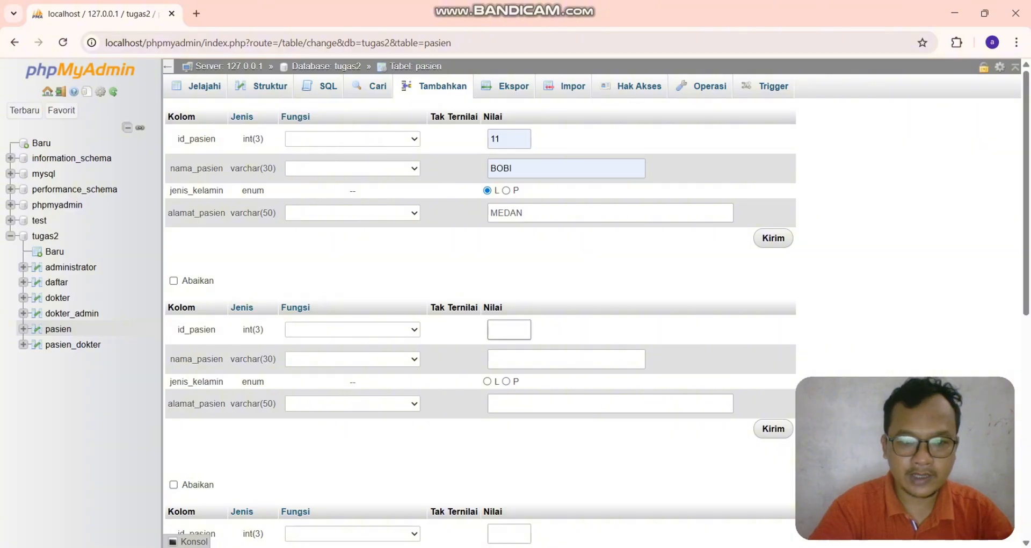
key("Down")
key("Return")
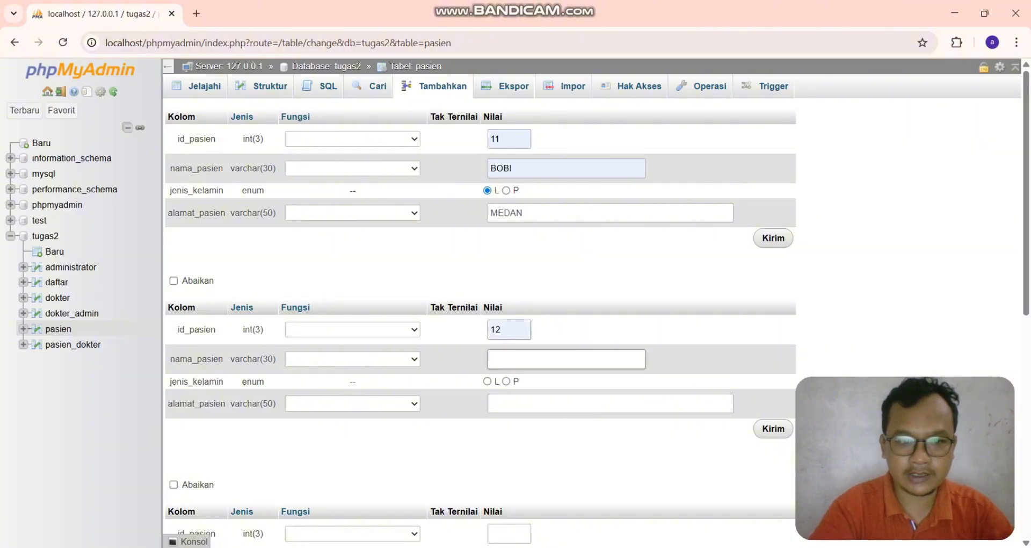
left_click(529, 360)
key("Down")
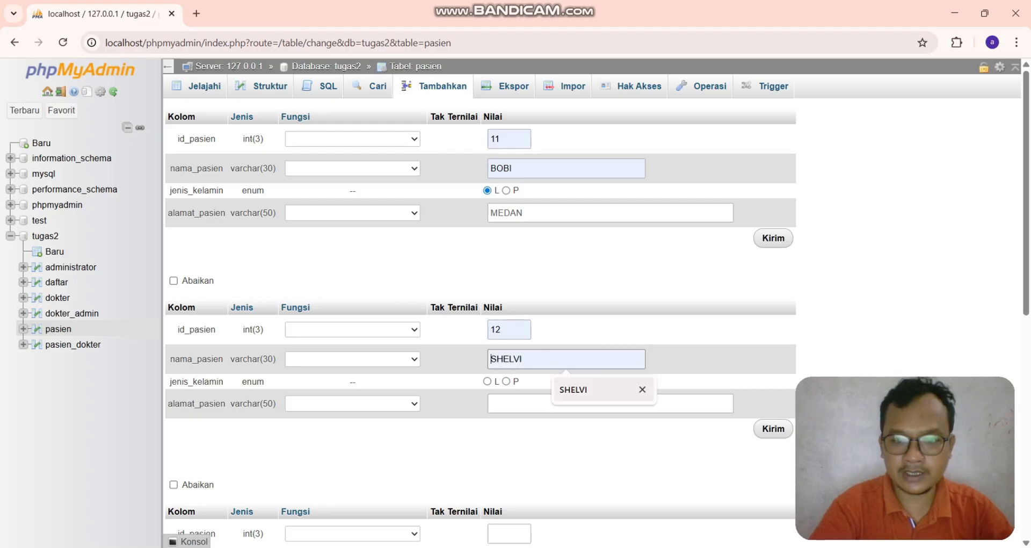
key("Return")
left_click(506, 382)
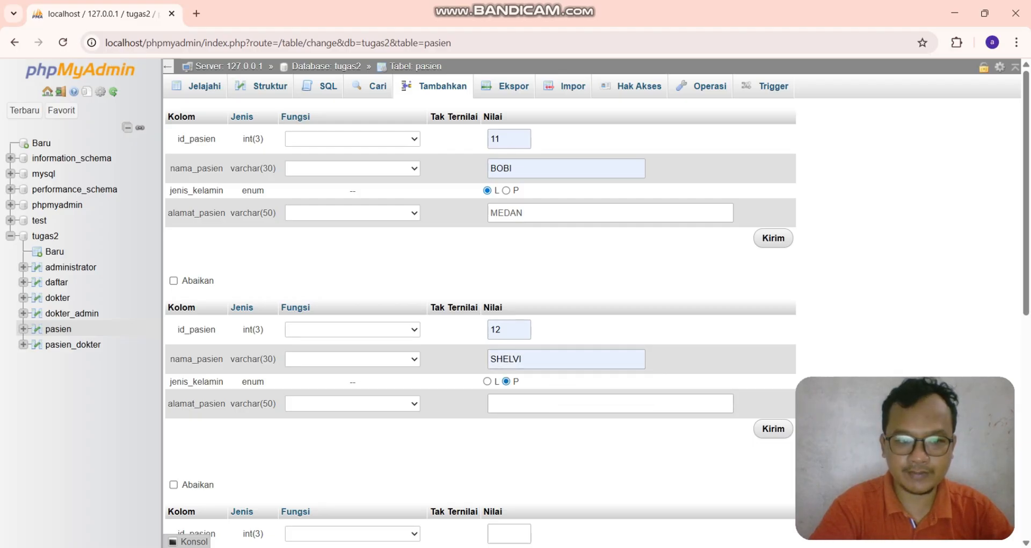
left_click(529, 403)
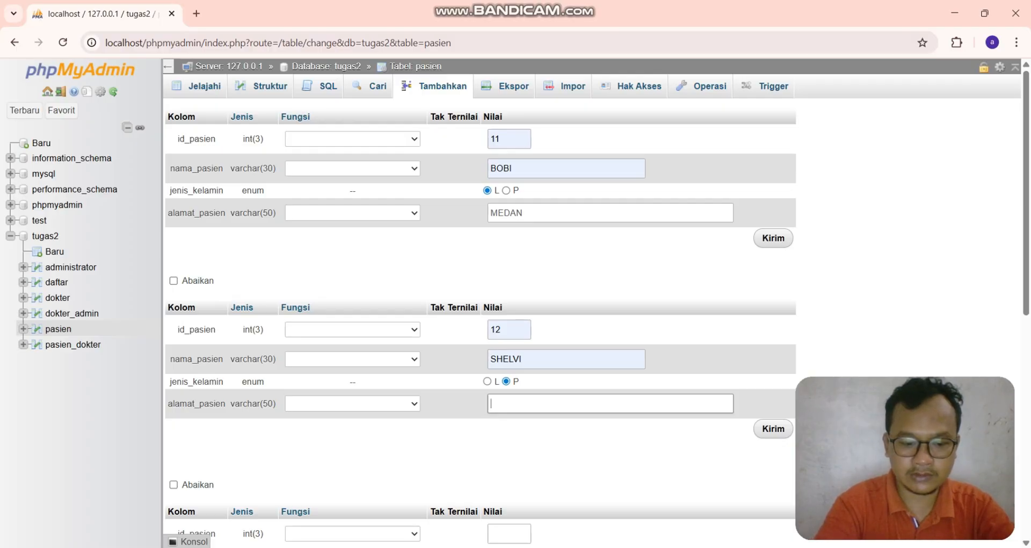
type("MEDAN")
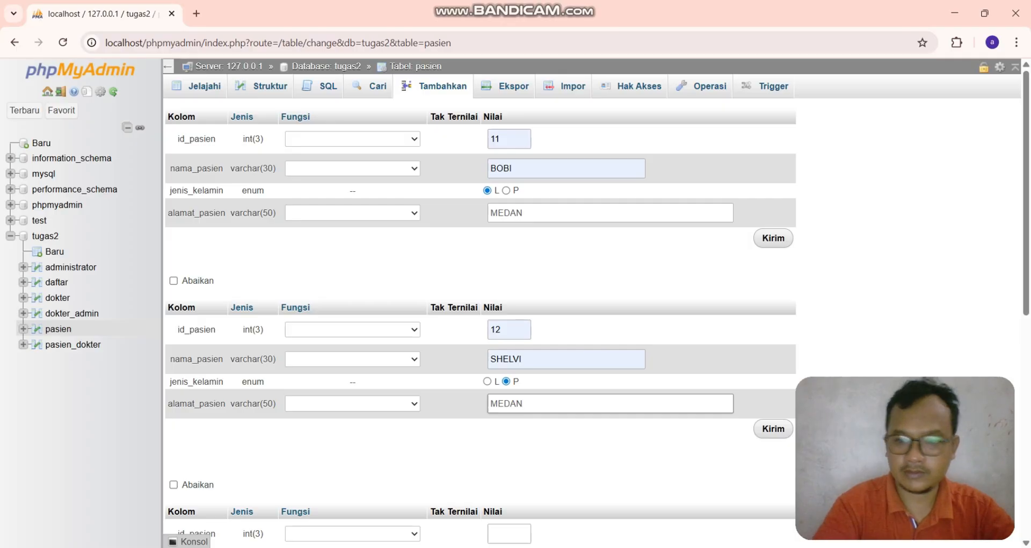
- Fill the third patient row with id_pasien 13, the patient's name, gender L and address JAKARTA
scroll(480, 322, "down", 4)
scroll(480, 322, "down", 1)
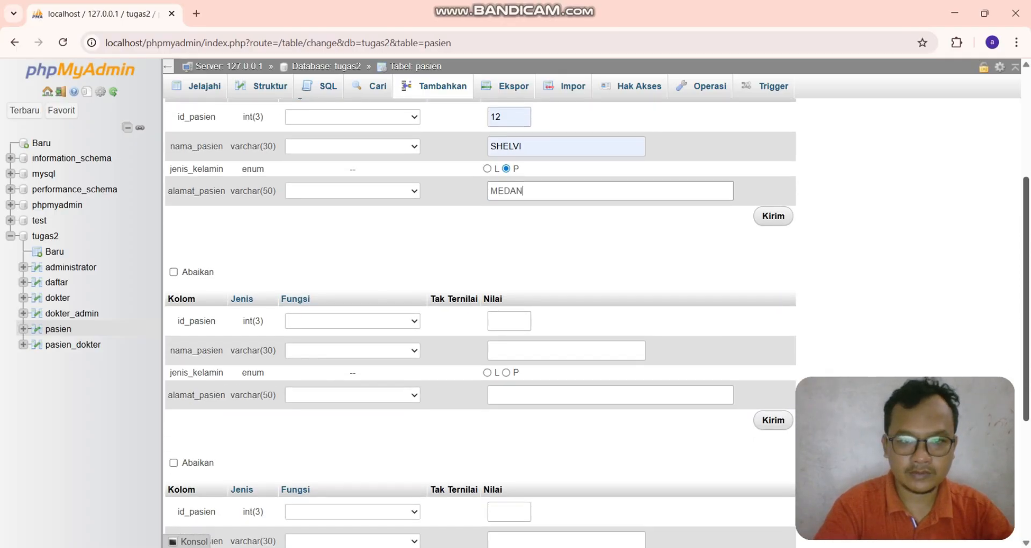
left_click(509, 281)
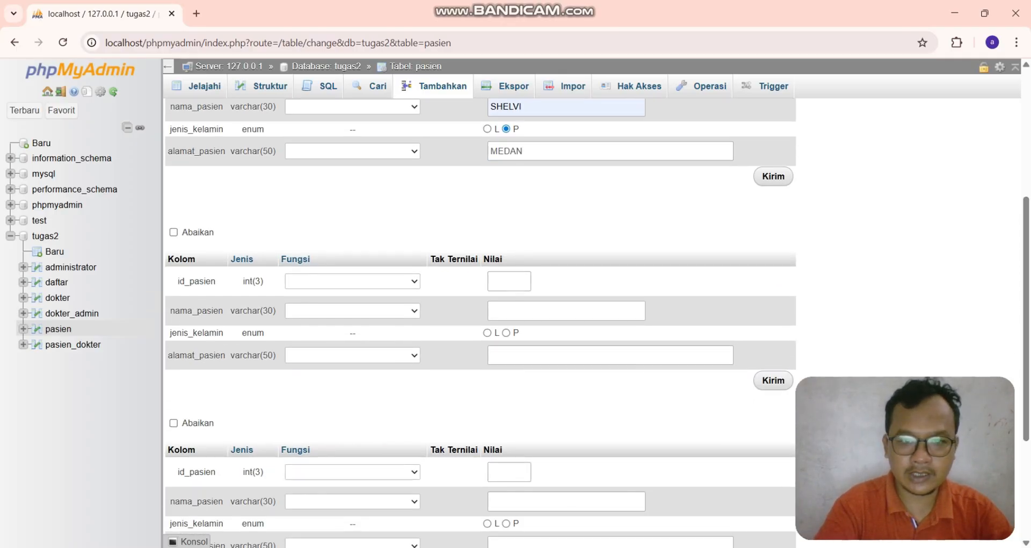
left_click(511, 311)
left_click(511, 311)
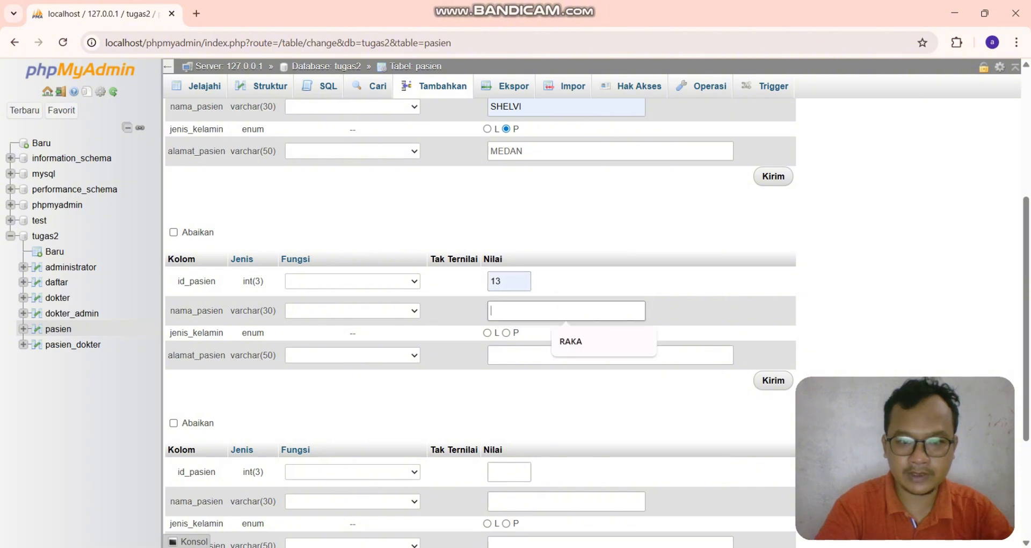
type("JONI")
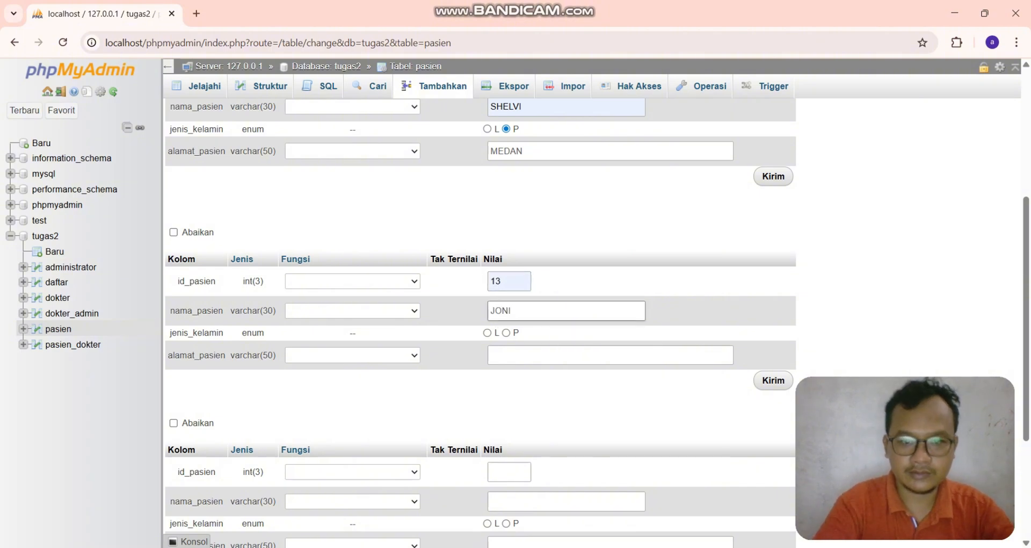
key("Tab")
key("space")
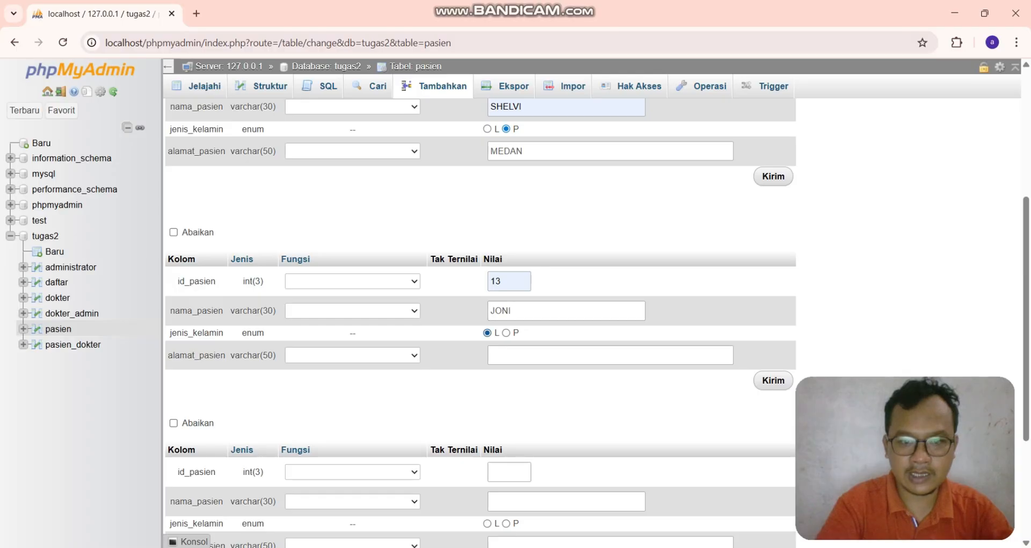
key("Tab")
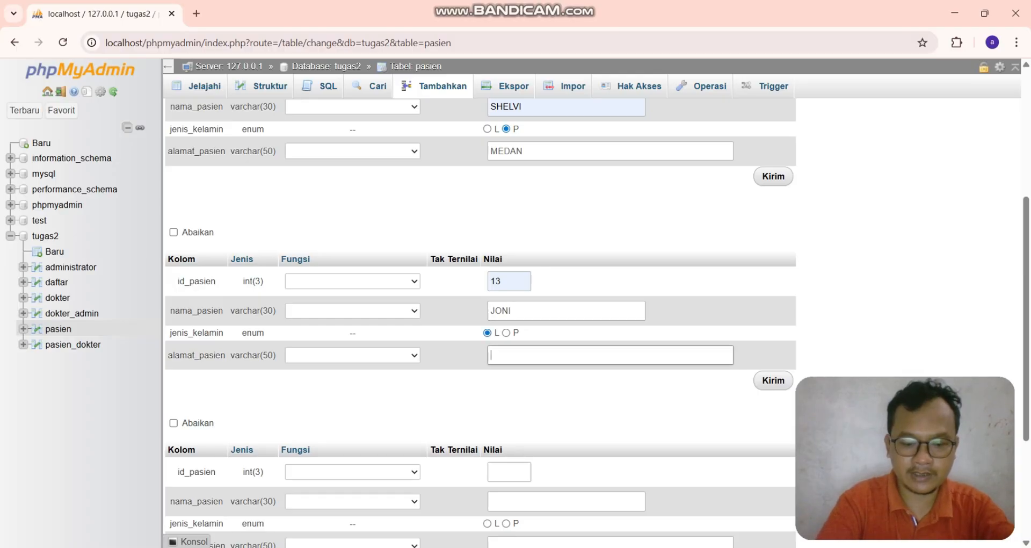
type("JAKARTA")
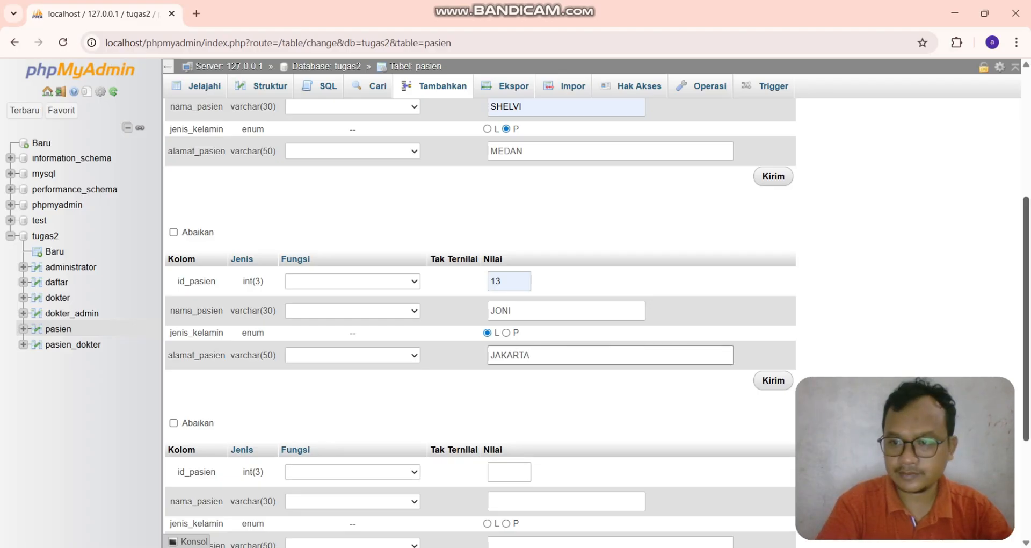
left_click_drag(1026, 319, 1026, 410)
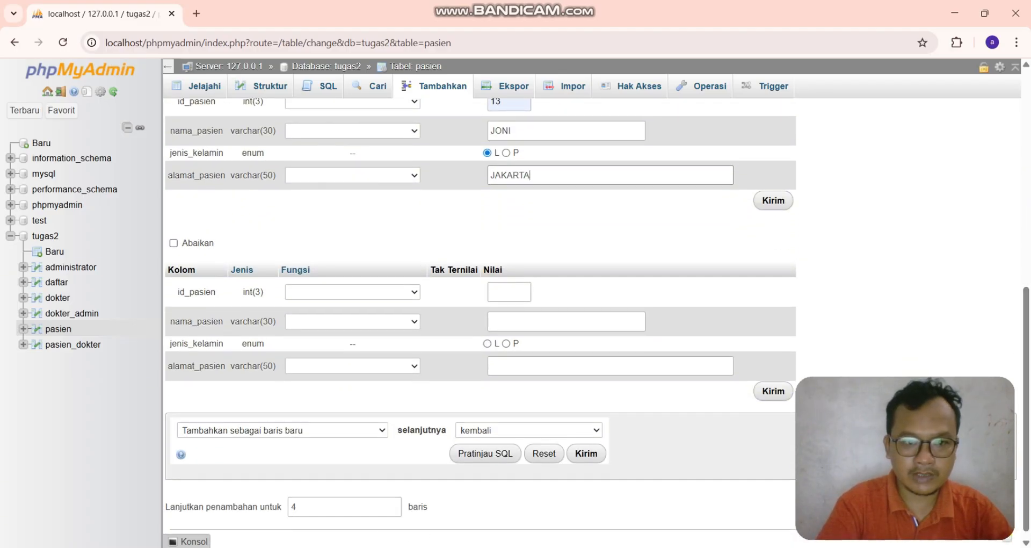
- Fill the fourth patient row with id_pasien 14, the patient's name, gender P and address BANDUNG, submit all rows, and browse the table
left_click(509, 292)
left_click(510, 322)
left_click(510, 322)
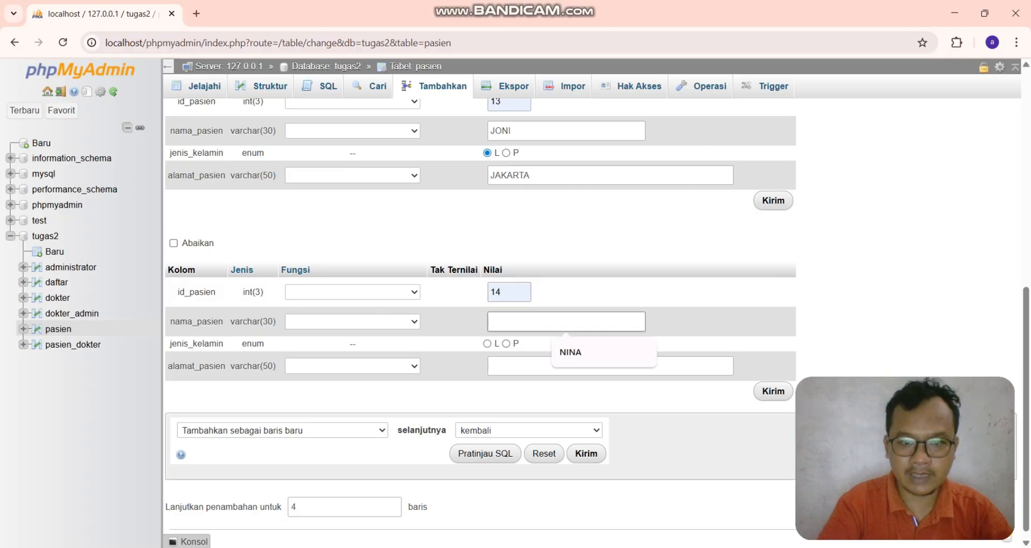
key("Down")
key("Return")
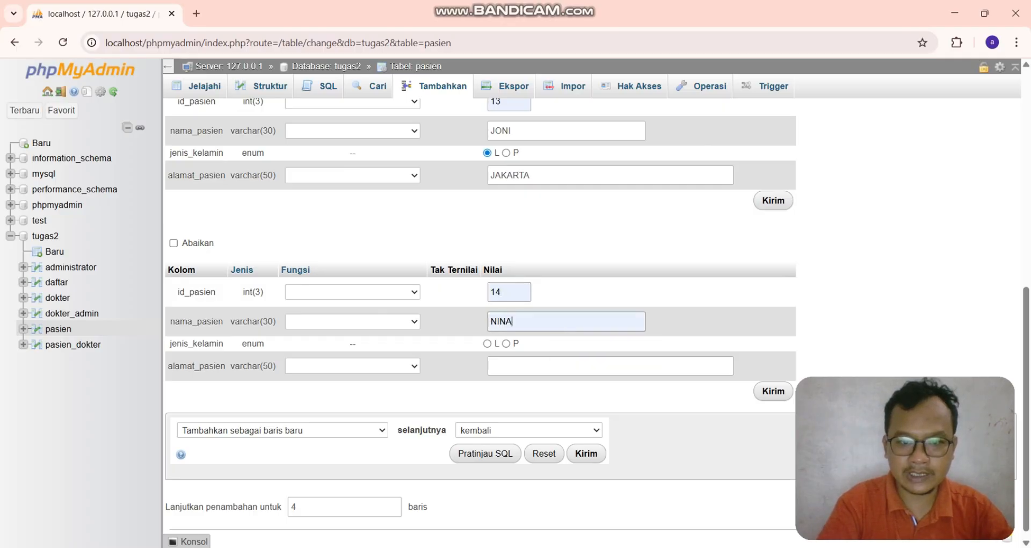
left_click(506, 344)
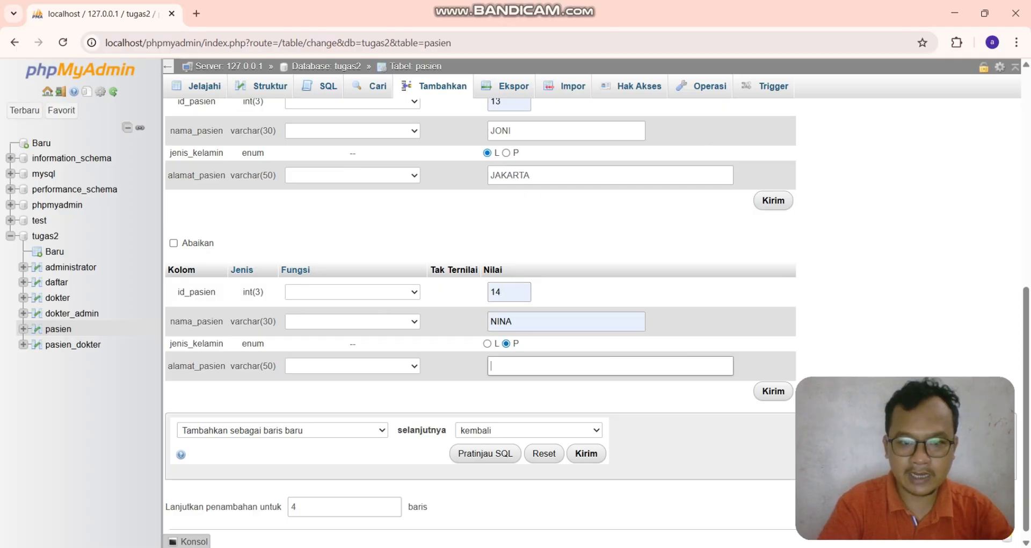
type("BANDUNG")
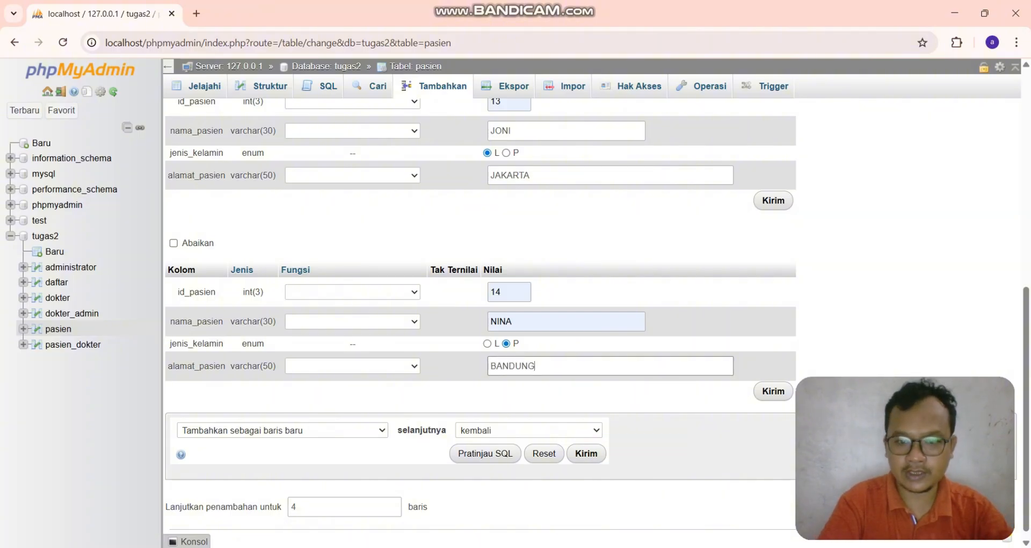
left_click(587, 454)
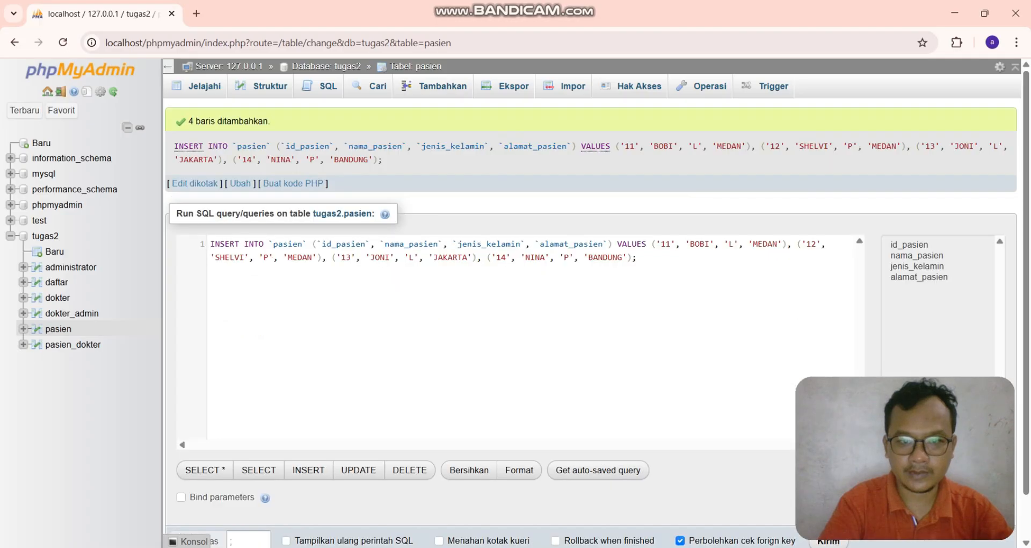
left_click(197, 86)
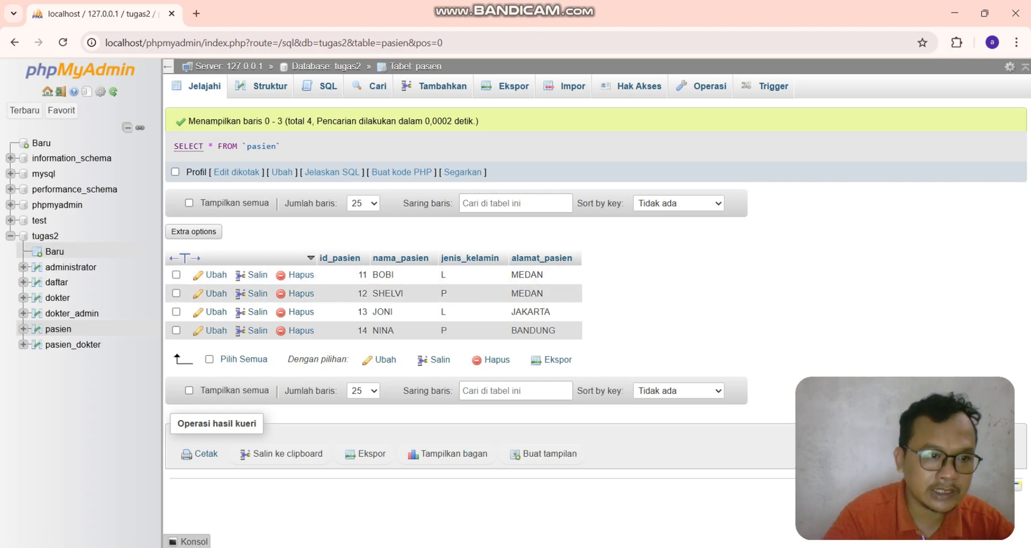
- Open the Designer for the tugas2 database and move the dokter_admin table up beside dokter, checking the ER diagram
left_click(51, 237)
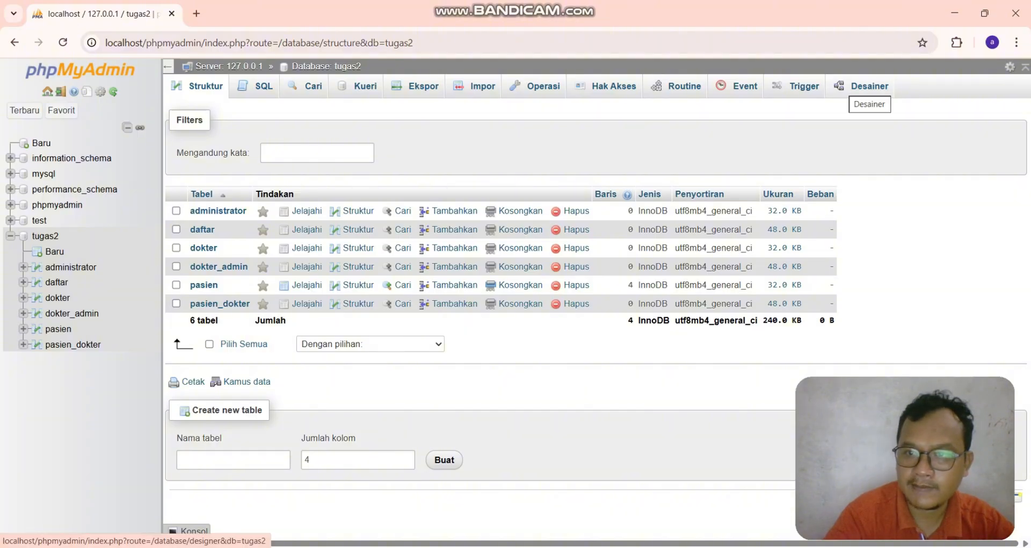
left_click(864, 87)
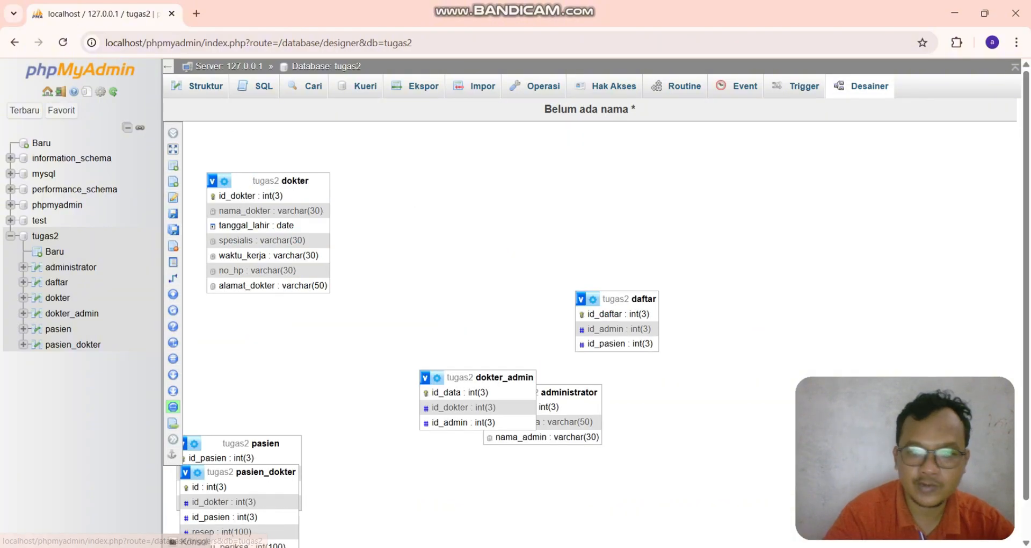
key("alt+Tab")
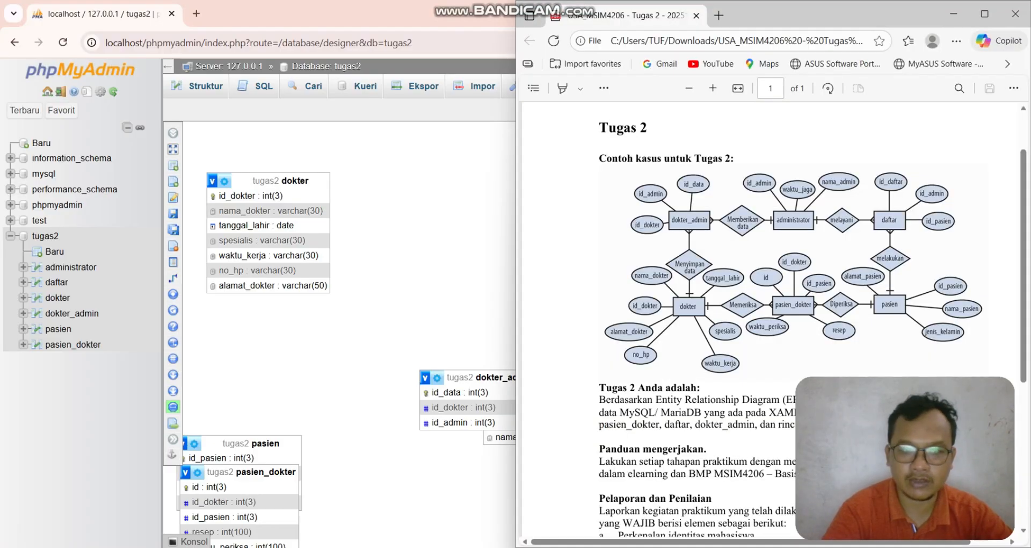
key("alt+Tab")
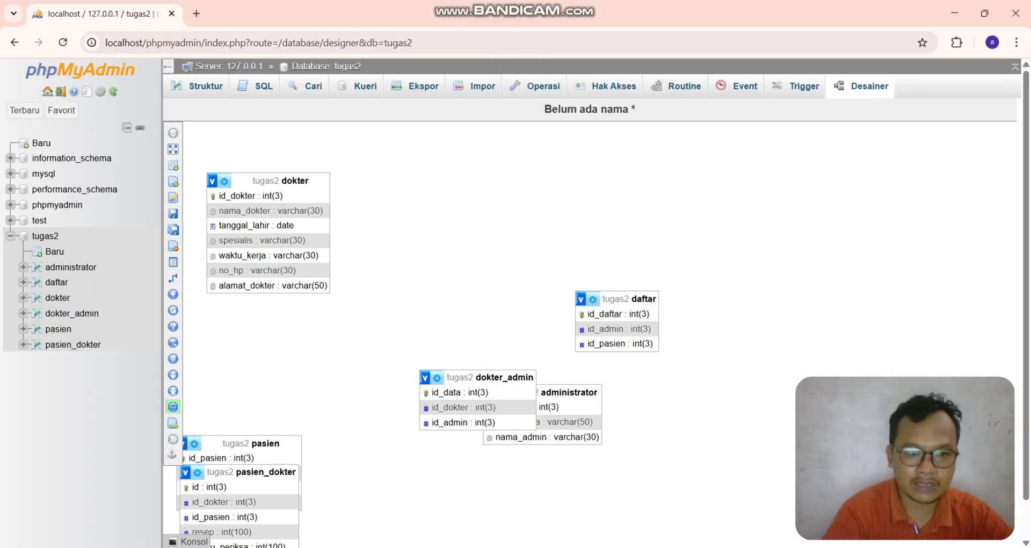
left_click_drag(484, 376, 410, 208)
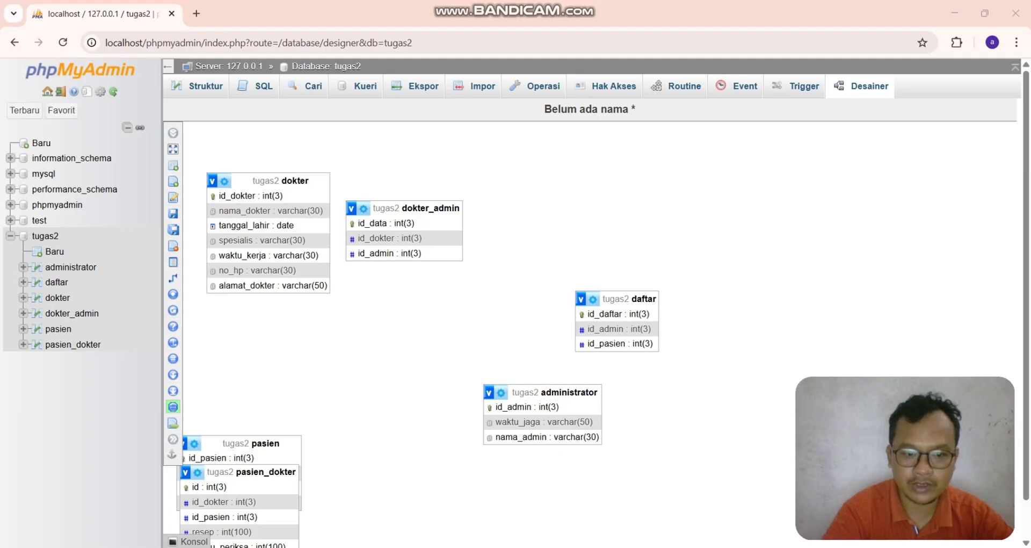
- Move the administrator table into the top row to the right of dokter_admin
key("alt+Tab")
key("alt+Tab")
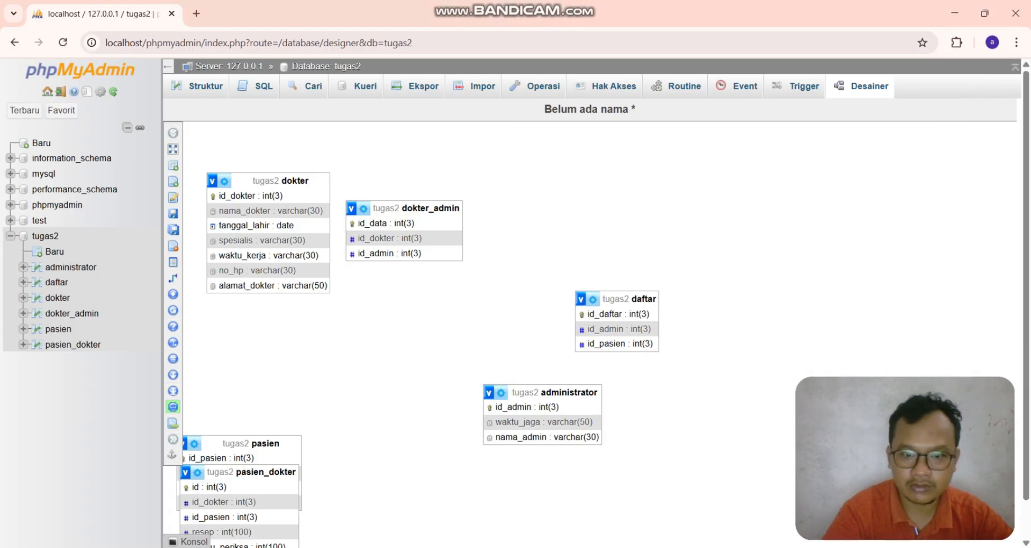
left_click_drag(569, 392, 596, 208)
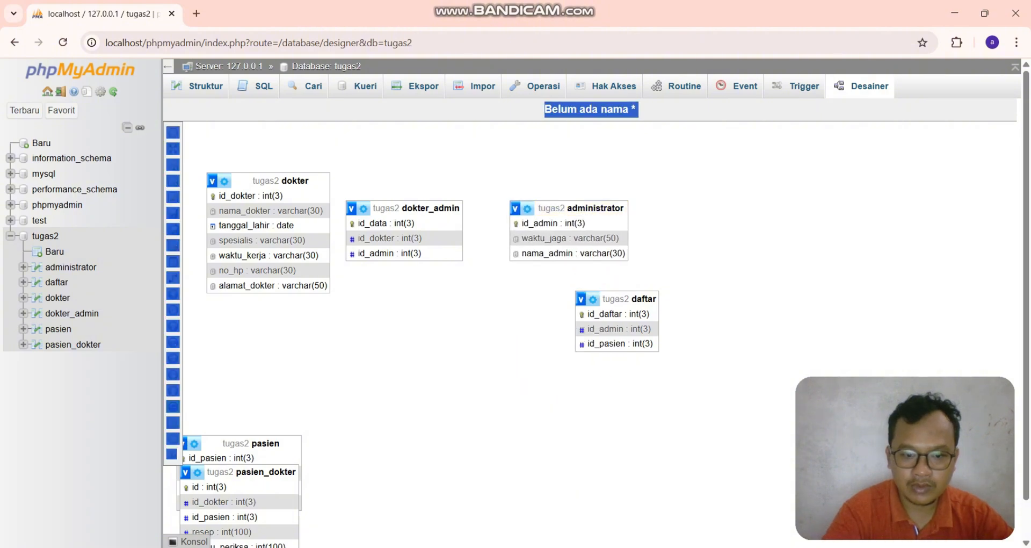
- Move the daftar table into the top row to the right of administrator
key("alt+Tab")
key("alt+Tab")
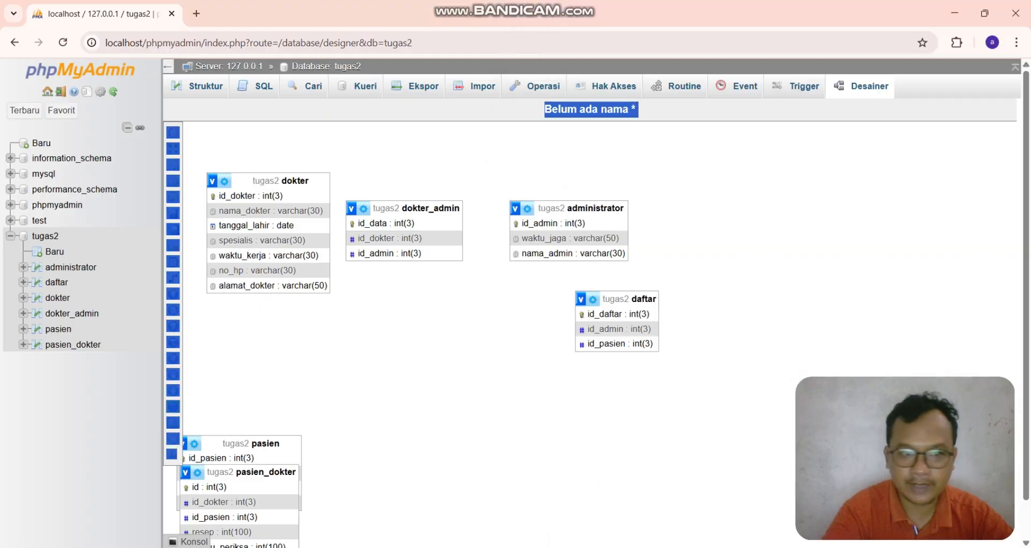
left_click_drag(527, 209, 674, 263)
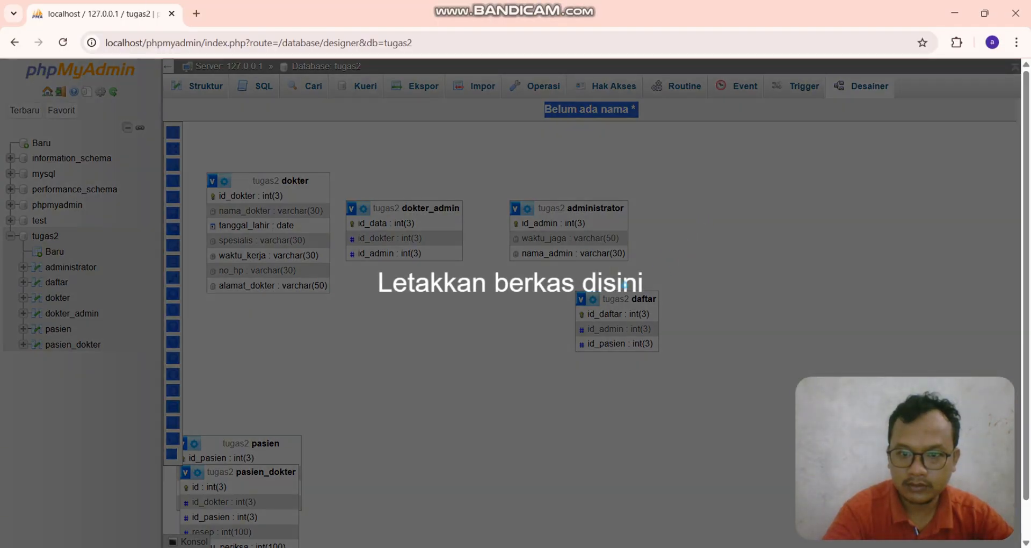
left_click_drag(601, 297, 741, 211)
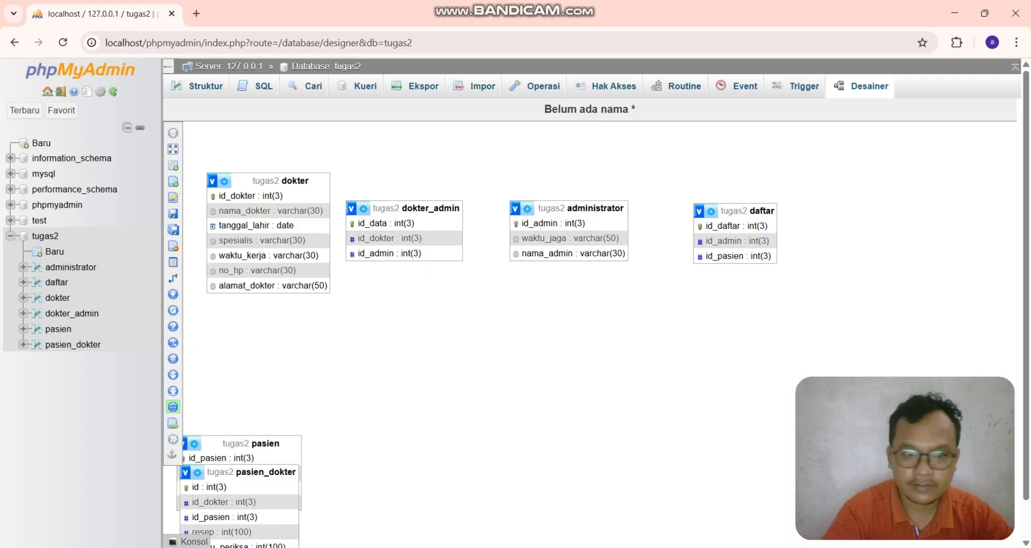
- Move the dokter table below dokter_admin, matching the ER diagram layout
key("alt+Tab")
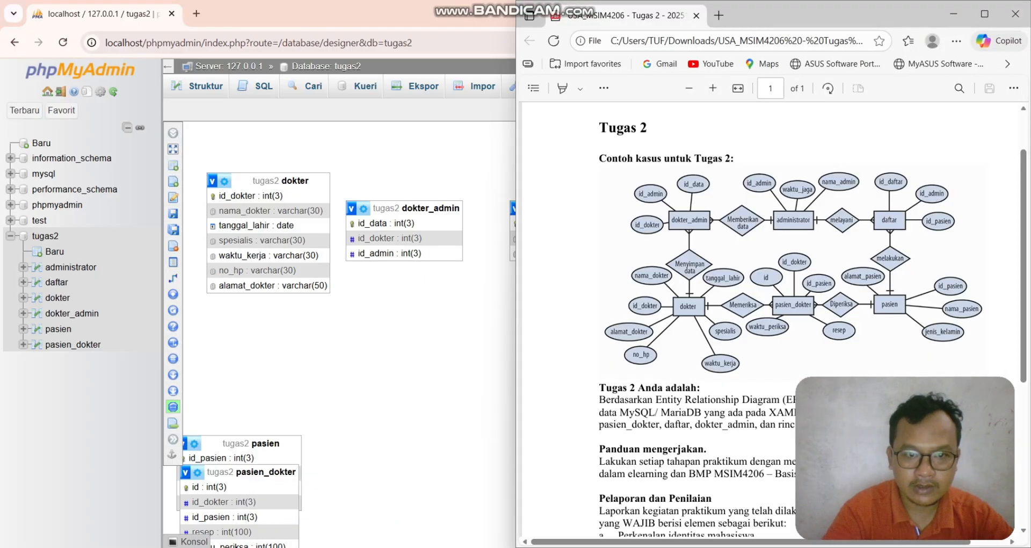
key("alt+Tab")
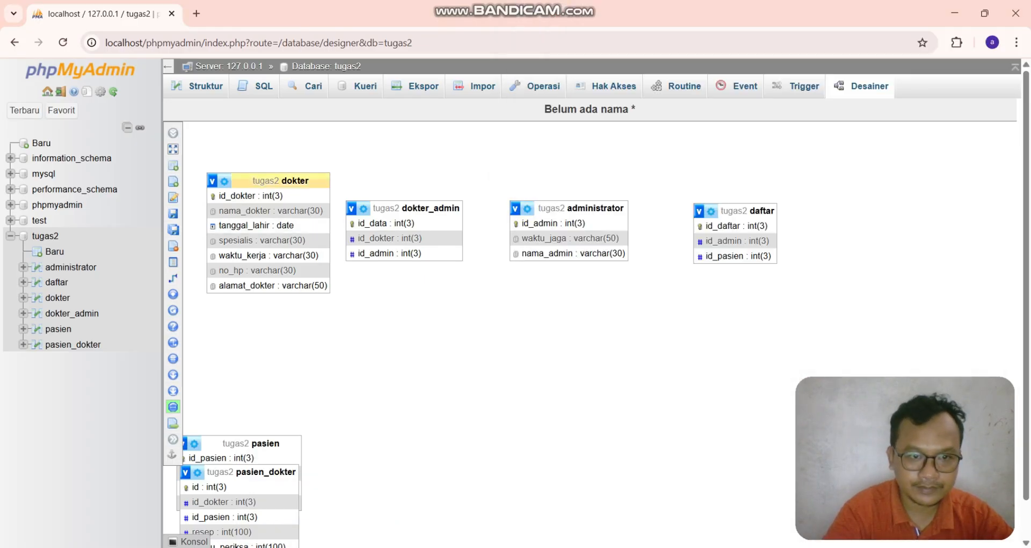
left_click_drag(279, 180, 421, 344)
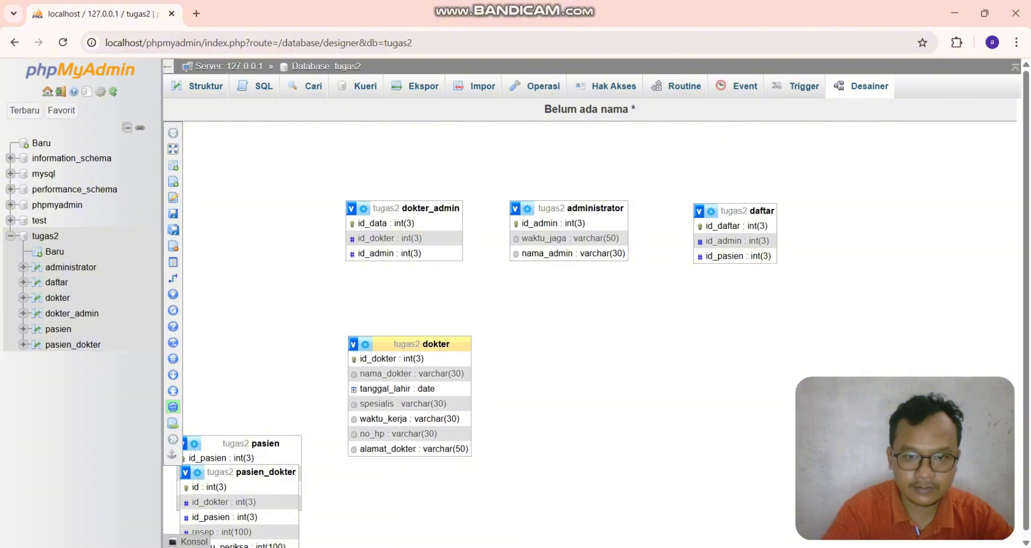
- Move the pasien_dokter table to the right of dokter in the lower row
key("alt+Tab")
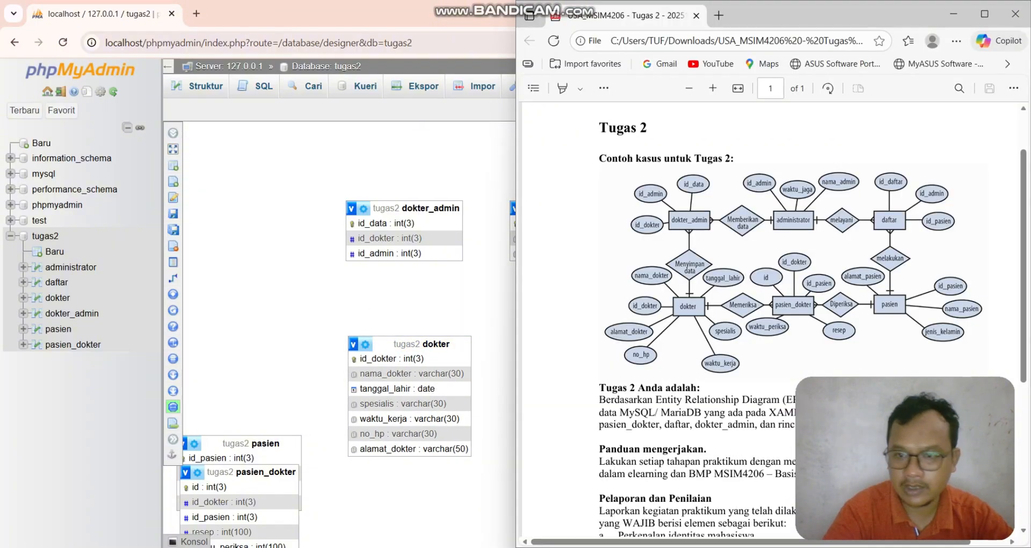
key("alt+Tab")
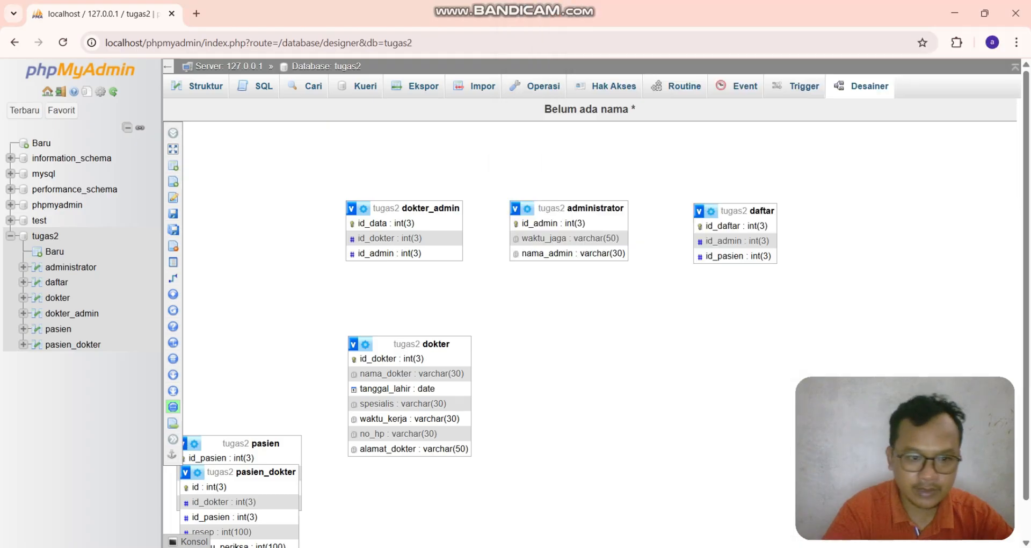
left_click_drag(247, 471, 576, 342)
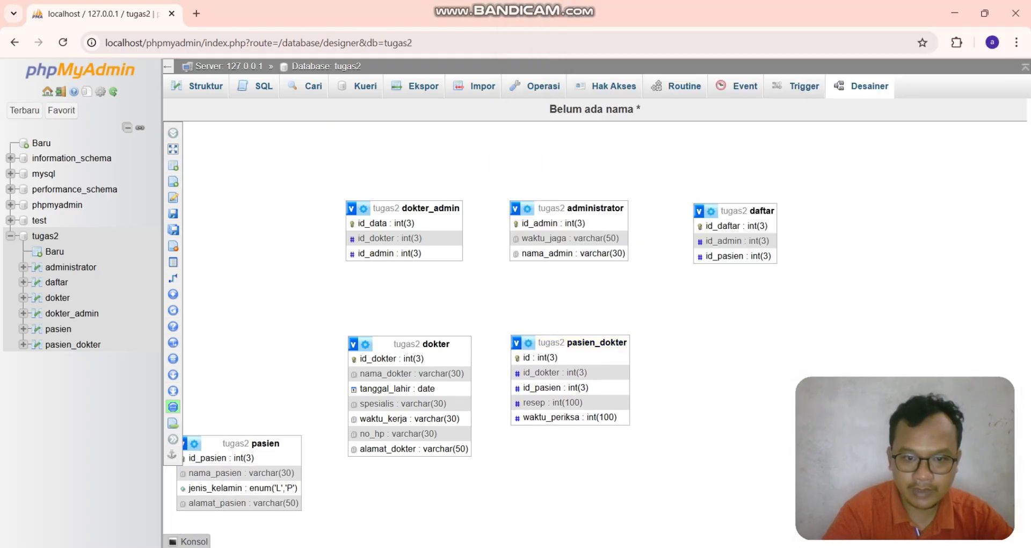
- Move the pasien table to the right of pasien_dokter in the lower row
key("alt+Tab")
key("alt+Tab")
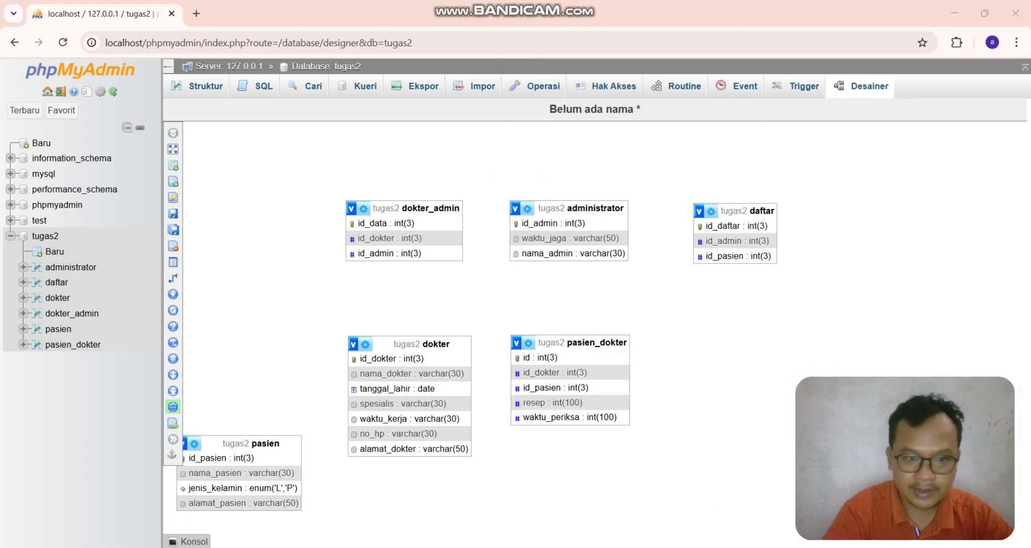
left_click_drag(242, 443, 753, 347)
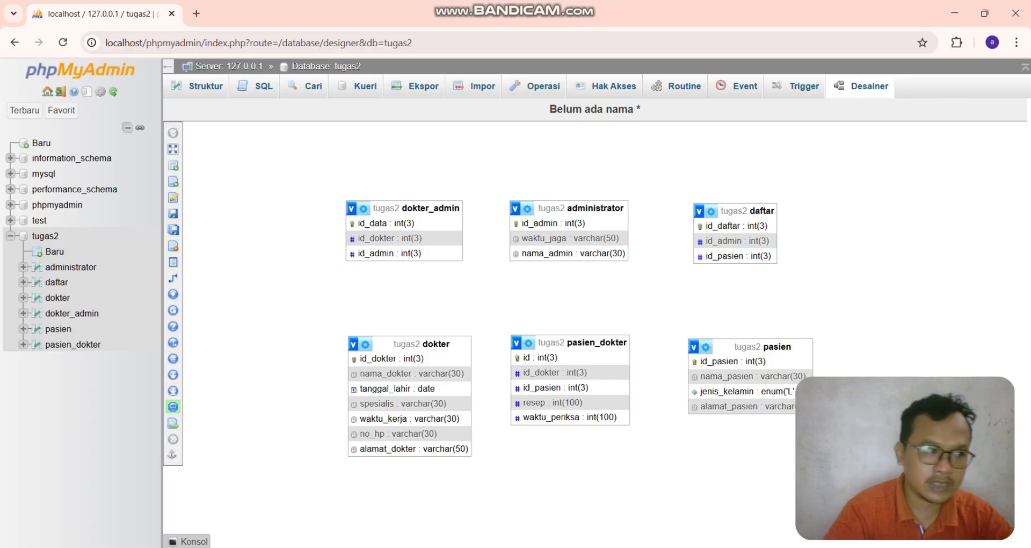
- Save the designer page under the name tugas2
mouse_move(173, 213)
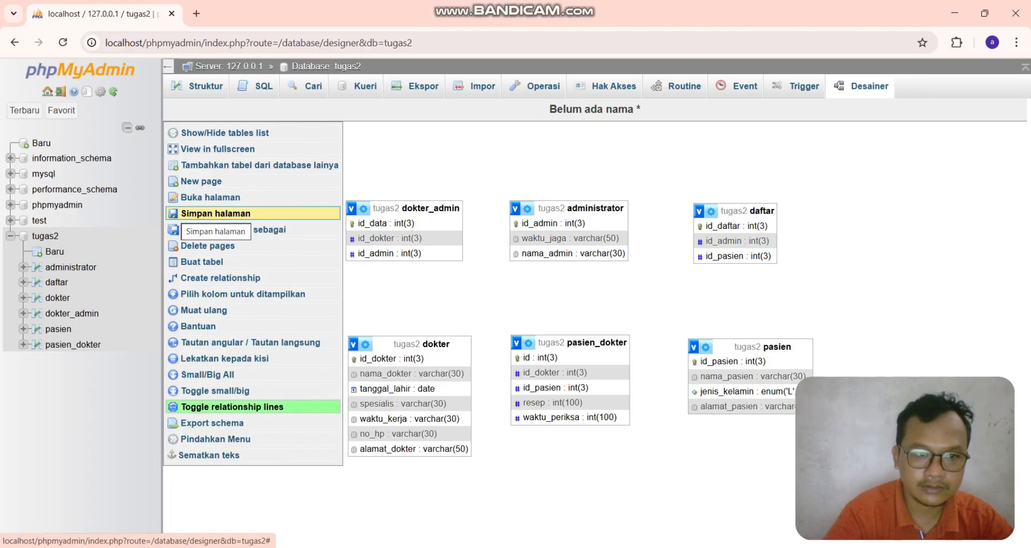
left_click(177, 214)
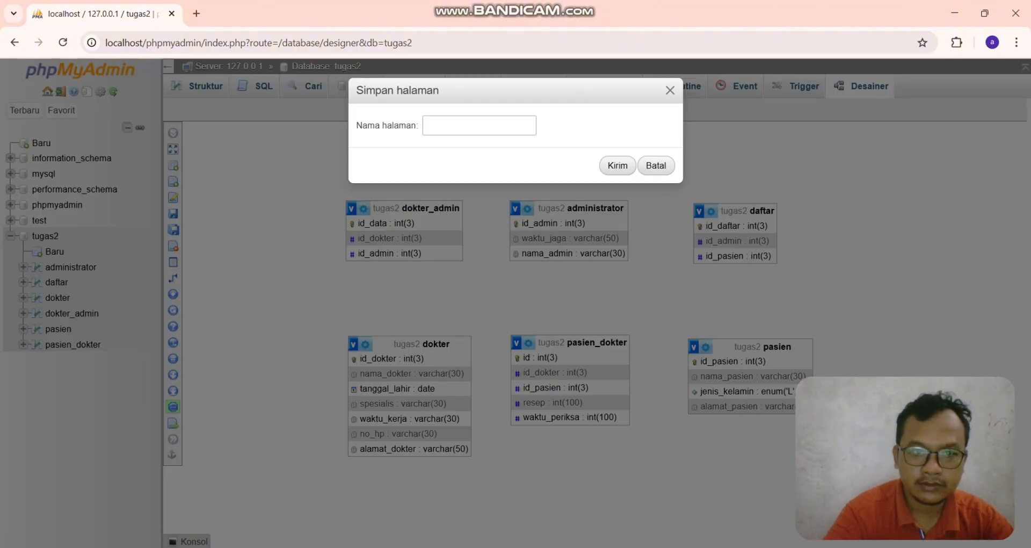
type("TUGA")
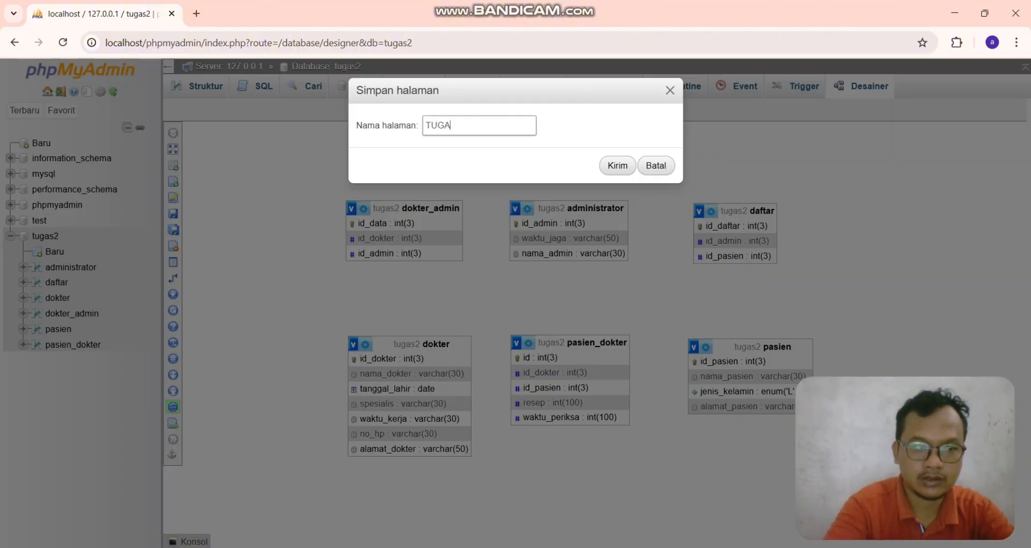
type("S2")
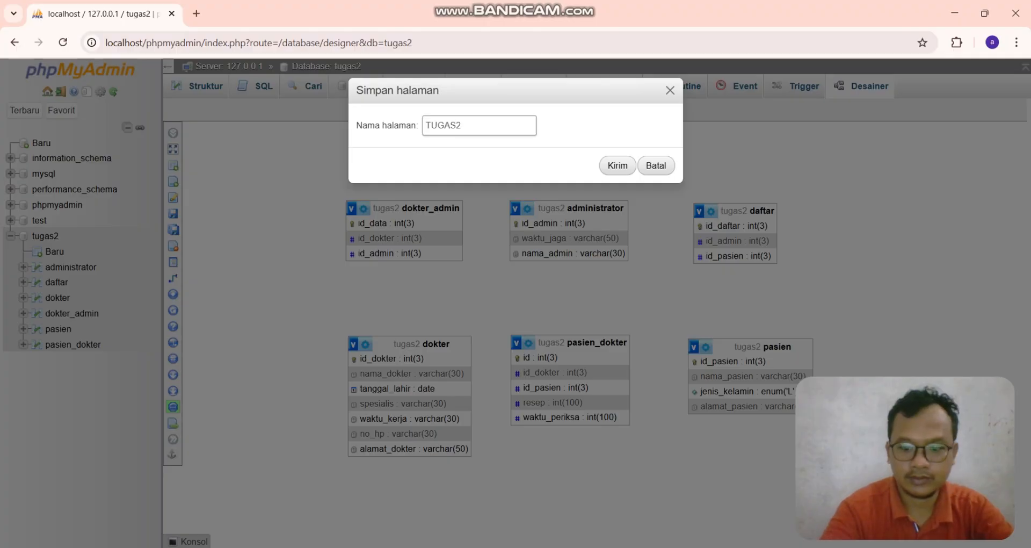
key("BackSpace")
key("BackSpace")
key("BackSpace")
key("BackSpace")
key("BackSpace")
key("BackSpace")
type("tuga")
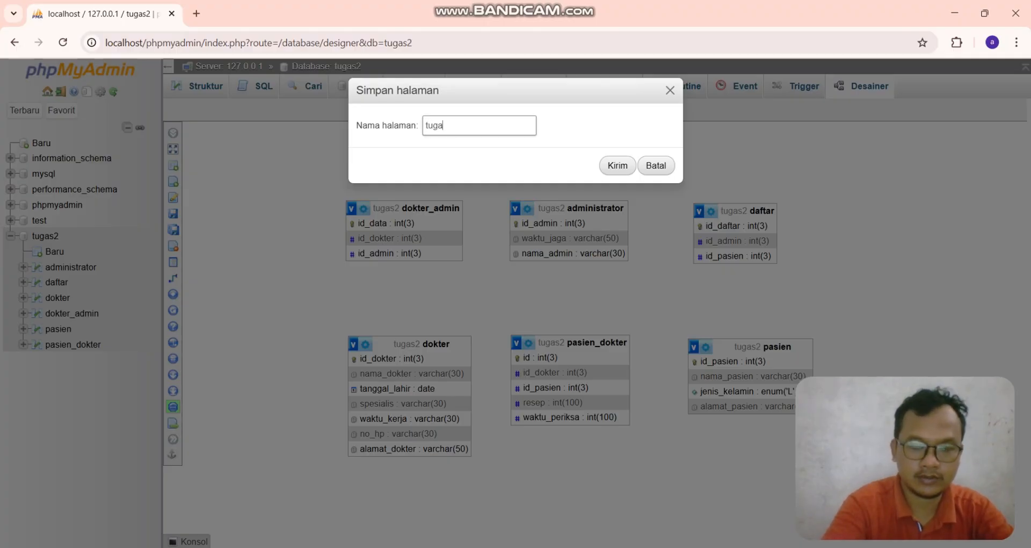
type("s2")
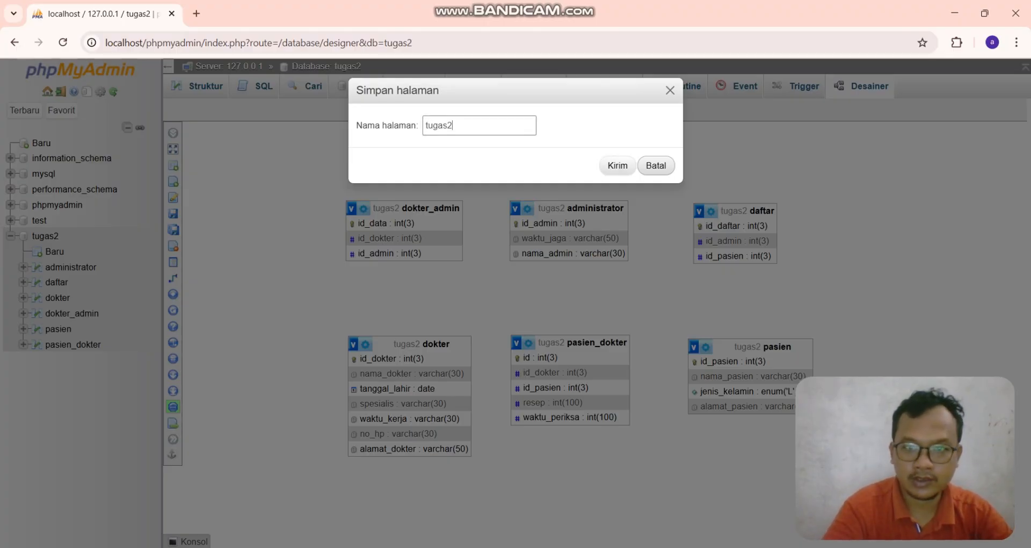
left_click(618, 165)
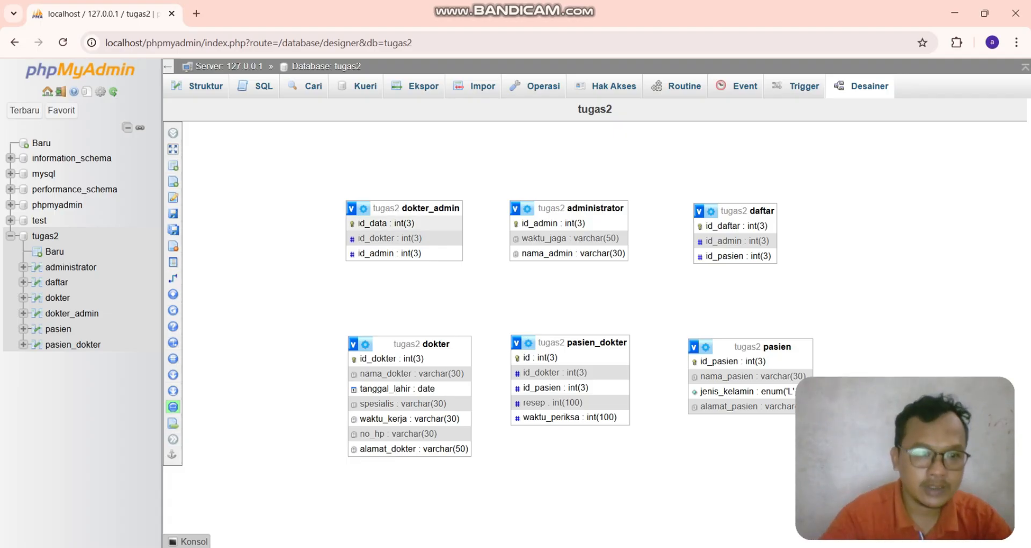
- Create a relationship linking pasien_dokter's id_pasien to pasien's id_pasien, with CASCADE on delete and on update
mouse_move(173, 278)
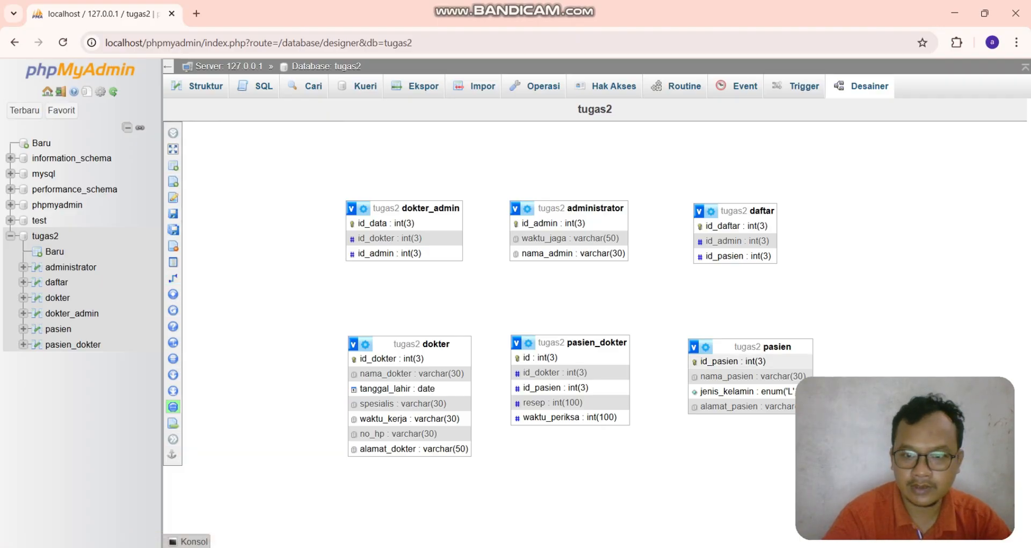
left_click(173, 277)
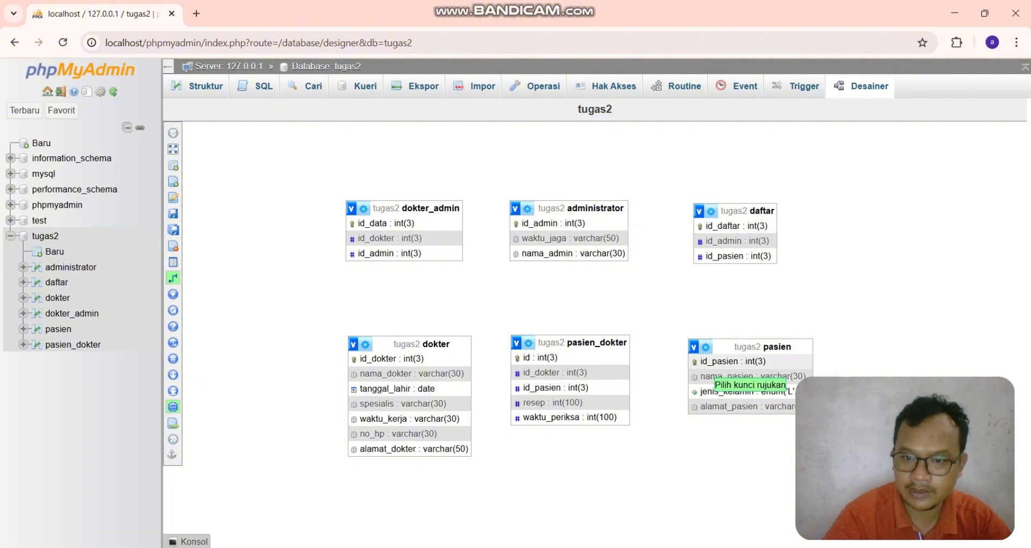
left_click(714, 361)
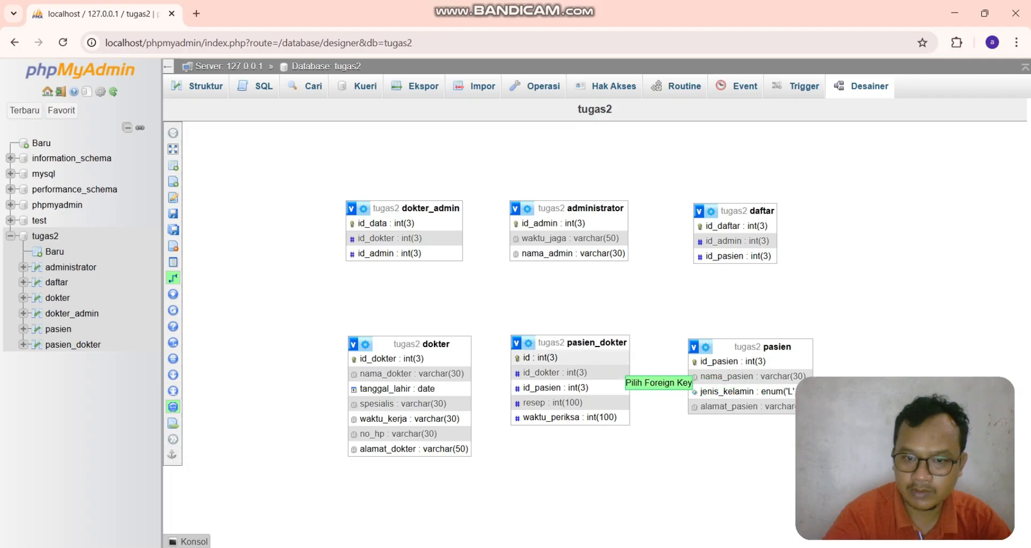
left_click(585, 389)
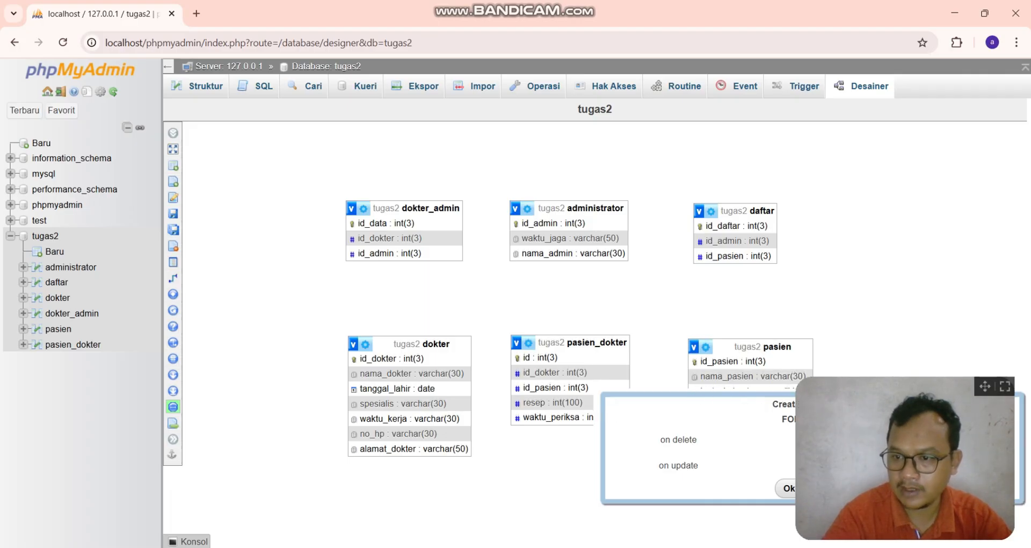
left_click_drag(985, 386, 1002, 211)
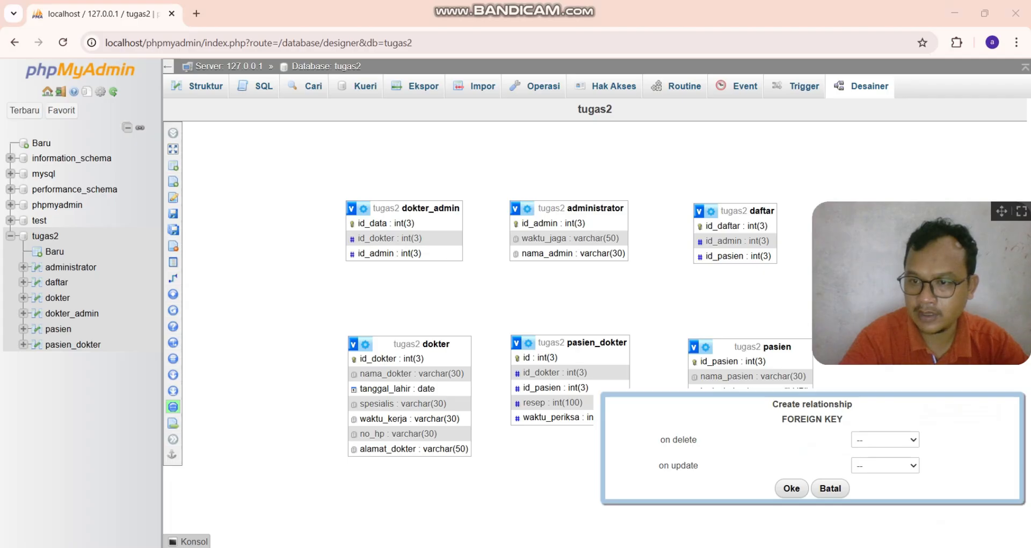
left_click(885, 439)
left_click(877, 472)
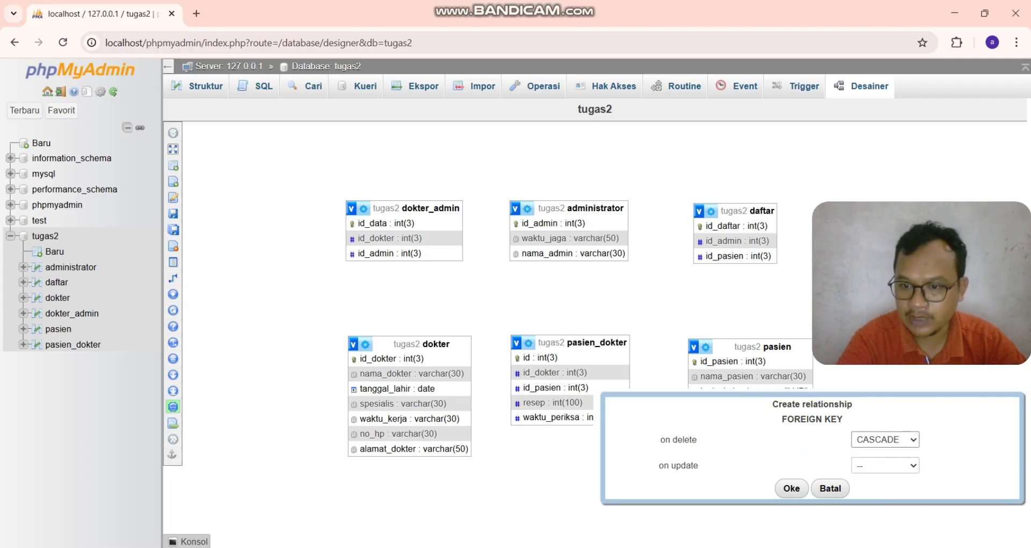
left_click(885, 465)
left_click(880, 398)
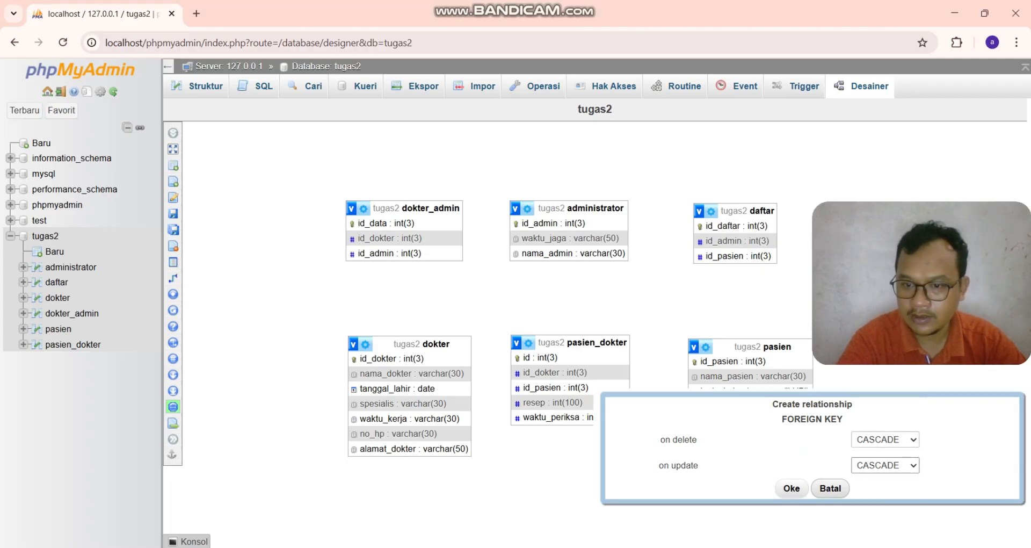
left_click(791, 488)
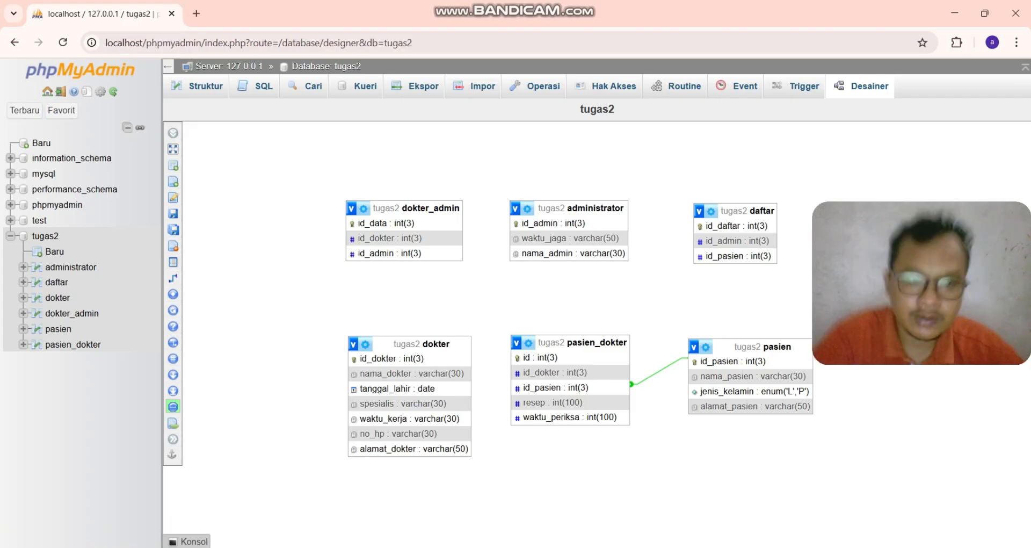
- Create a relationship linking daftar's id_pasien to pasien's id_pasien with CASCADE on delete and update, then reload the page
mouse_move(173, 278)
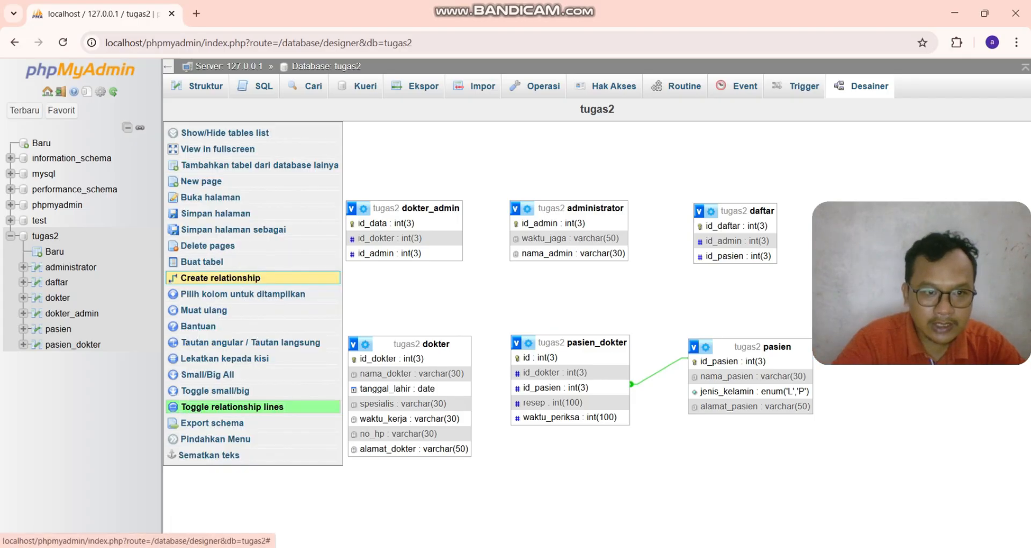
left_click(221, 278)
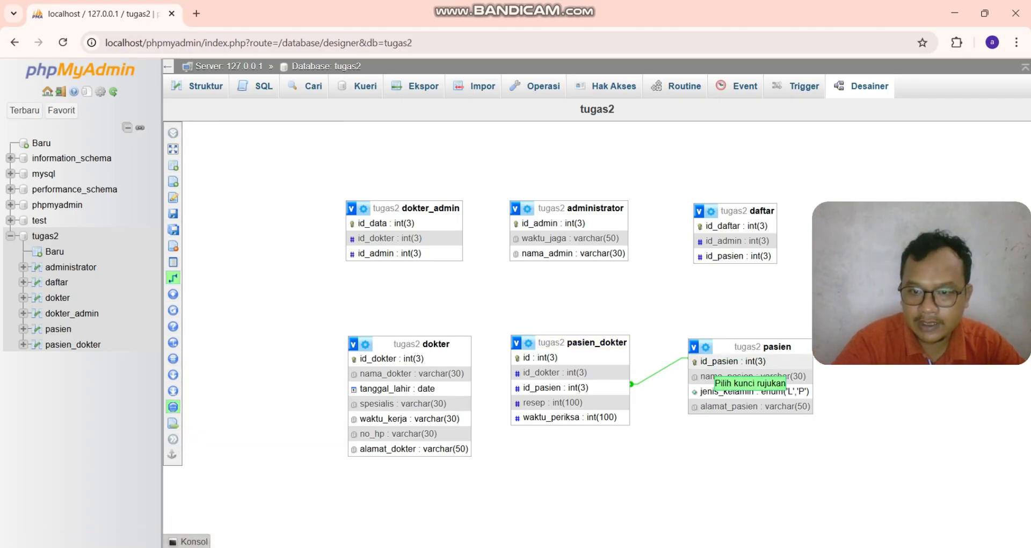
left_click(736, 256)
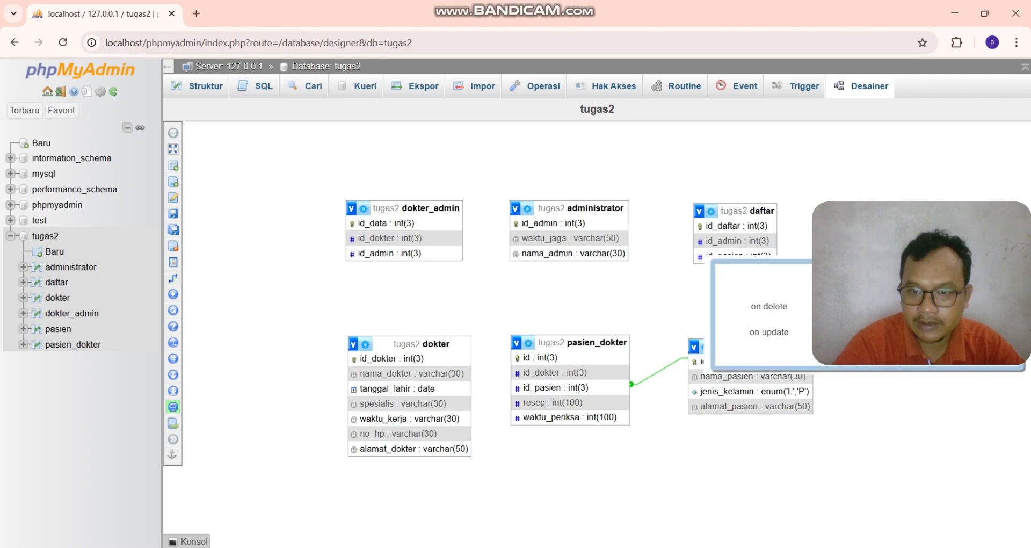
mouse_move(1002, 208)
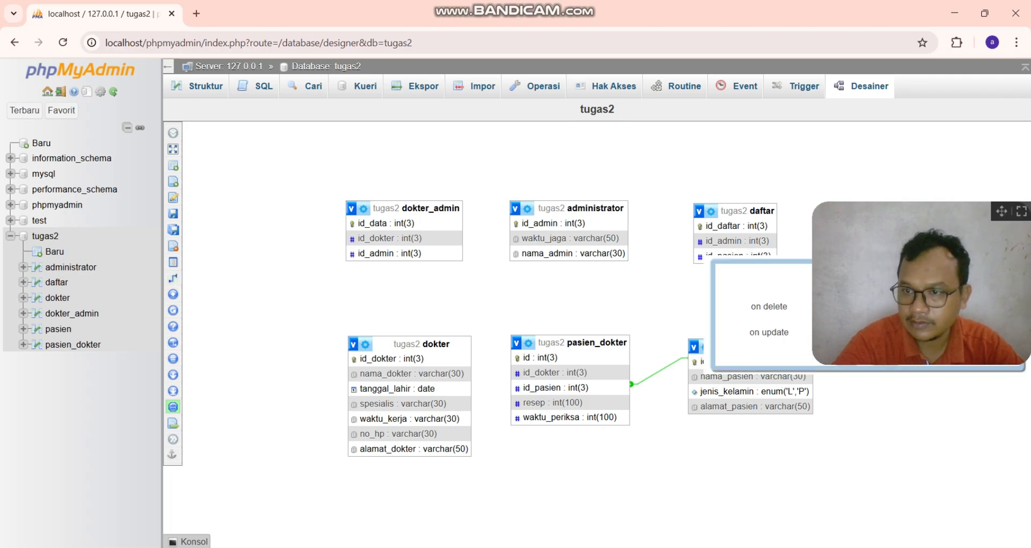
left_click_drag(1003, 209, 999, 117)
left_click(920, 306)
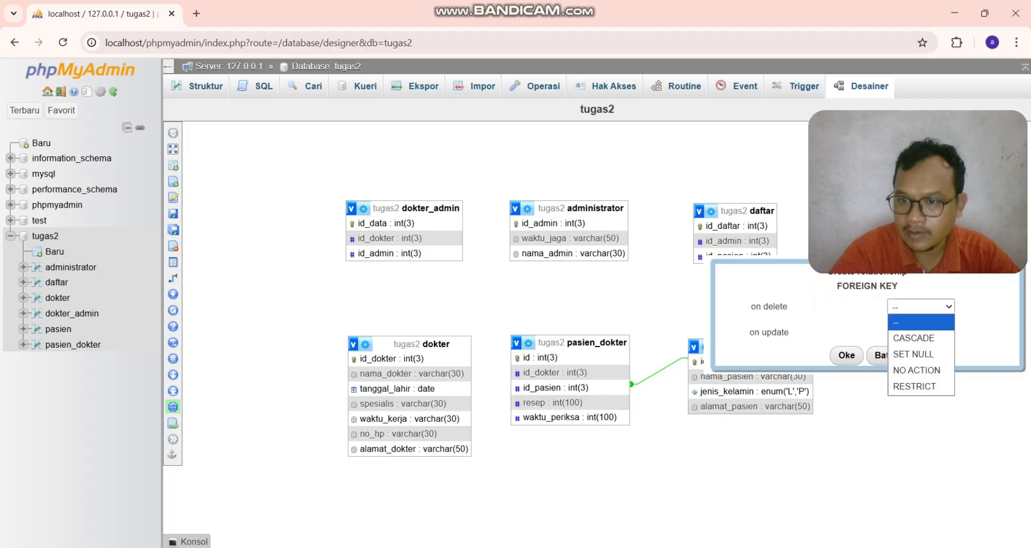
left_click(913, 338)
left_click(921, 332)
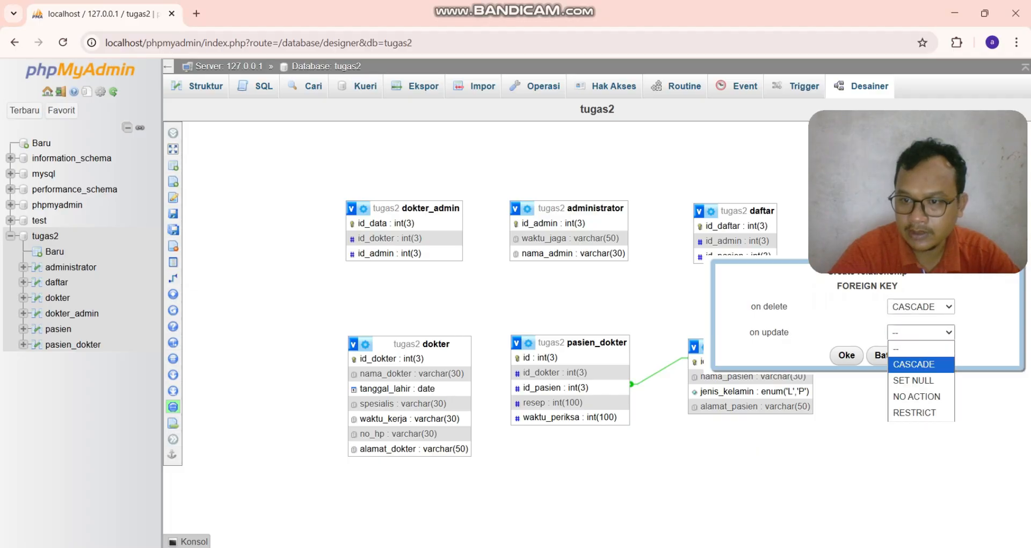
left_click(914, 364)
left_click(846, 355)
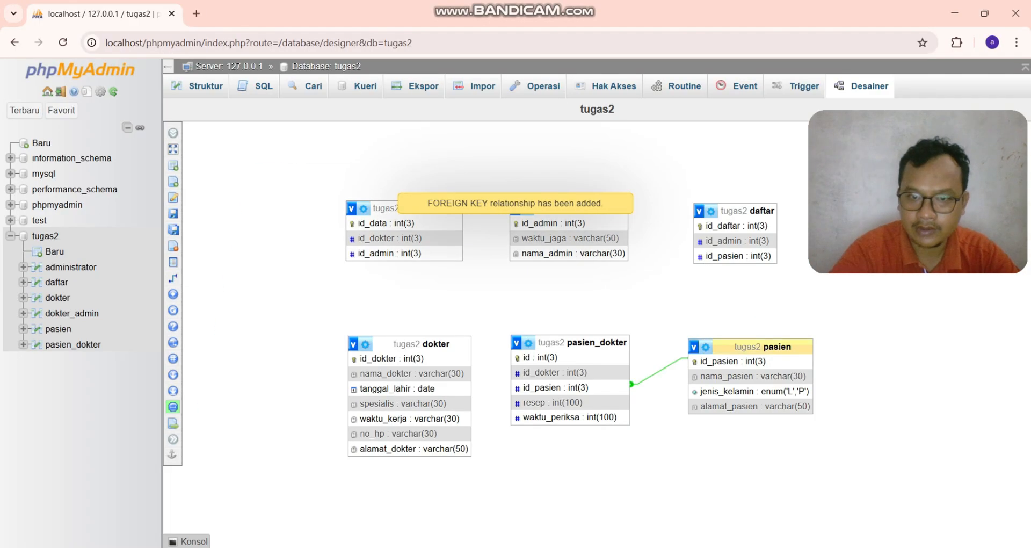
left_click(63, 42)
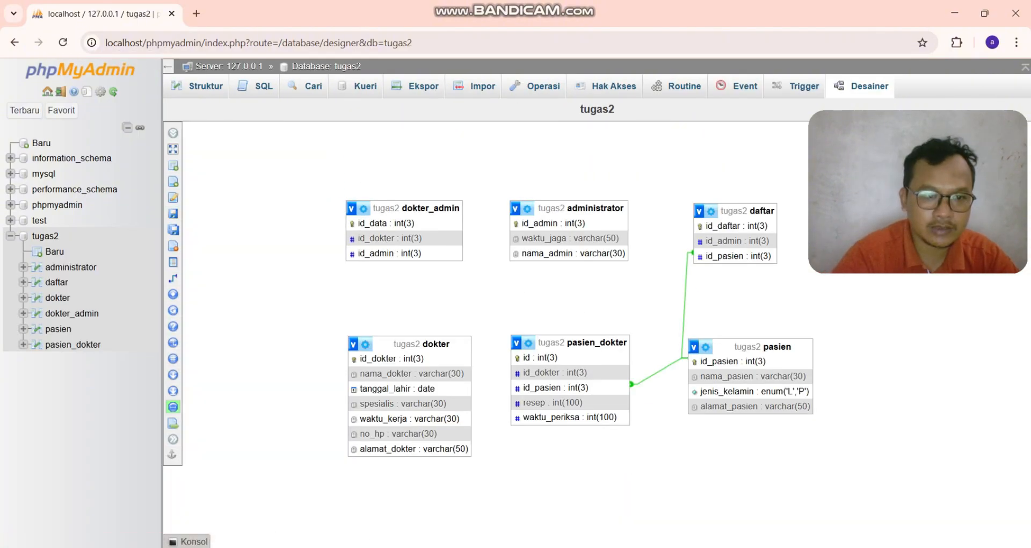
- Create a relationship between daftar's id_admin and administrator's id_admin, with CASCADE on delete and on update
left_click(221, 278)
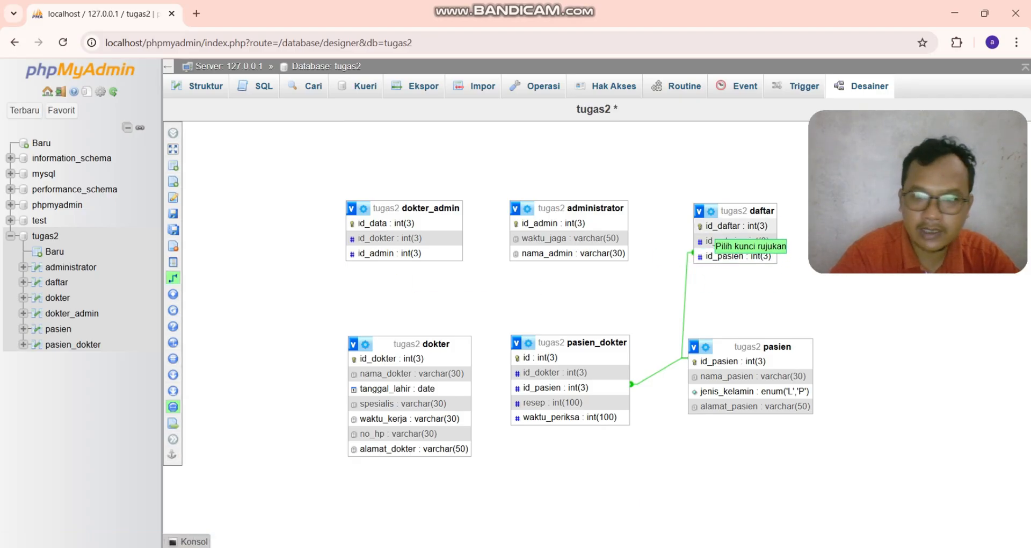
left_click(712, 241)
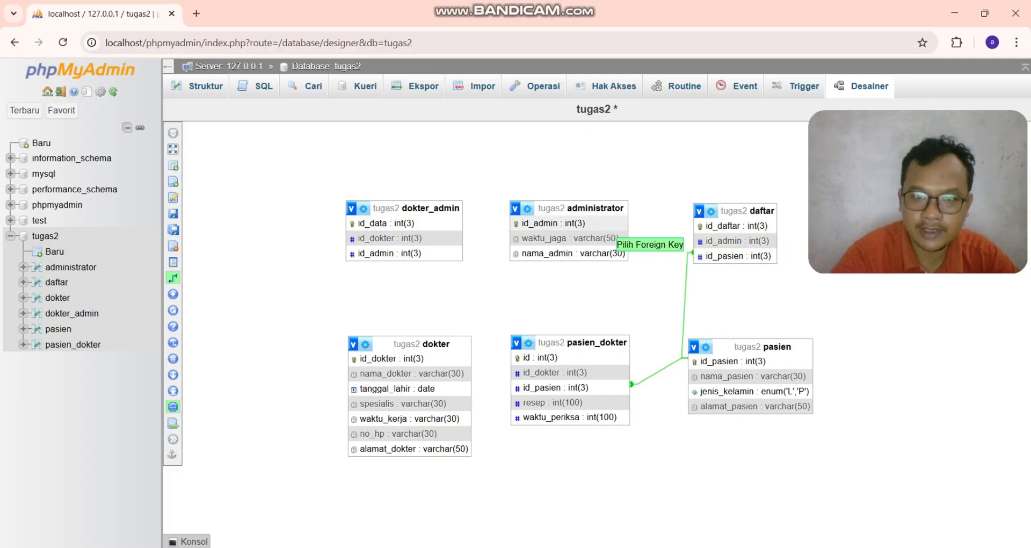
left_click(602, 224)
left_click(888, 276)
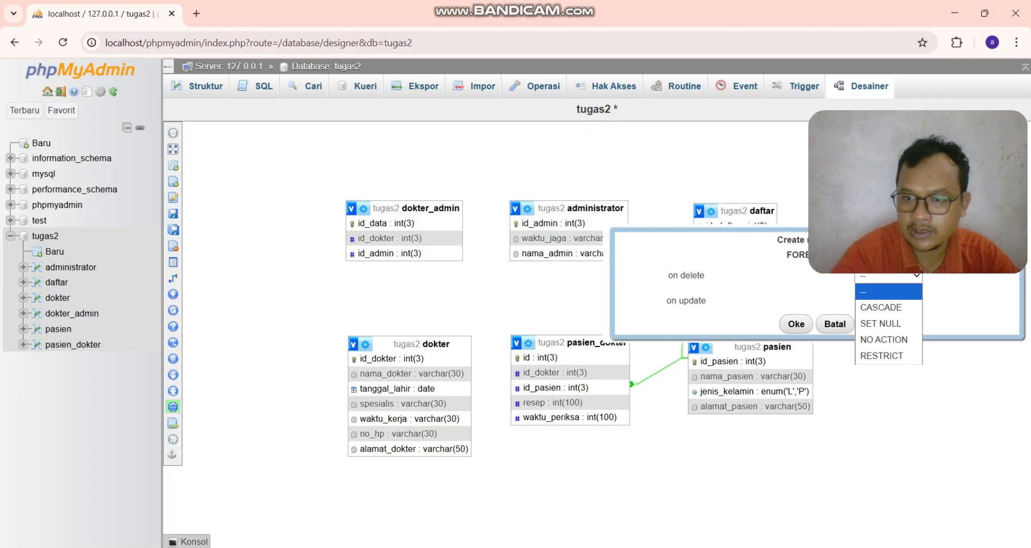
left_click(880, 308)
left_click(889, 301)
left_click(881, 332)
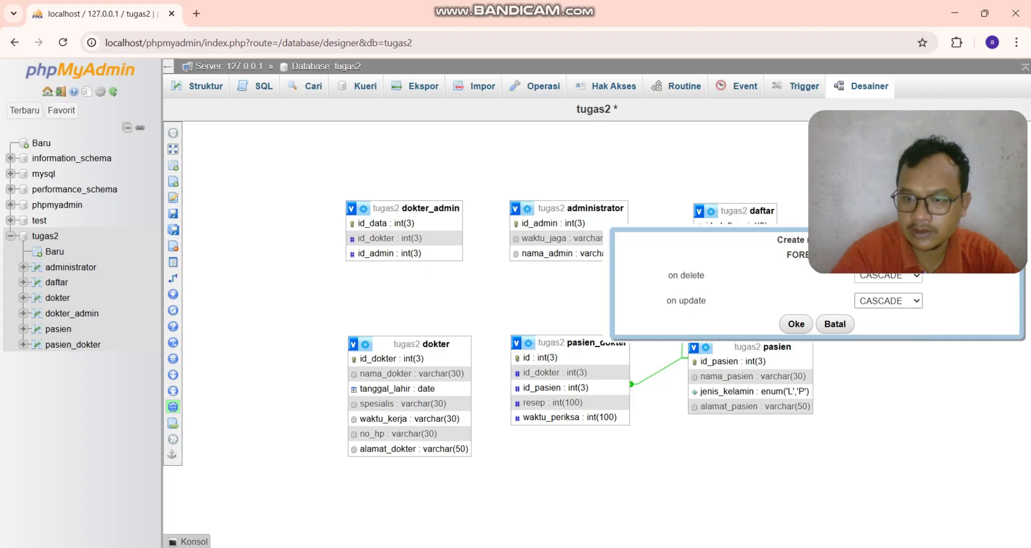
left_click(796, 324)
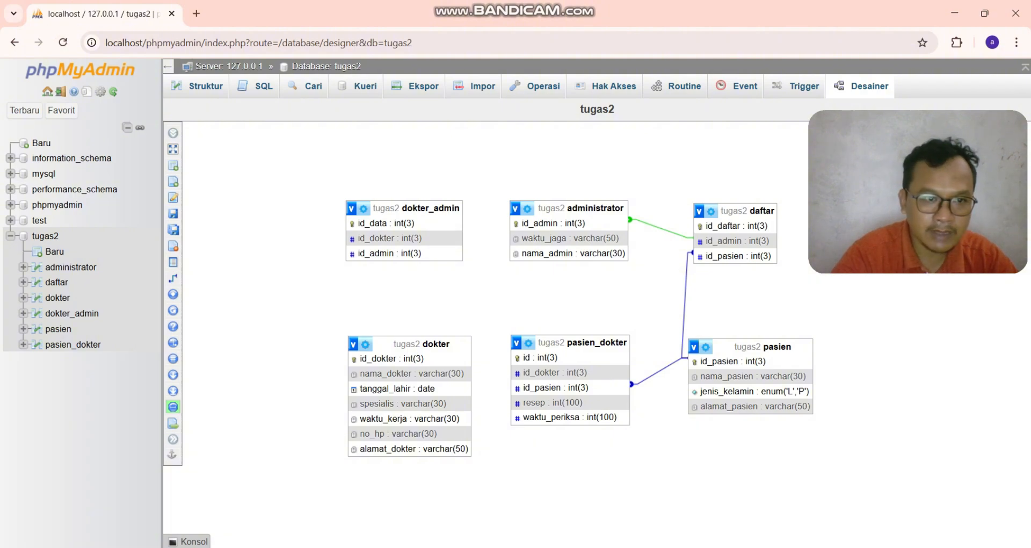
- Create a relationship linking dokter_admin's id_admin to administrator's id_admin, with CASCADE on delete and on update
left_click(173, 278)
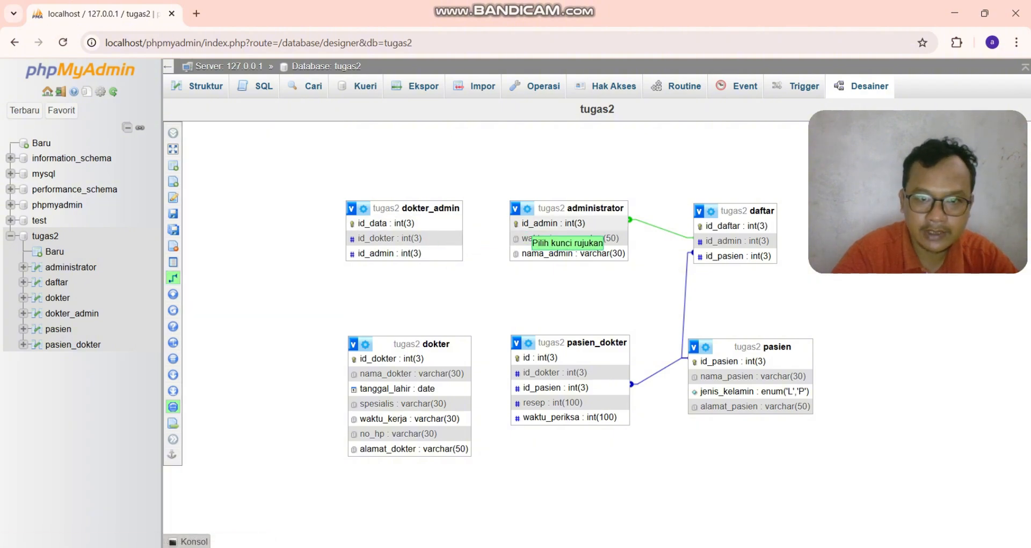
left_click(526, 224)
left_click(424, 253)
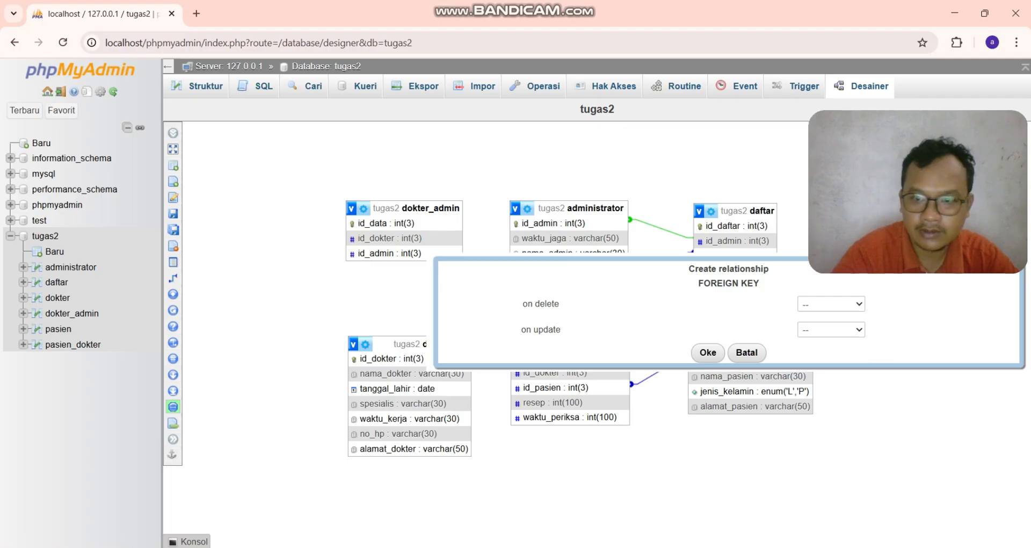
left_click(831, 304)
left_click(823, 335)
left_click(831, 329)
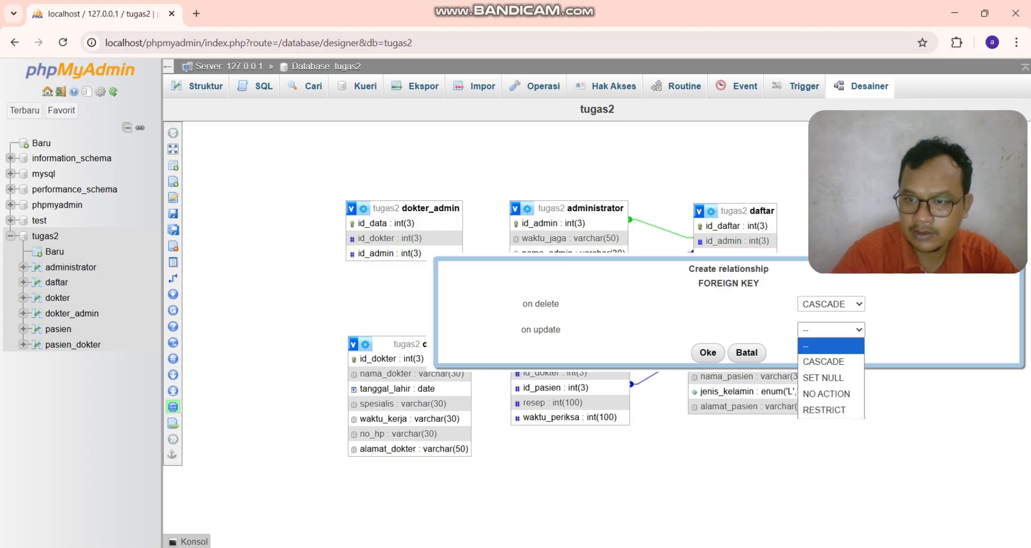
left_click(824, 361)
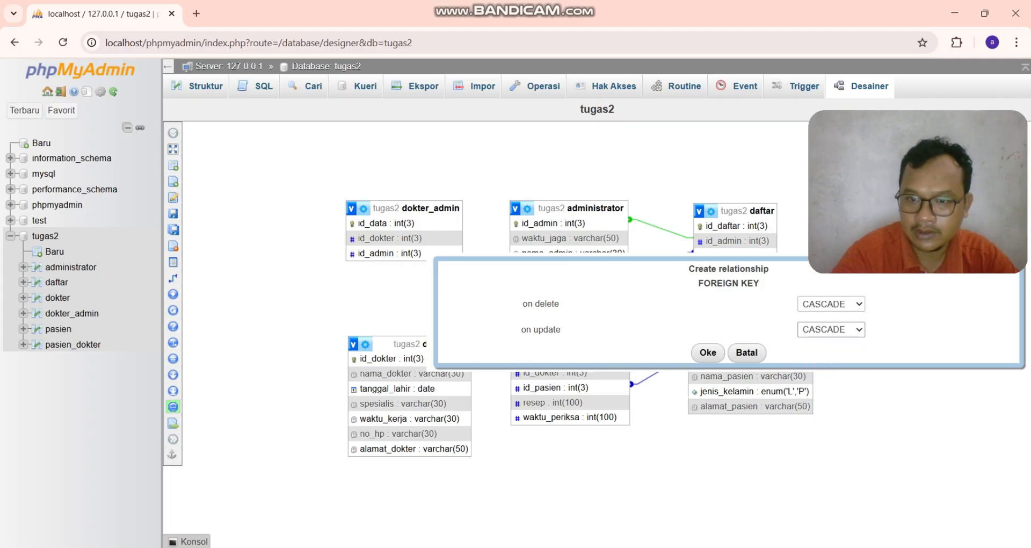
left_click(708, 352)
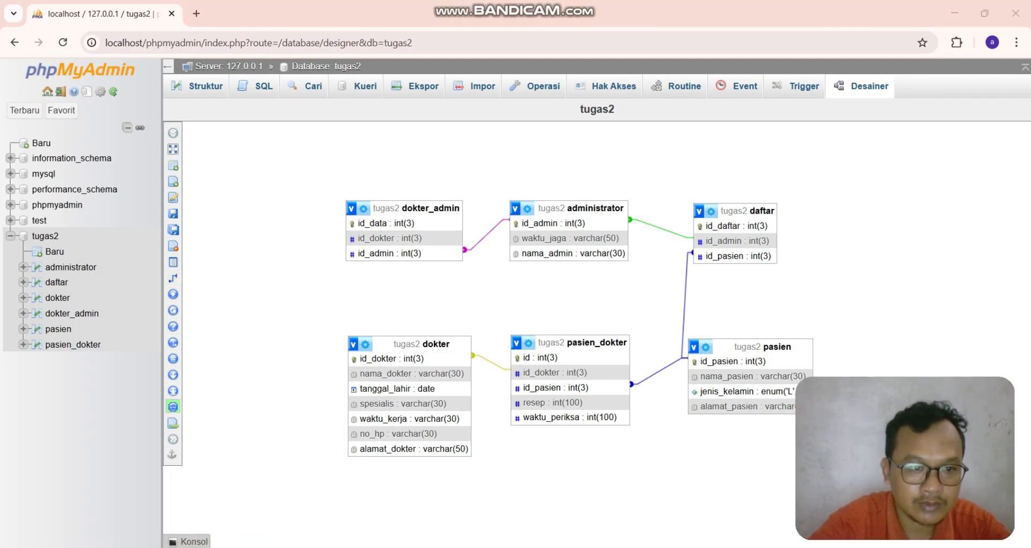
- Create a relationship linking dokter_admin's id_dokter to dokter's id_dokter with CASCADE on delete and update, then reload the page
left_click(173, 278)
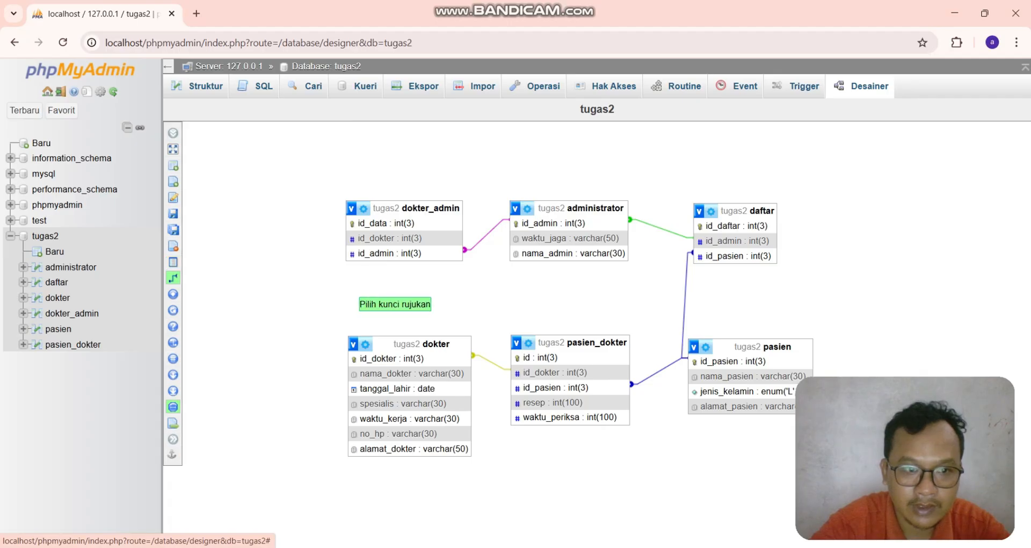
left_click(373, 358)
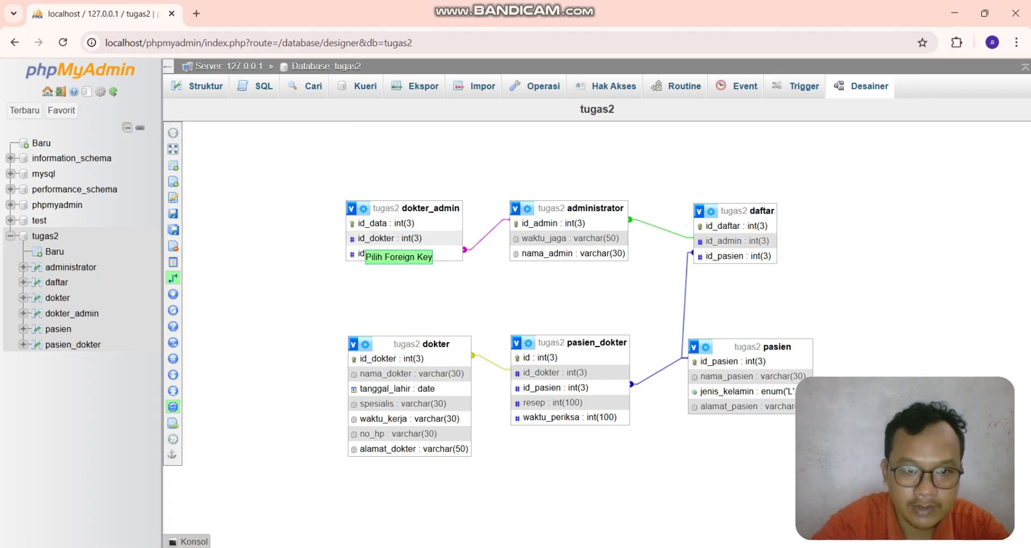
left_click(359, 239)
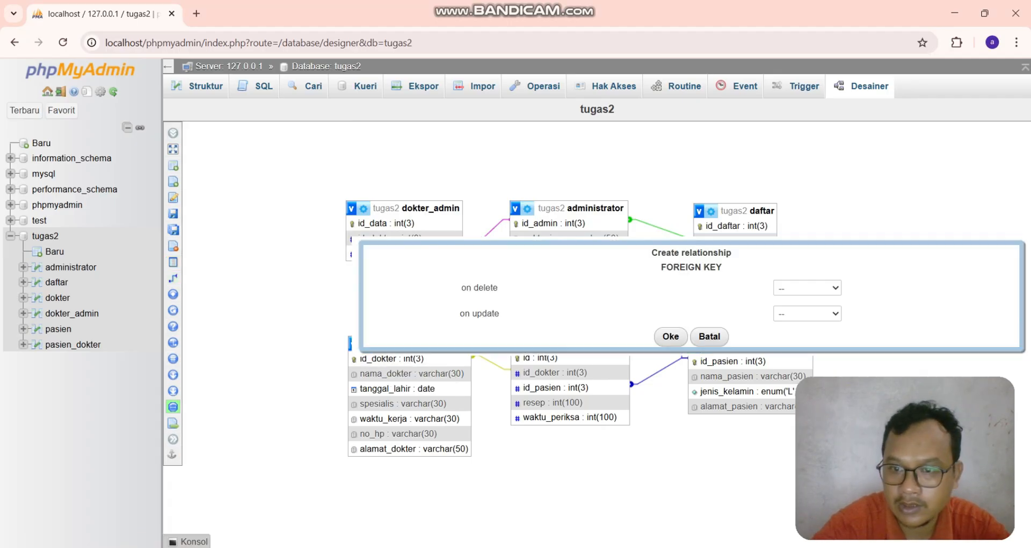
left_click(807, 287)
left_click(800, 319)
left_click(807, 313)
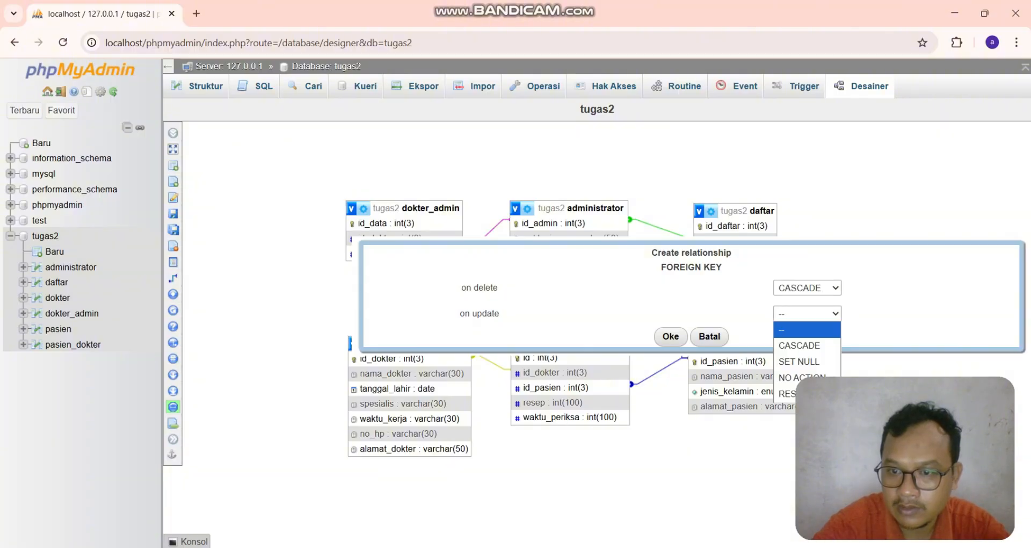
left_click(799, 345)
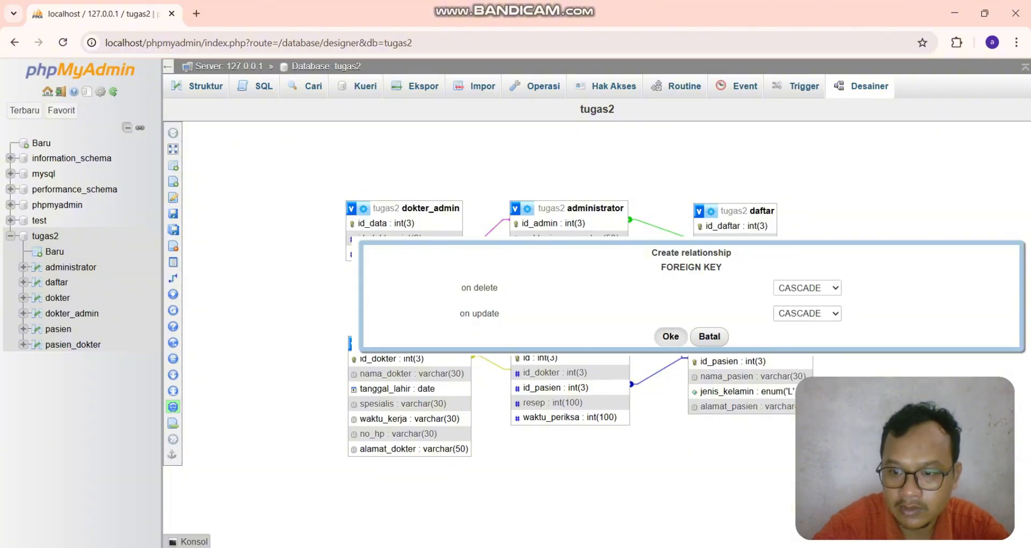
left_click(670, 336)
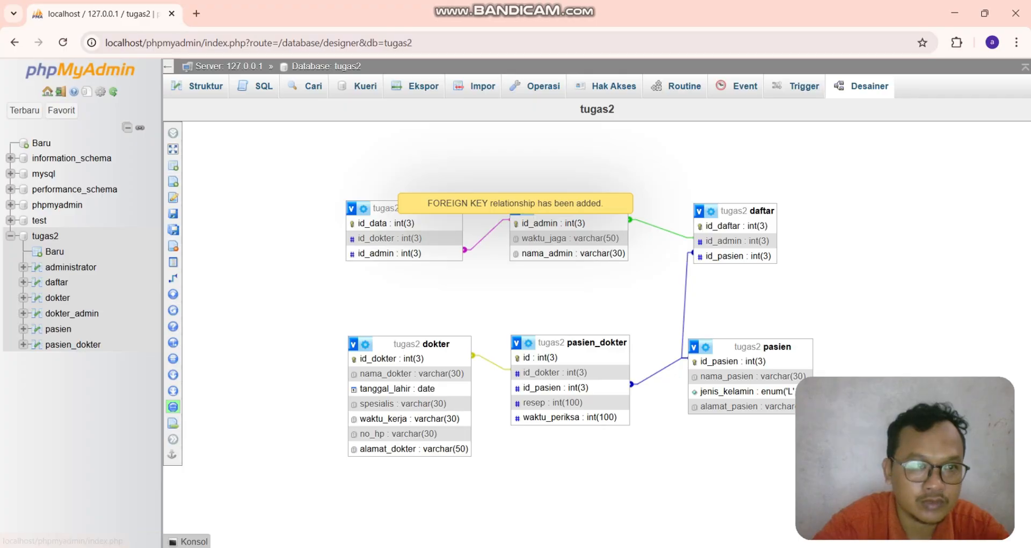
left_click(63, 41)
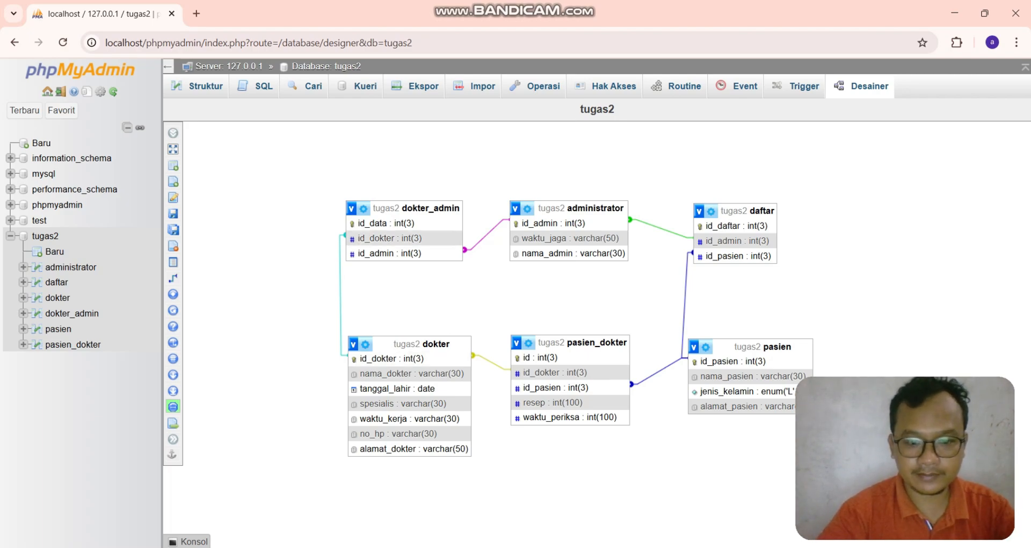
- Open the XAMPP shell and log in to the MySQL server as user root with the command mysql -u root
left_click(438, 547)
left_click(416, 73)
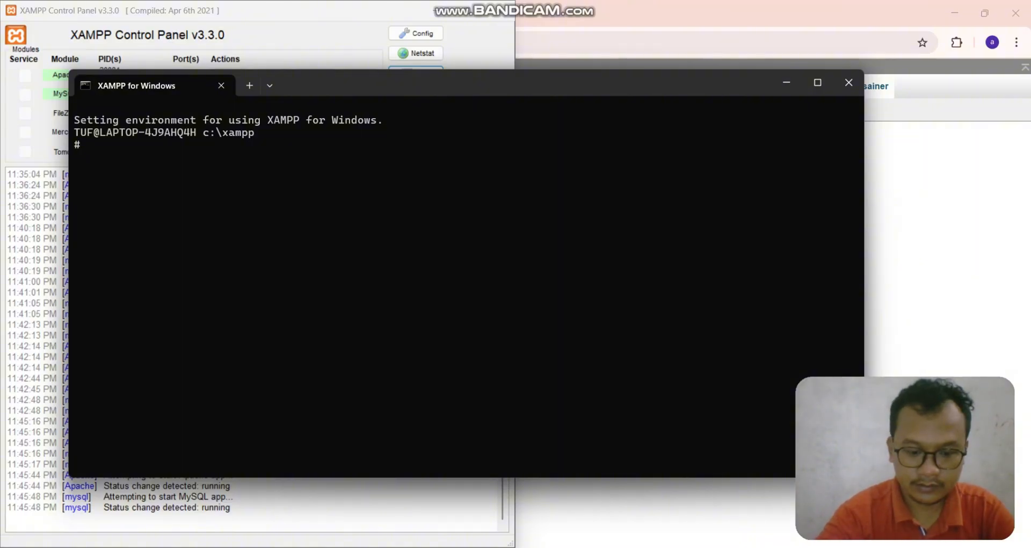
type("mys")
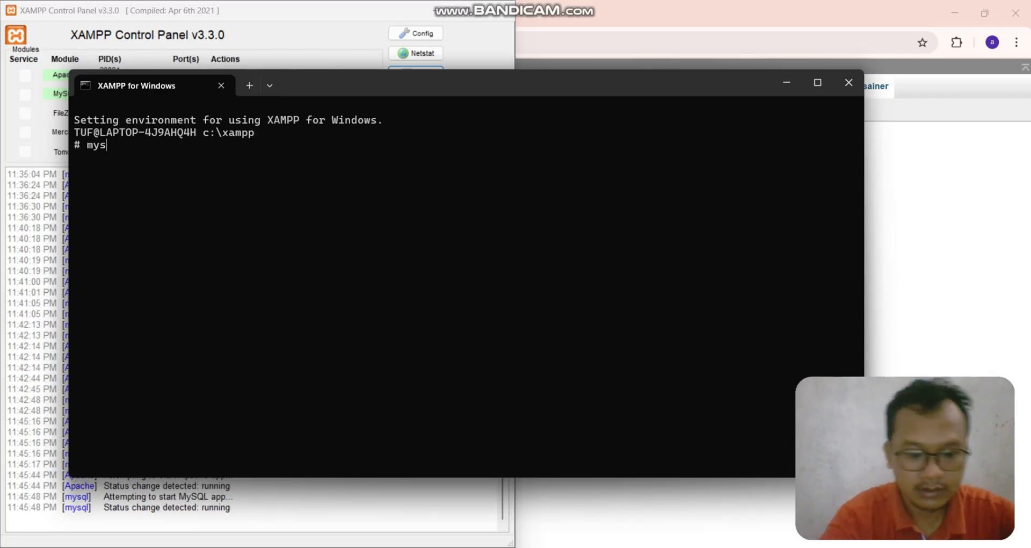
type("ql")
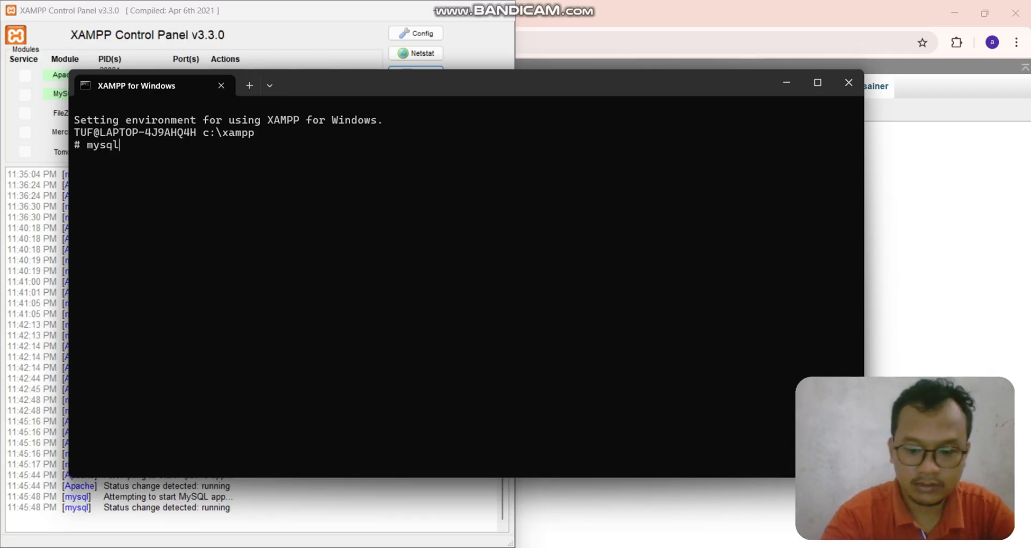
type(" -u")
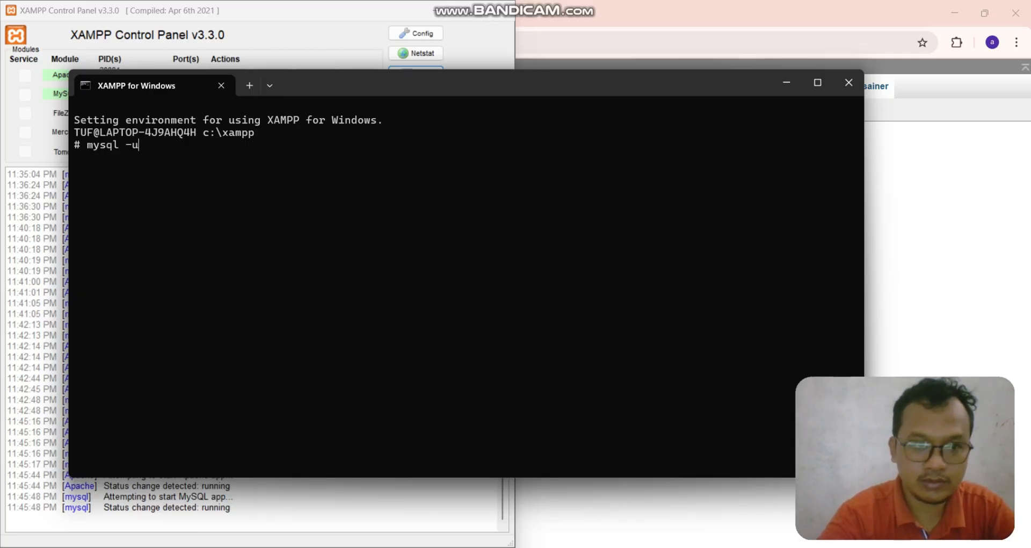
type(" root")
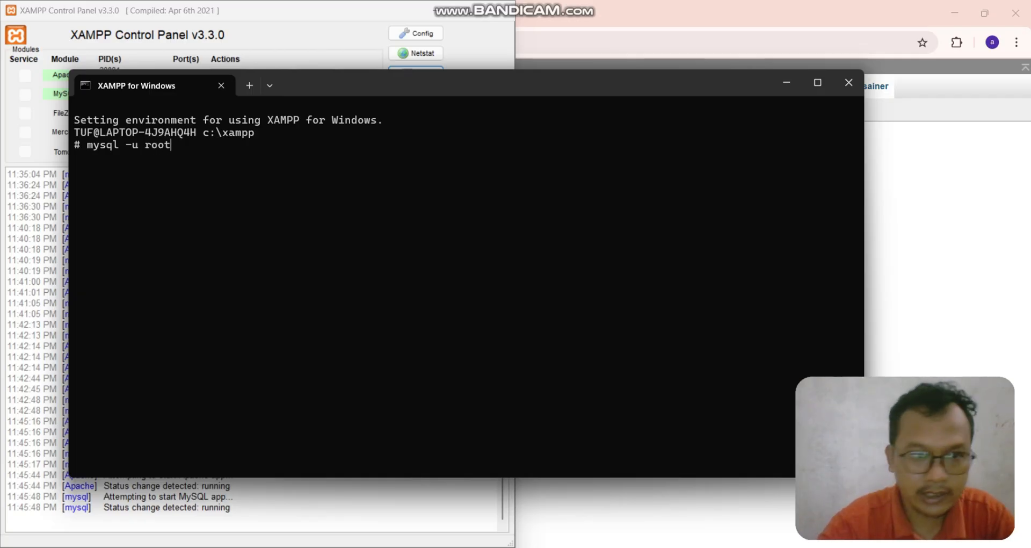
key("Return")
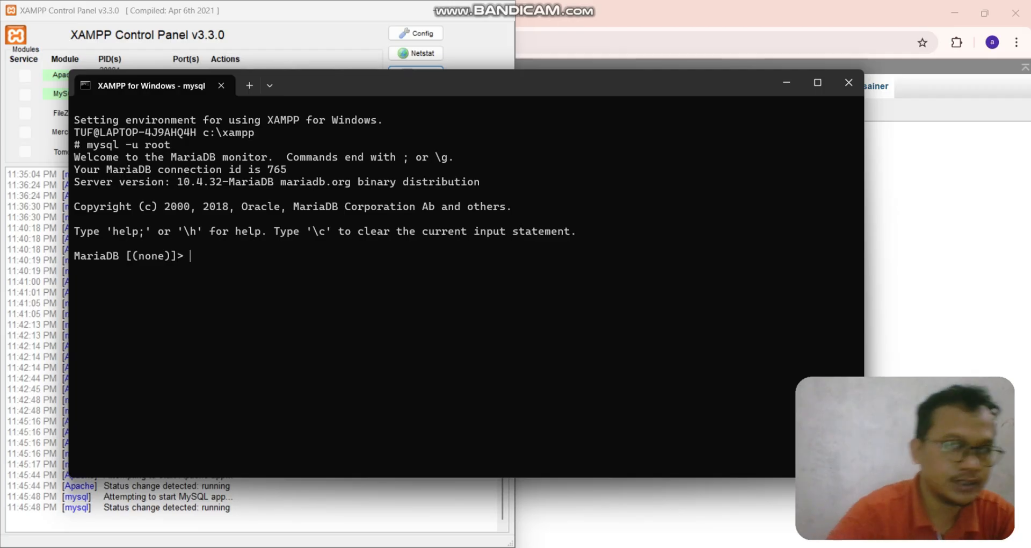
- List all databases on the server with show databases;
type("sho")
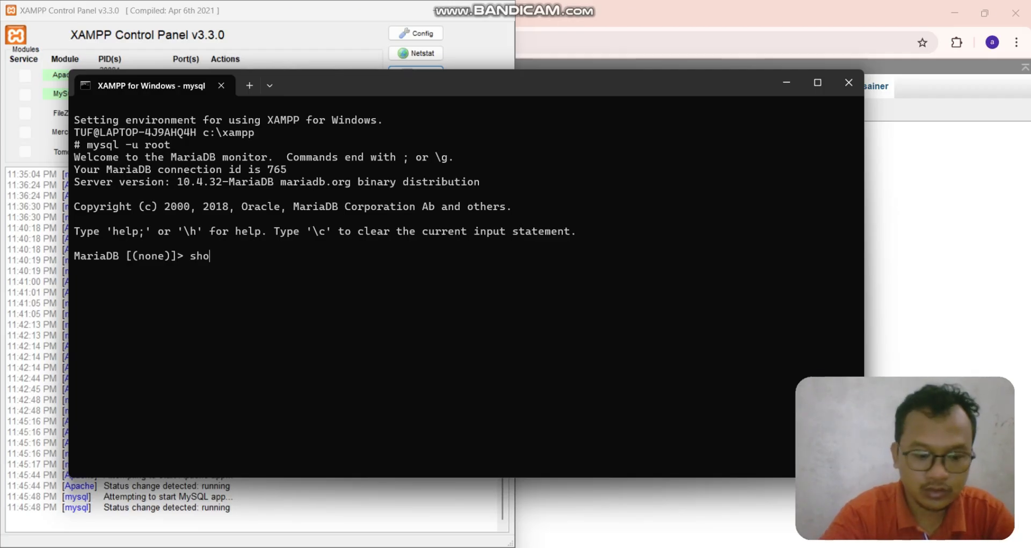
type("w databa")
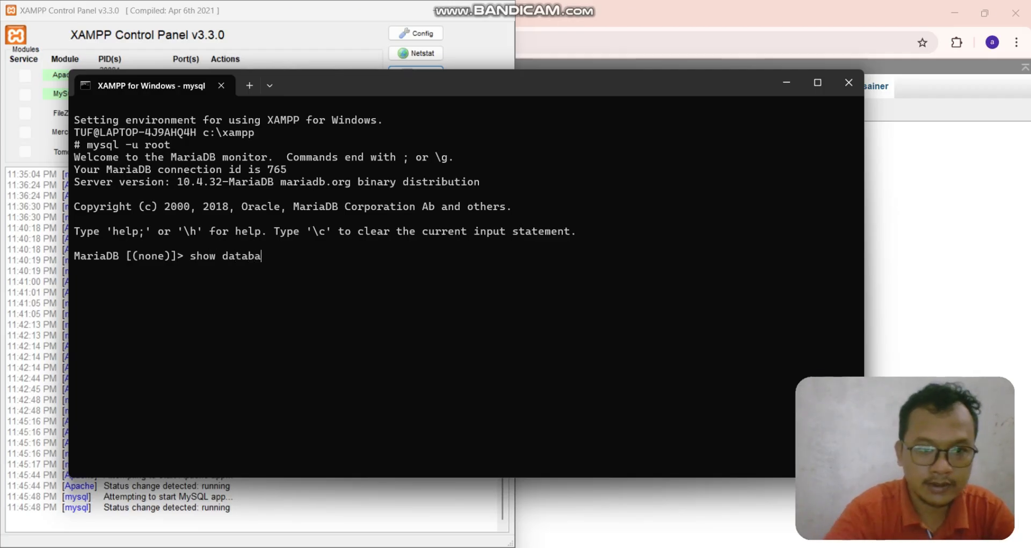
type("ses")
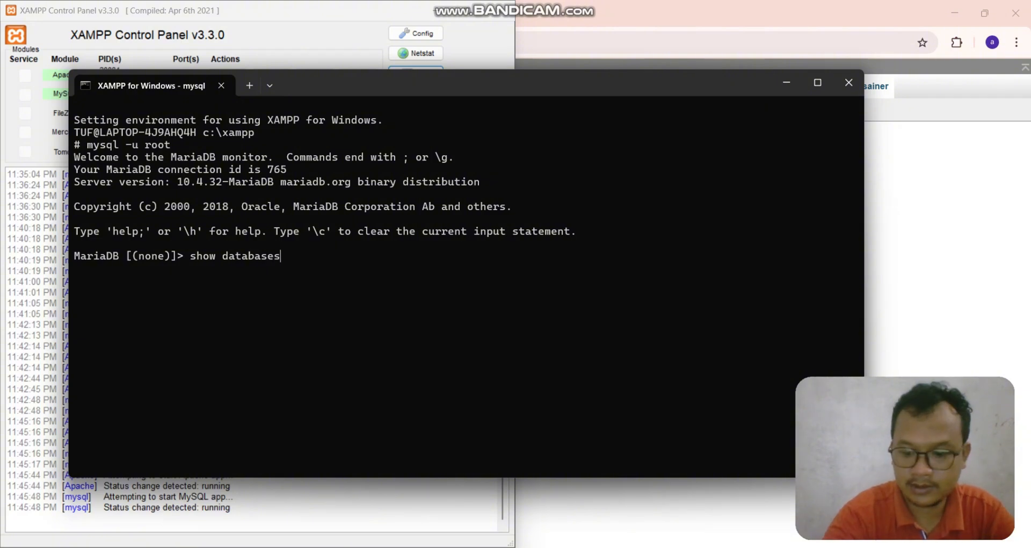
type(";")
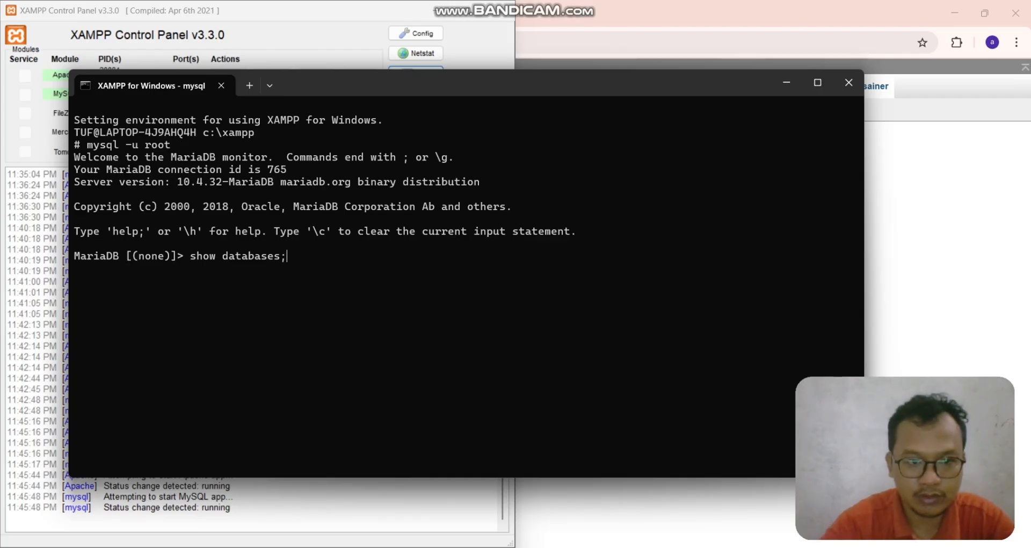
key("Return")
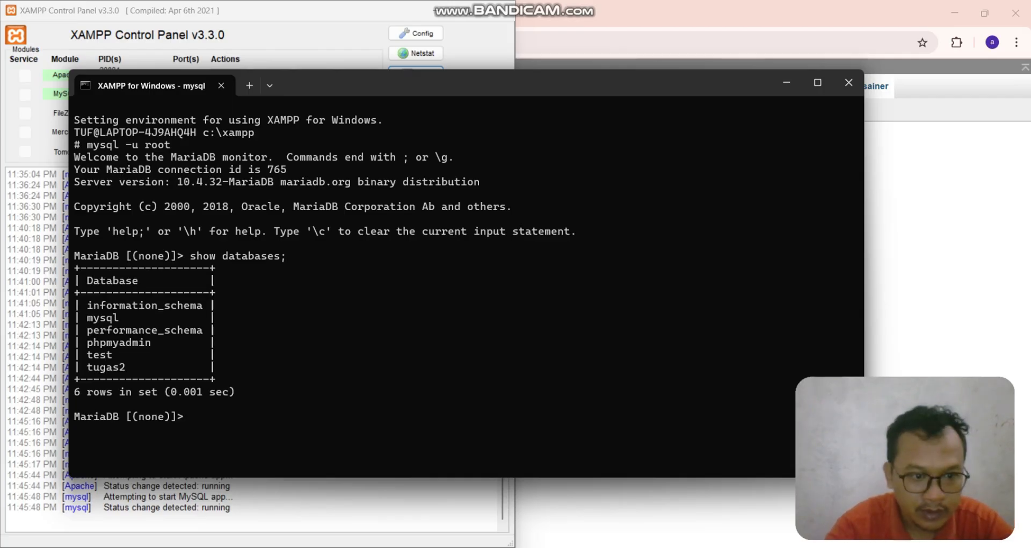
- Switch to the tugas2 database with use tugas2; and list its tables with show tables;
type("use")
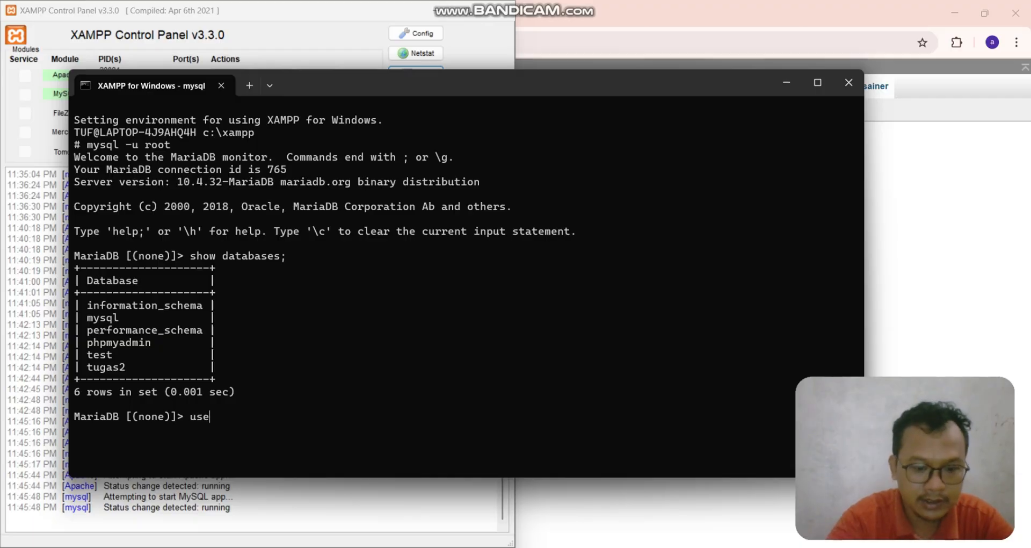
type(" tugas")
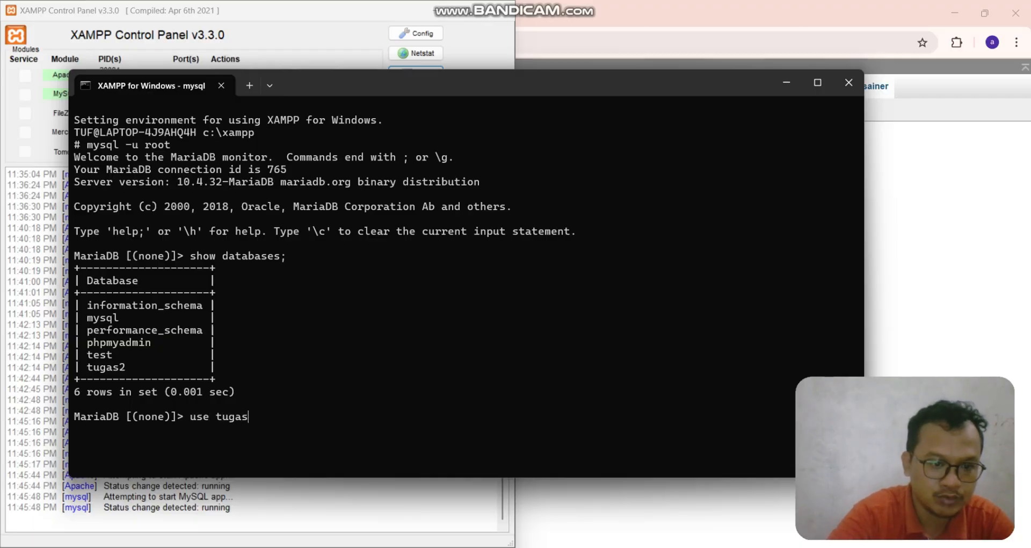
type("2")
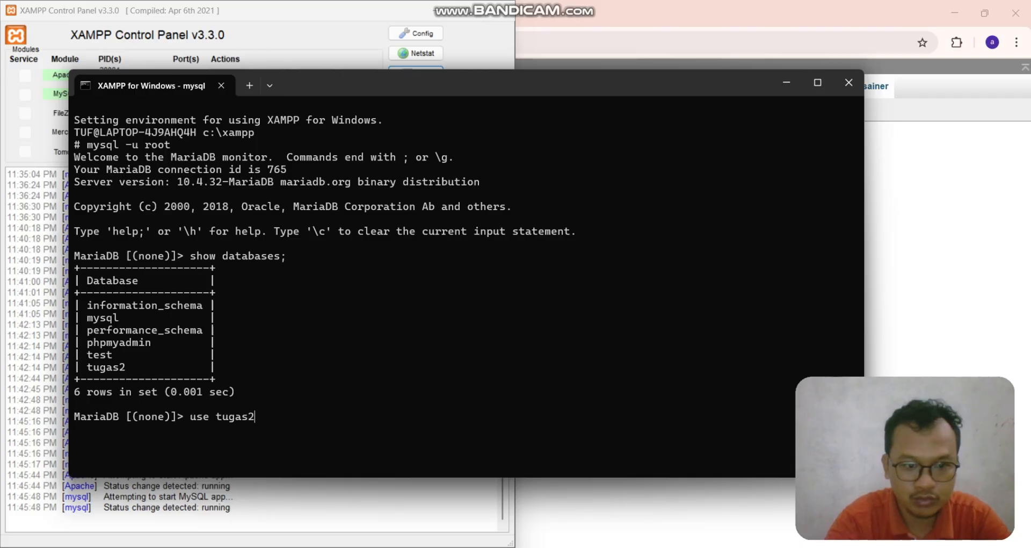
type(";")
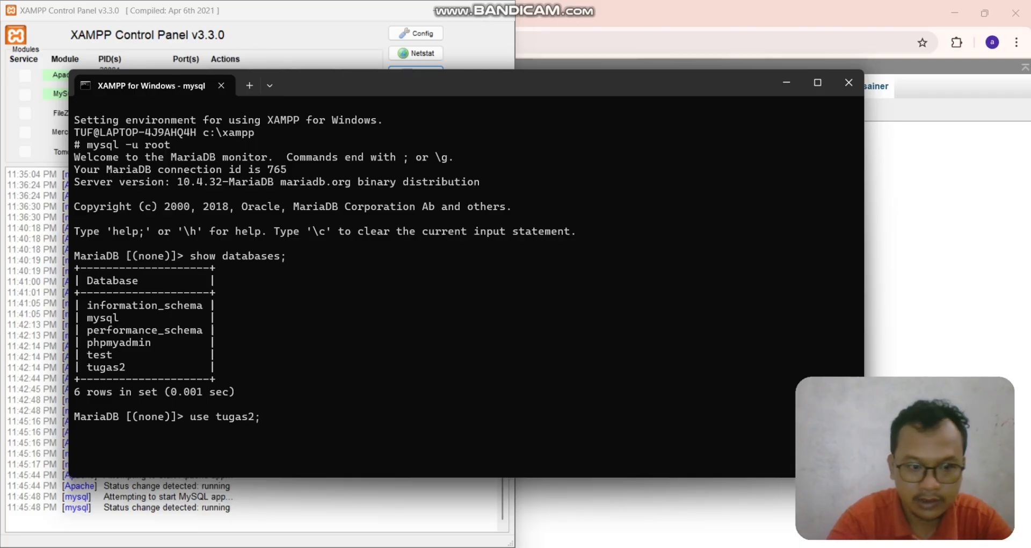
key("Return")
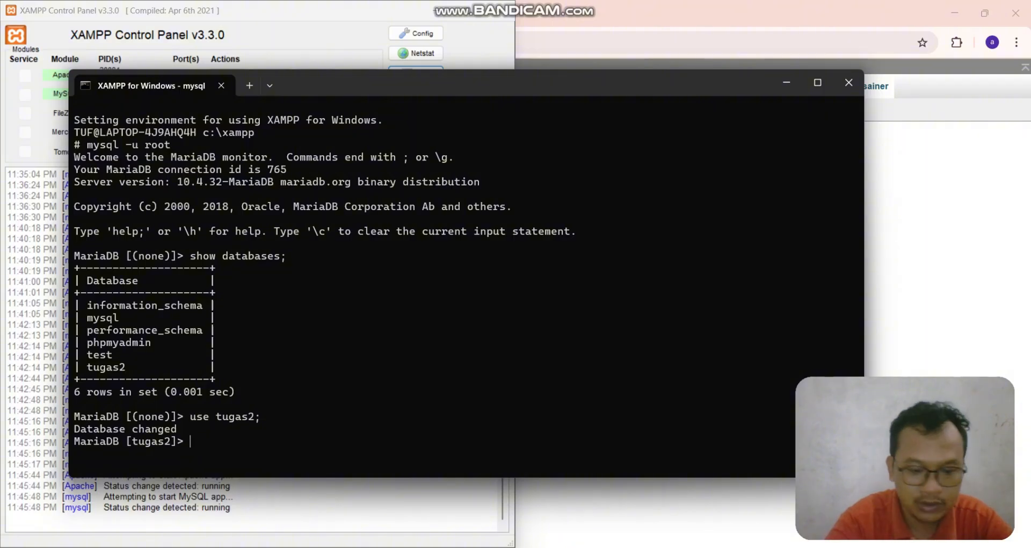
type("show ")
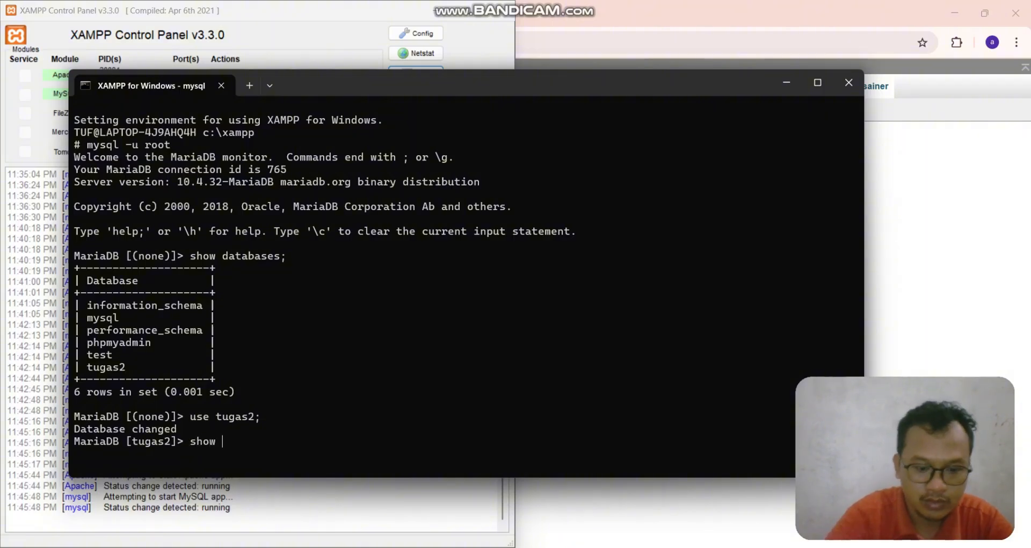
type("table")
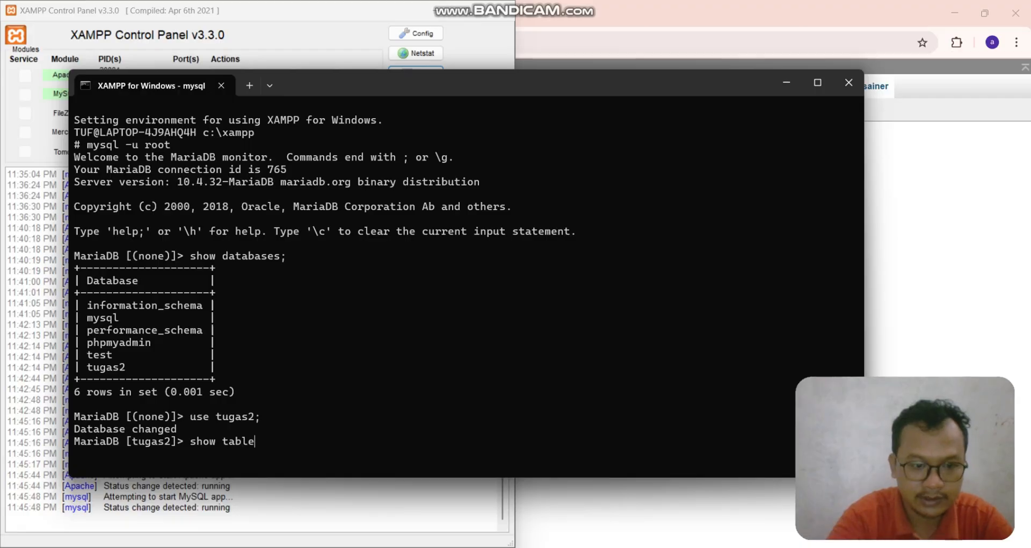
type("s;")
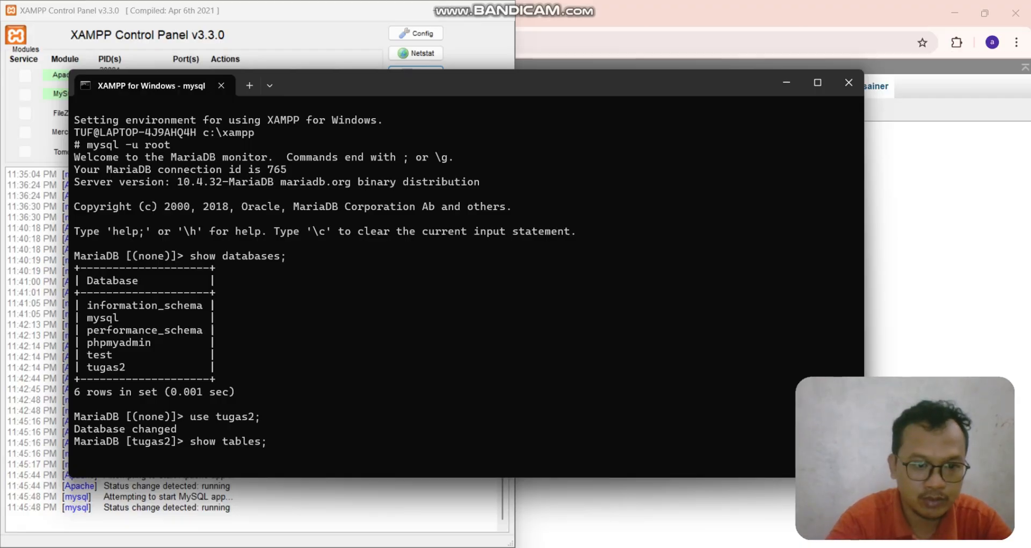
key("Return")
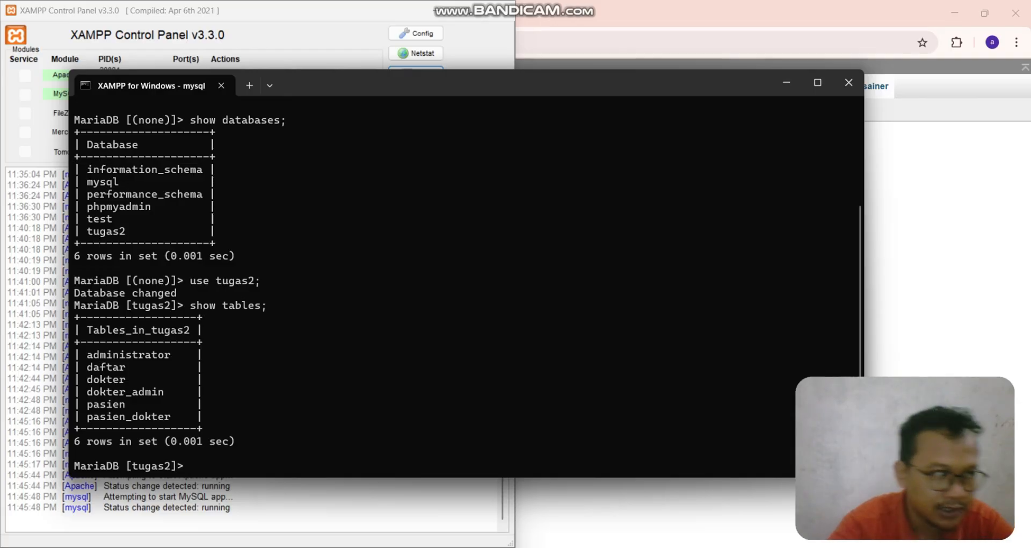
- Query the pasien table for nama_pasien and jenis_kelamin with select nama_pasien, jenis_kelamin from pasien;
type("se")
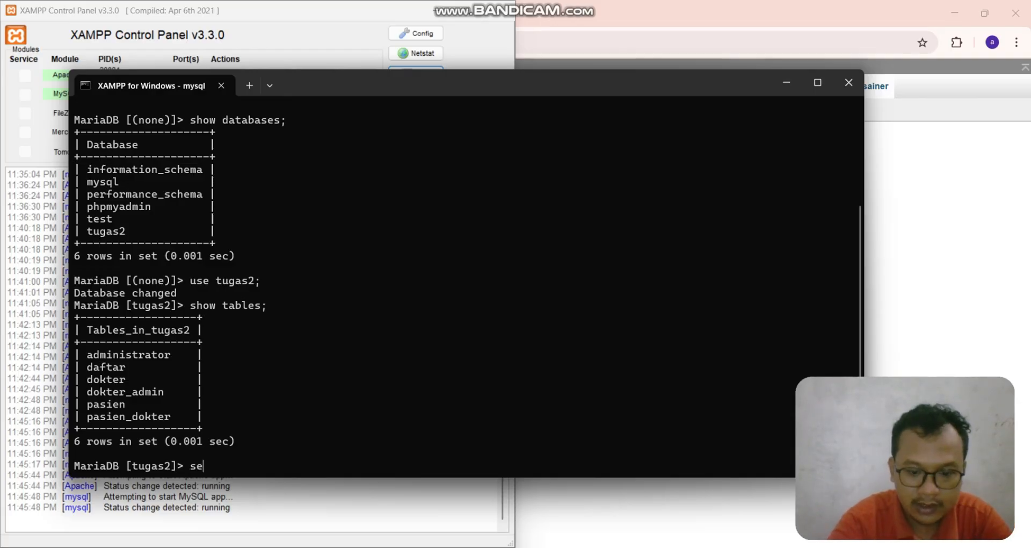
type("lect ")
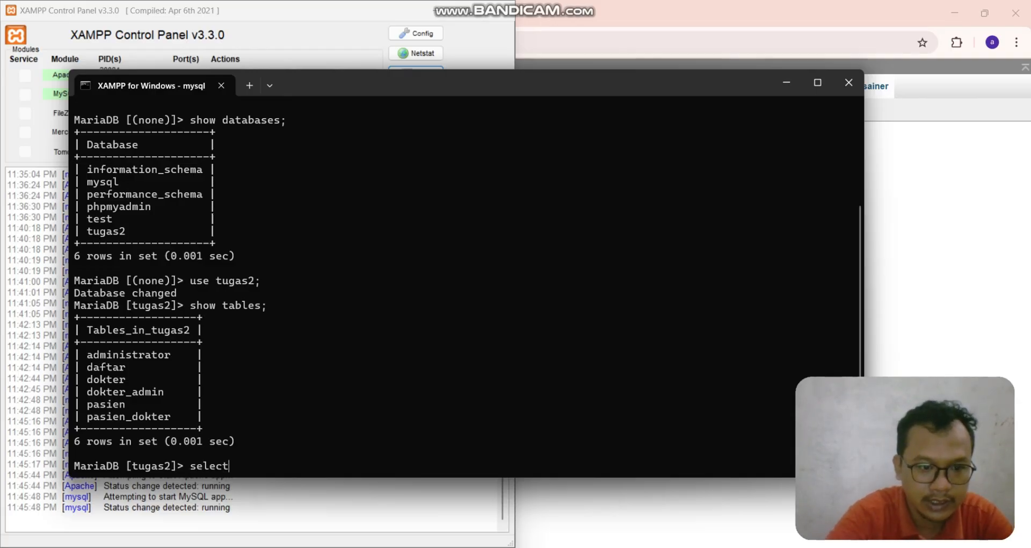
type("nam")
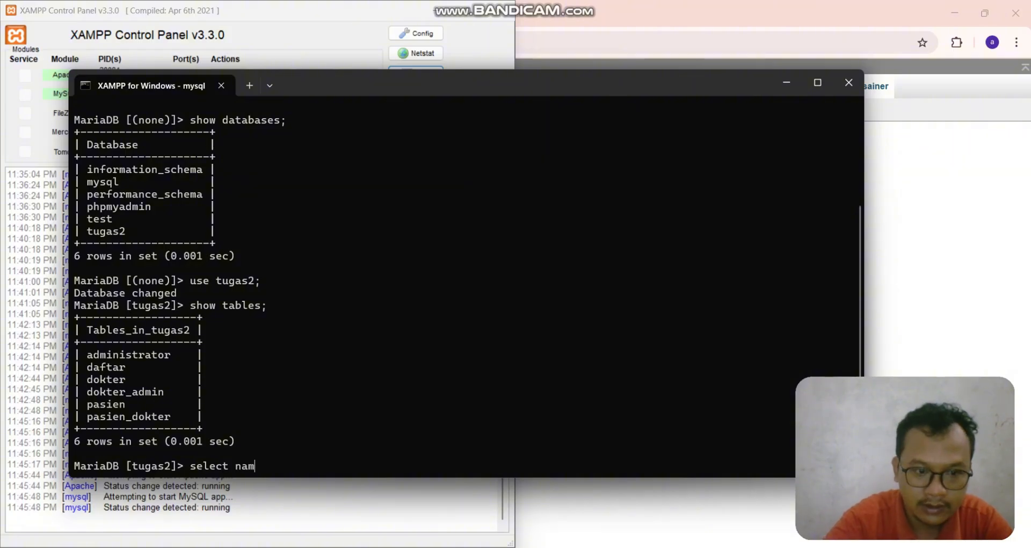
type("a_pasie")
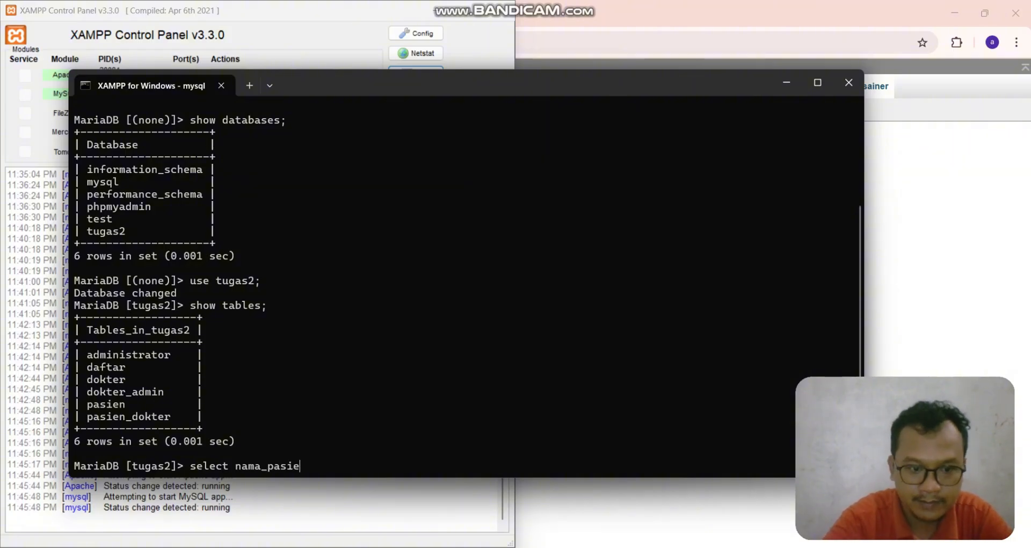
type("n, jenis")
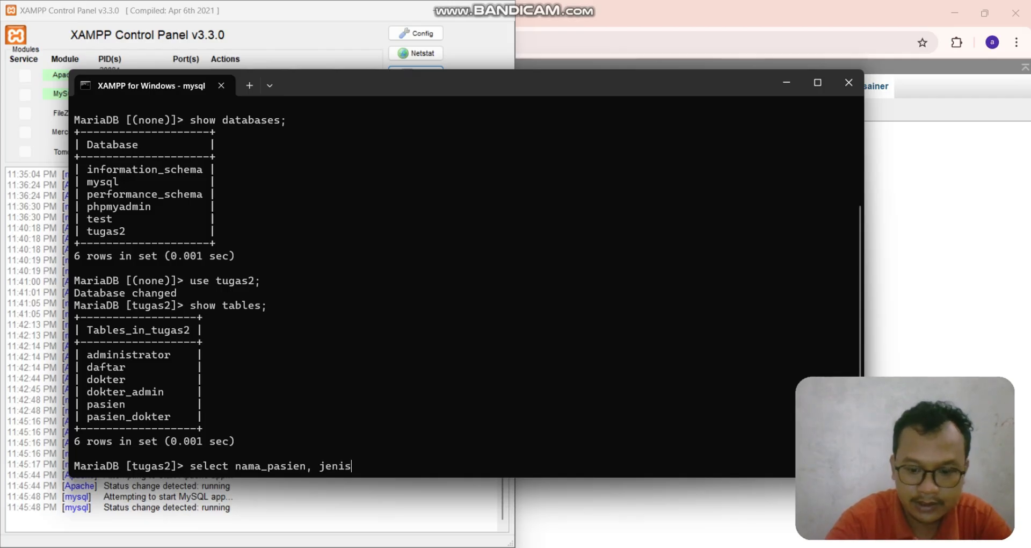
type("_kelami")
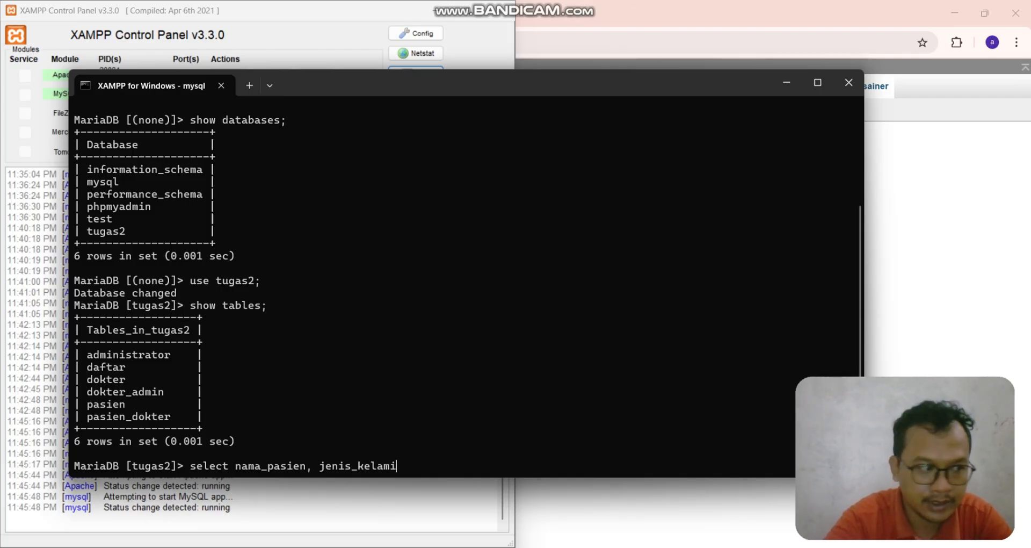
type("n f")
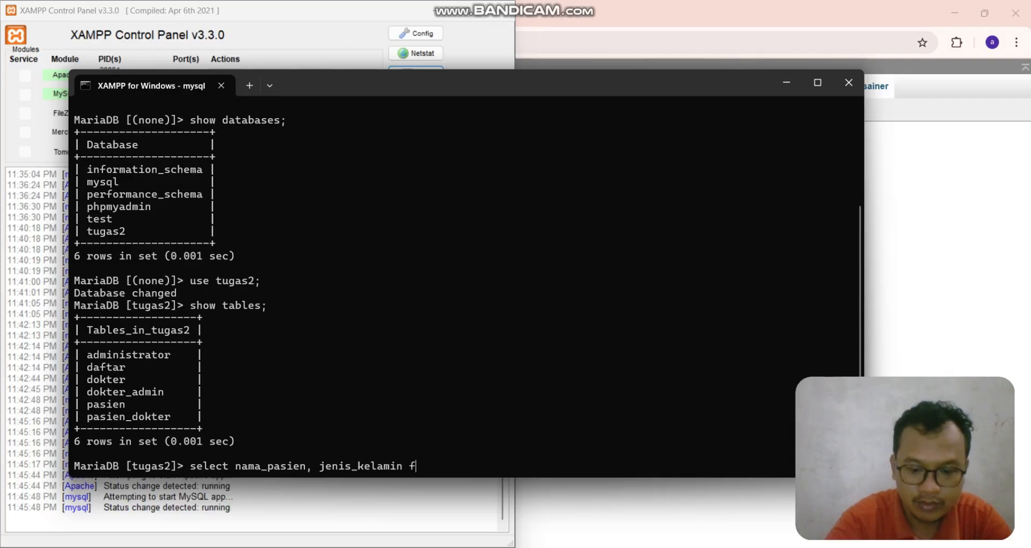
type("rom ")
type("pasi")
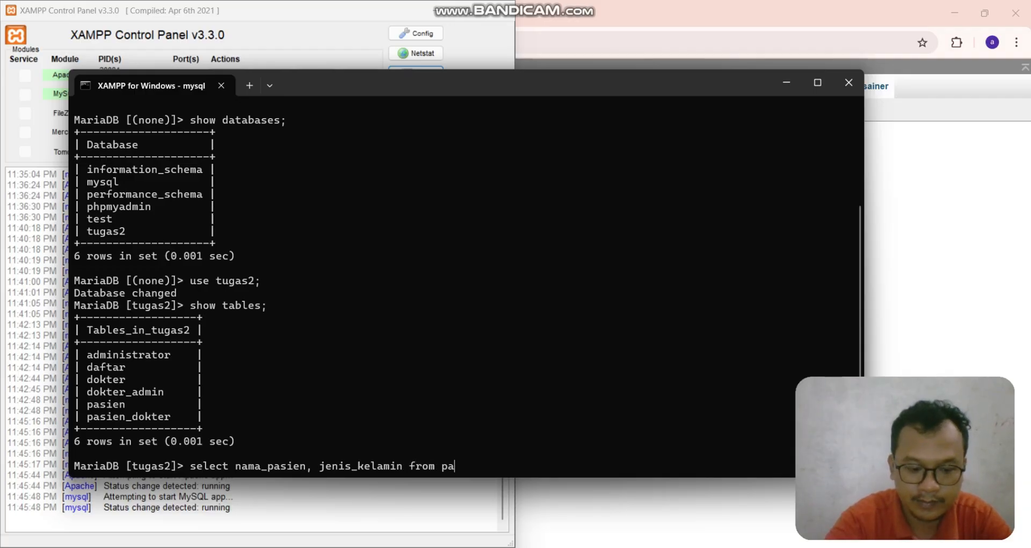
type("en")
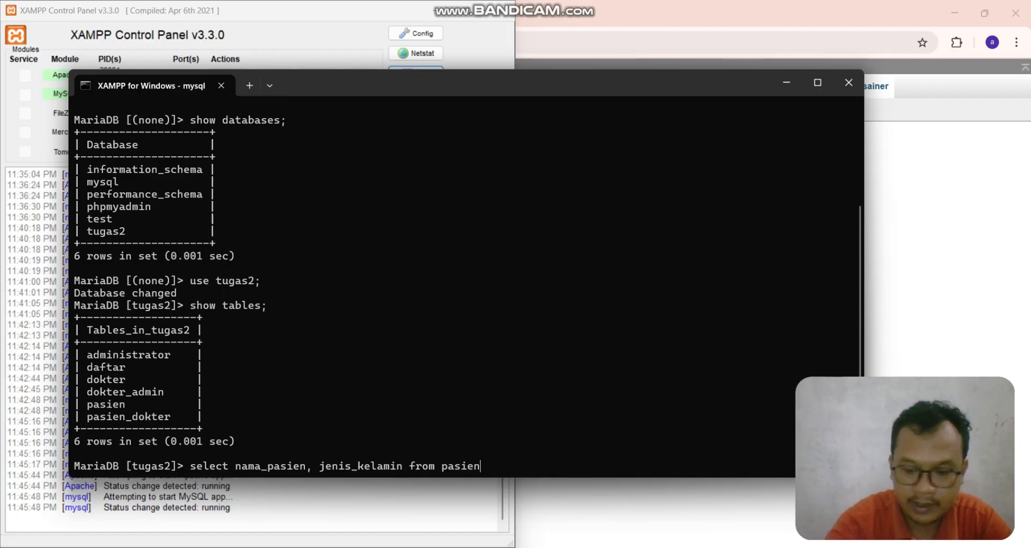
type(";")
key("Return")
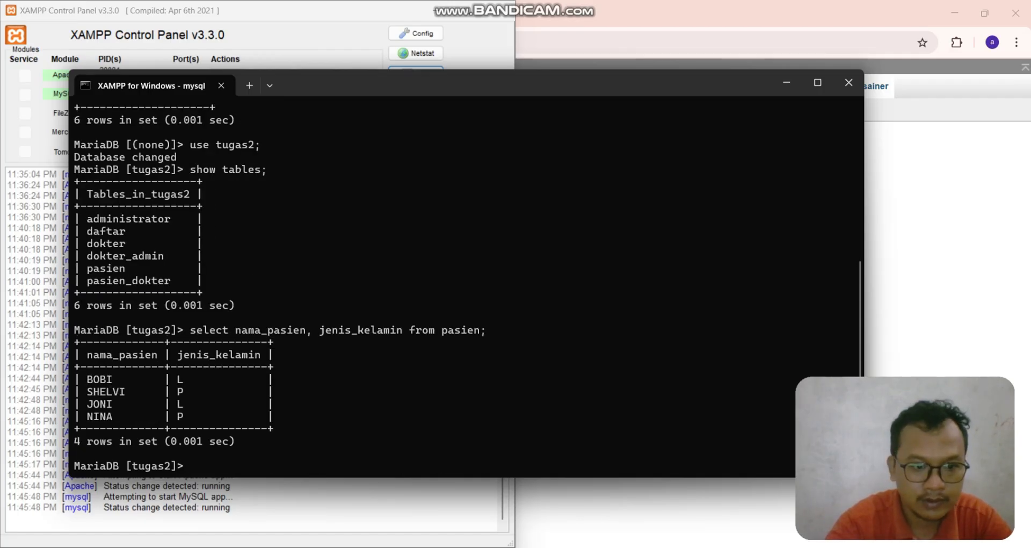
scroll(468, 285, "up", 1)
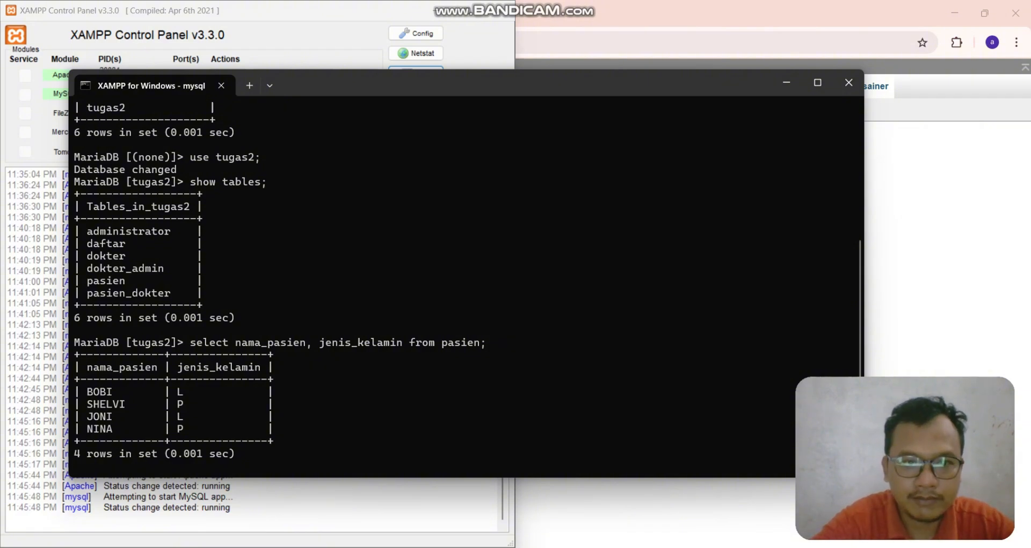